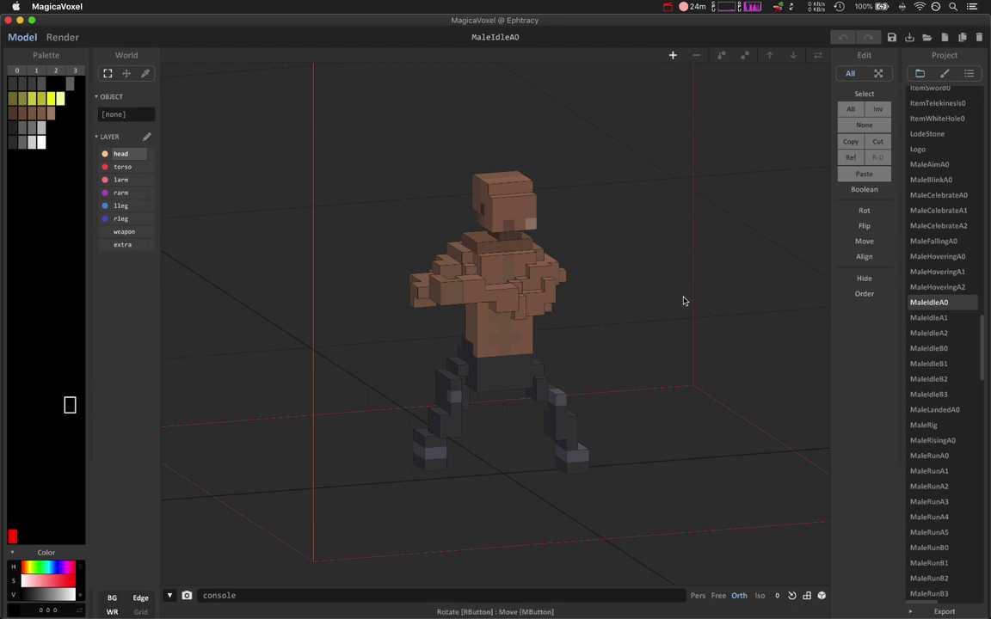
Step: Switch to Blender to view the assembled character in MaleIdle.blend
key("super+Tab")
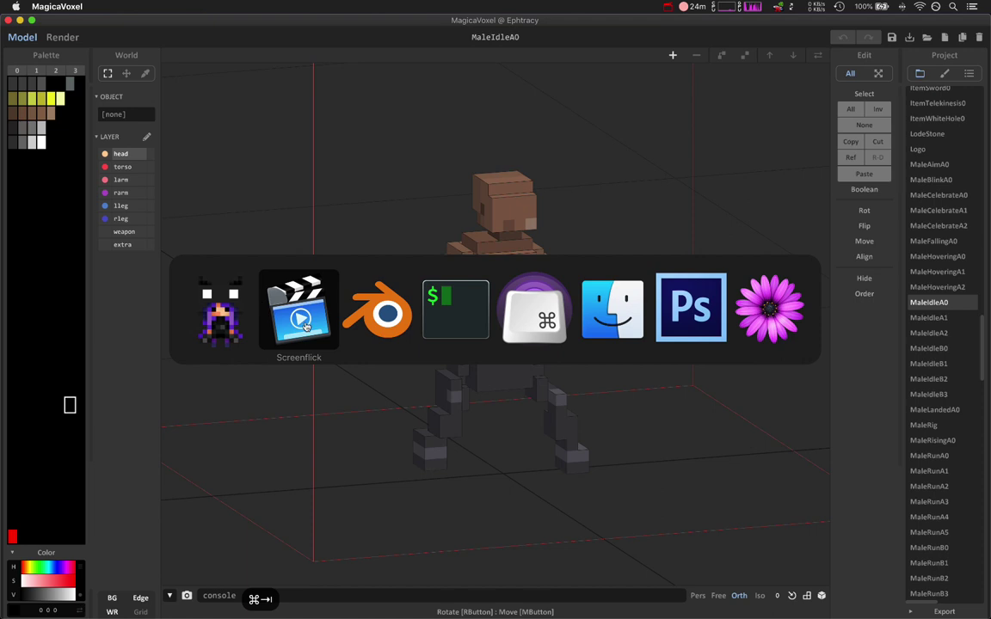
key("super+Tab")
key("super+Tab")
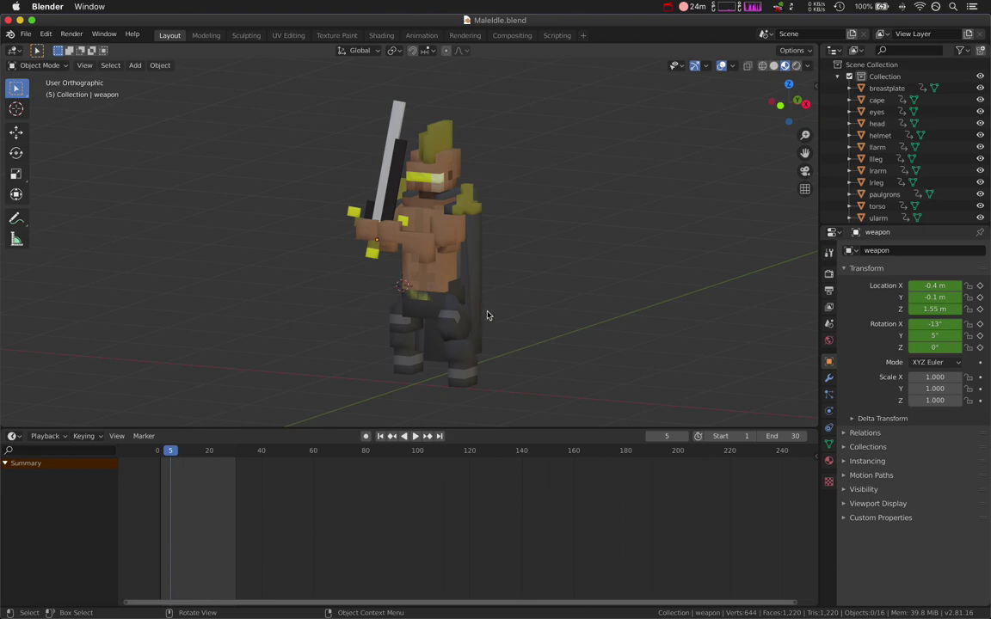
Step: Switch to the iTerm2 window where data/Animations.txt is open in the text editor
key("super+Tab")
key("super+Tab")
key("super+Tab")
key("super+Tab")
key("super+shift+Tab")
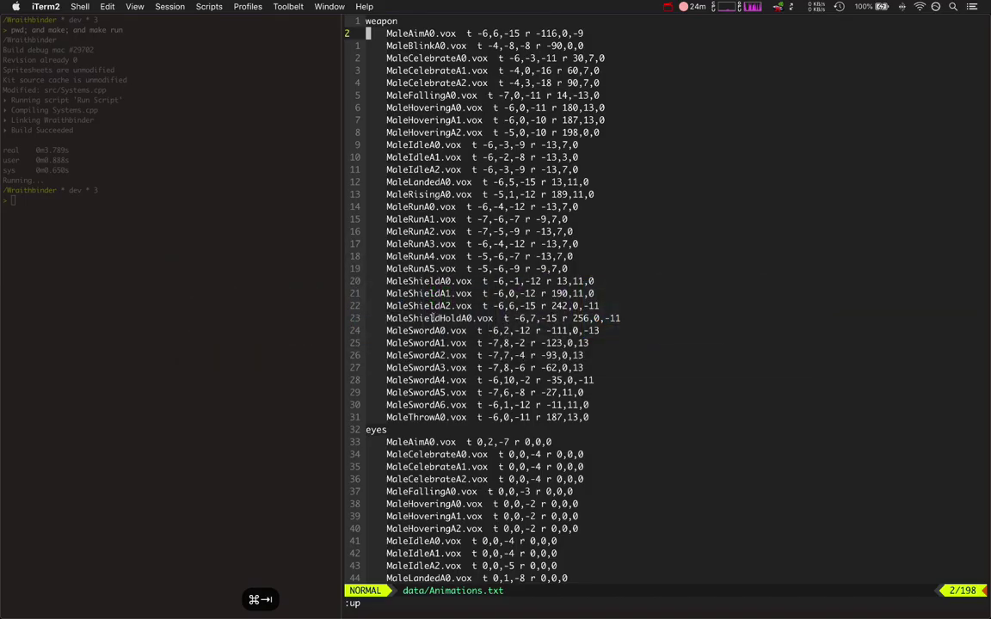
Step: Examine the weapon section of data/Animations.txt, highlighting its per-frame translation and rotation entries from the heading down to MaleThrowA0.vox
key("j")
key("k")
key("k")
key("V")
key("j")
key("j")
key("j")
key("j")
key("j")
key("j")
key("j")
key("j")
key("j")
key("j")
key("j")
key("j")
key("j")
key("j")
key("j")
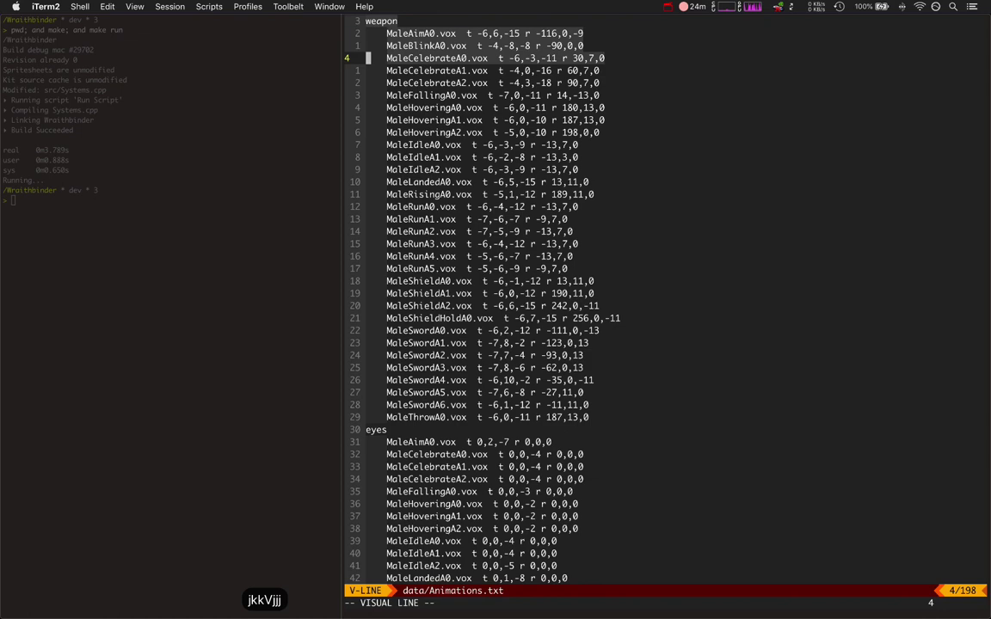
key("Escape")
key("j")
key("j")
key("j")
key("j")
key("j")
key("j")
key("j")
key("j")
key("j")
key("j")
key("j")
key("j")
key("j")
key("j")
key("j")
key("j")
key("j")
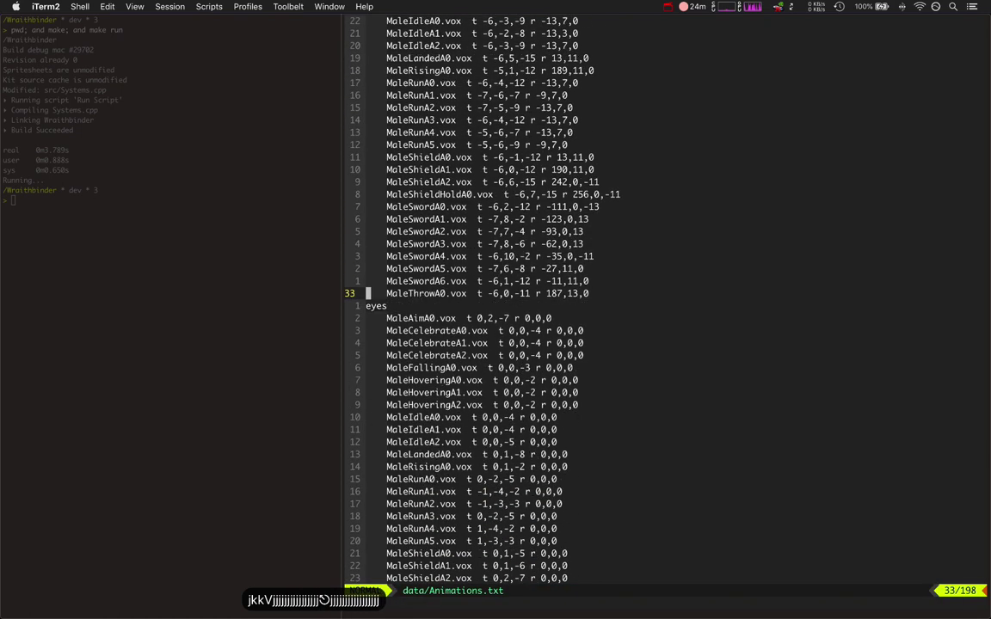
Step: Examine the eyes section's per-frame translation and rotation entries, highlighting them from the heading and continuing down to the head section
key("j")
key("V")
key("j")
key("j")
key("j")
key("j")
key("j")
key("j")
key("j")
key("j")
key("j")
key("j")
key("j")
key("j")
key("j")
key("j")
key("j")
key("j")
key("j")
key("j")
key("j")
key("j")
key("j")
key("j")
key("j")
key("j")
key("j")
key("j")
key("j")
key("j")
key("j")
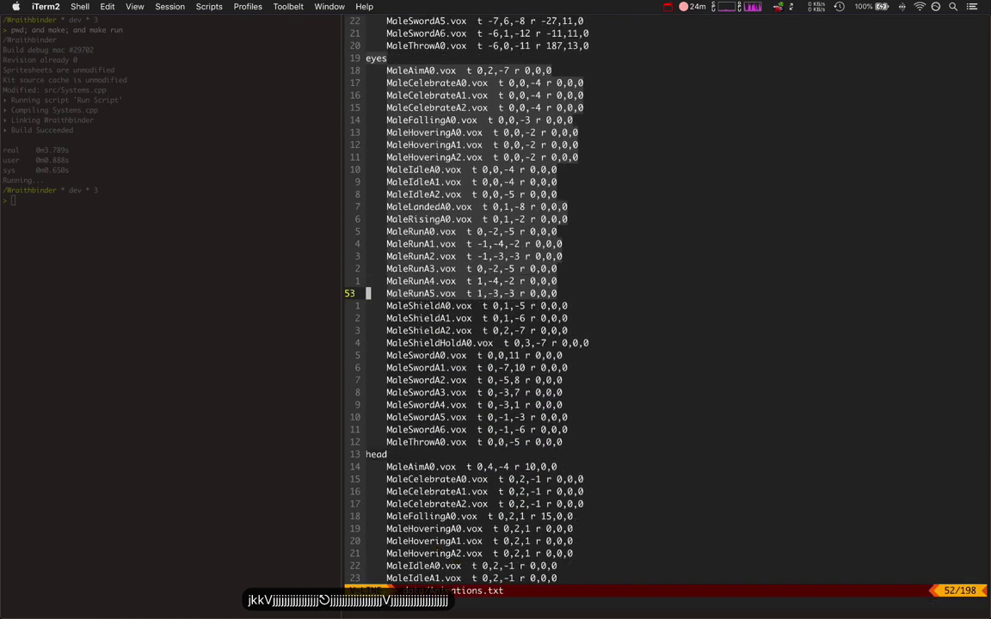
key("Escape")
key("j")
key("j")
key("j")
key("j")
key("j")
key("j")
key("j")
key("j")
key("j")
key("j")
key("j")
key("j")
key("j")
key("j")
key("j")
key("j")
key("j")
key("j")
key("j")
key("j")
key("j")
key("j")
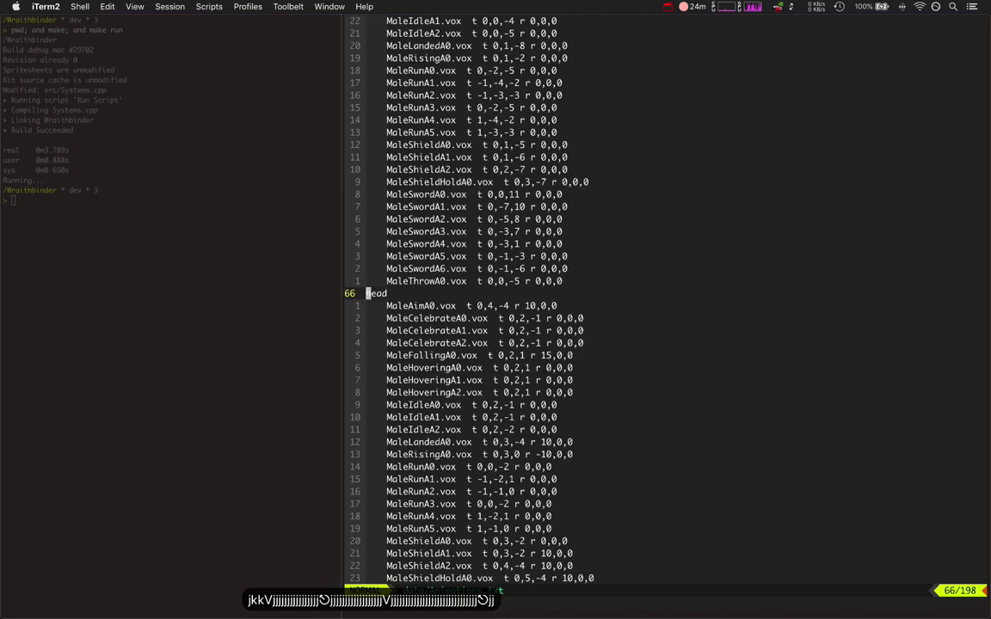
Step: Read through the transform entries for each animation frame in the head and body sections
key("j")
key("j")
key("j")
key("j")
key("j")
key("j")
key("j")
key("j")
key("j")
key("j")
key("j")
key("j")
key("j")
key("j")
key("j")
key("j")
key("j")
key("j")
key("j")
key("j")
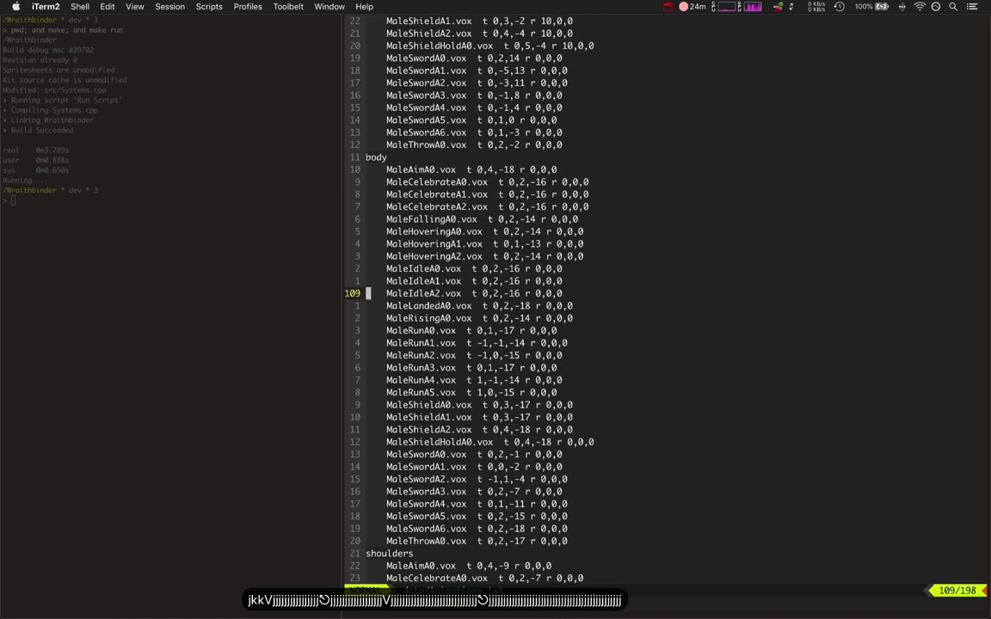
Step: Read through the shoulders and cape sections to the end of the file, and return to the cape's shield entries
key("j")
key("j")
key("j")
key("j")
key("j")
key("j")
key("j")
key("j")
key("j")
key("j")
key("j")
key("j")
key("j")
key("j")
key("j")
key("j")
key("j")
key("j")
key("j")
key("j")
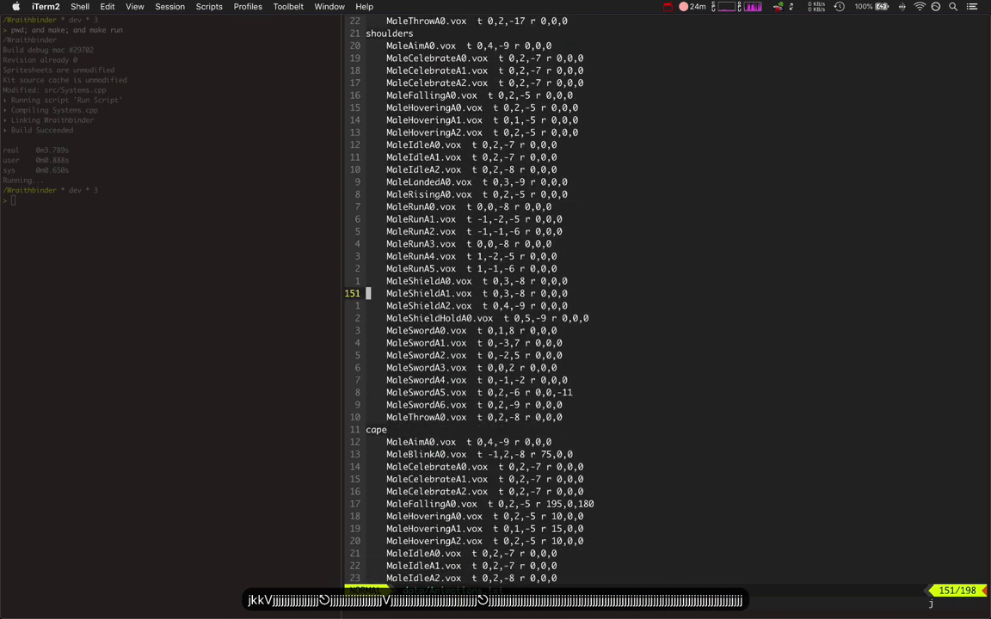
key("k")
key("k")
key("k")
key("k")
key("k")
key("k")
key("k")
key("k")
key("k")
key("k")
key("k")
key("k")
key("k")
key("super+r")
key("Escape")
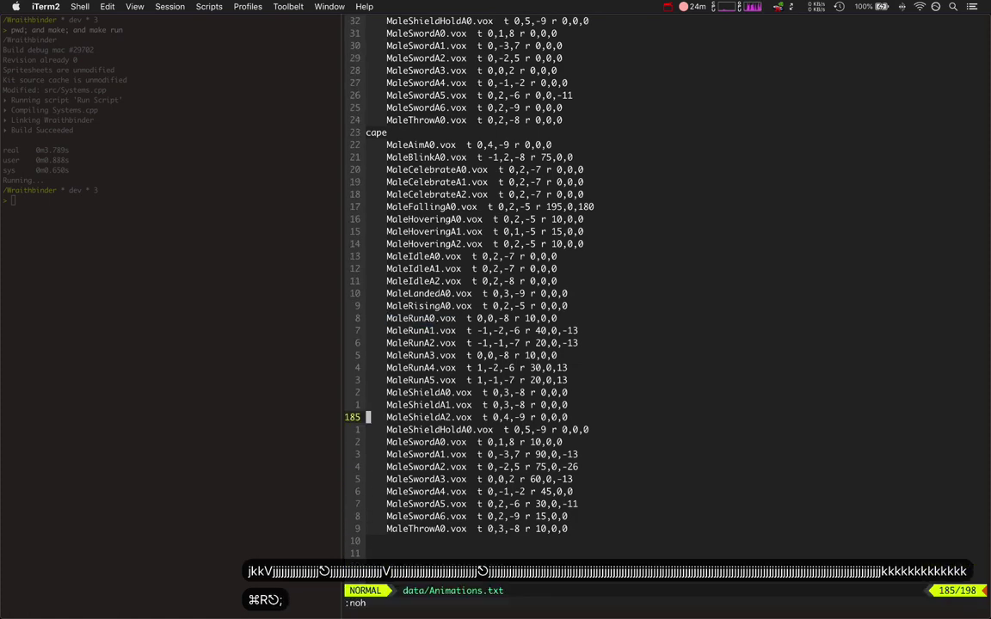
Step: Save data/Animations.txt, clear the shell, and build and launch the game with "pwd; and make; and make run"
type(";up")
key("Return")
key("super+h")
type("clear")
key("Return")
type("pwd; and make; and make run")
key("Return")
key("super+h")
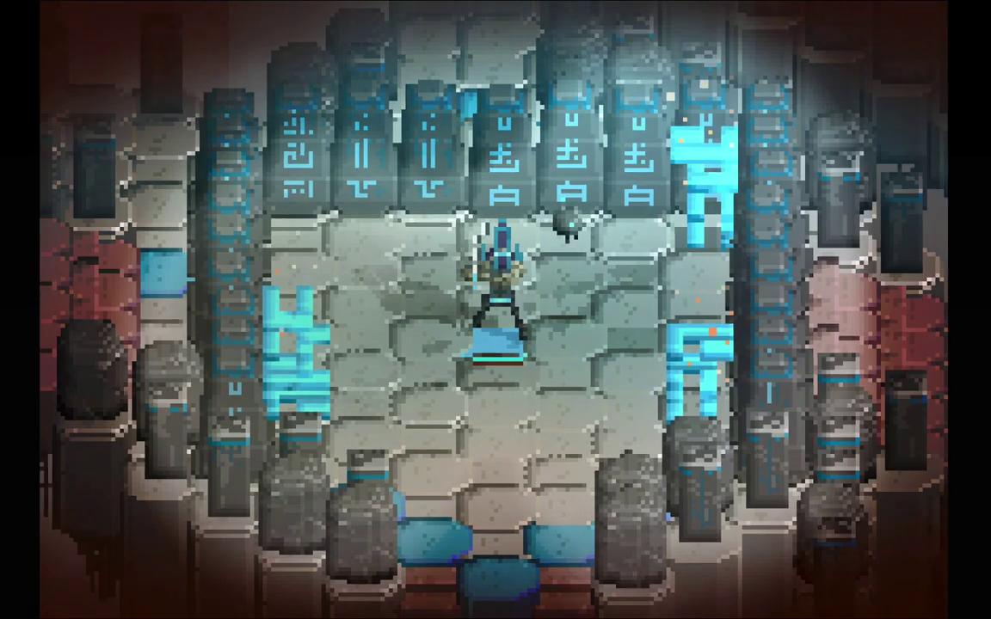
Step: Walk the blue character down the chamber, turn it in all four directions to check its parts, and quit the game
key("j")
key("j")
key("j")
key("j")
key("j")
key("j")
key("j")
key("j")
key("j")
key("j")
key("h")
key("k")
key("j")
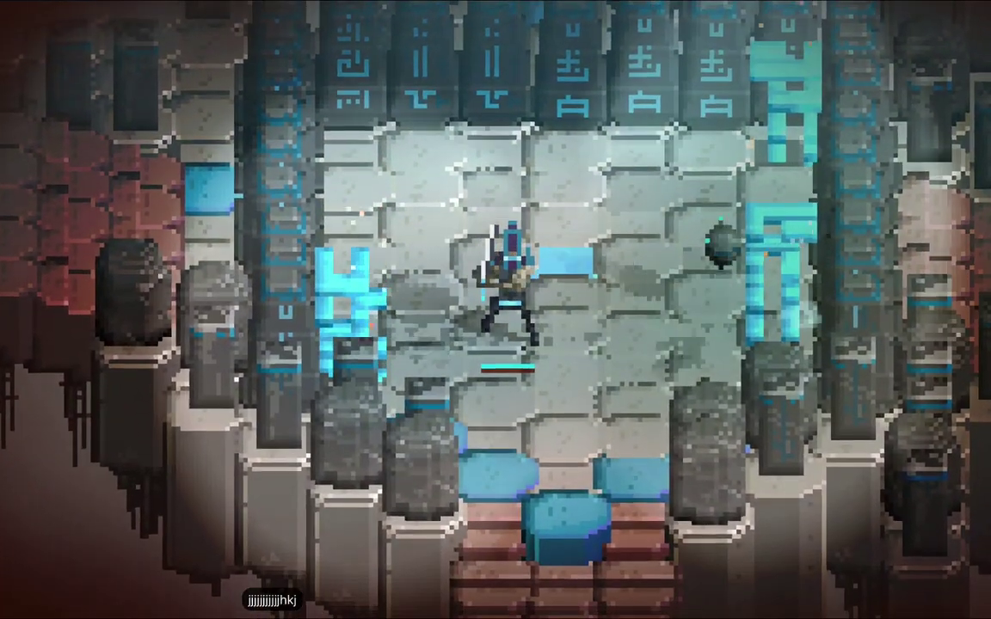
key("l")
key("j")
key("h")
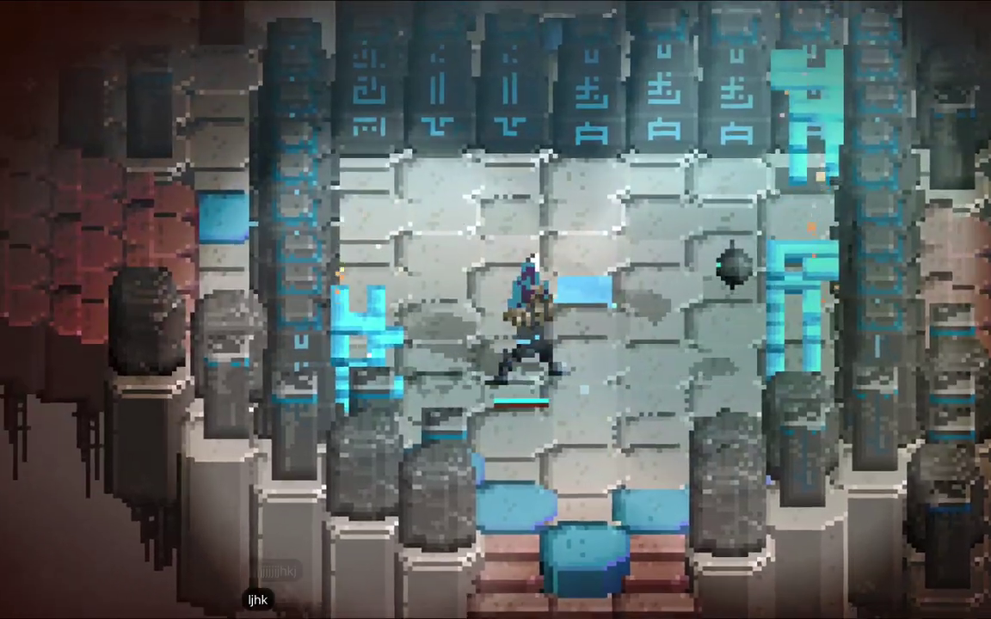
key("k")
key("l")
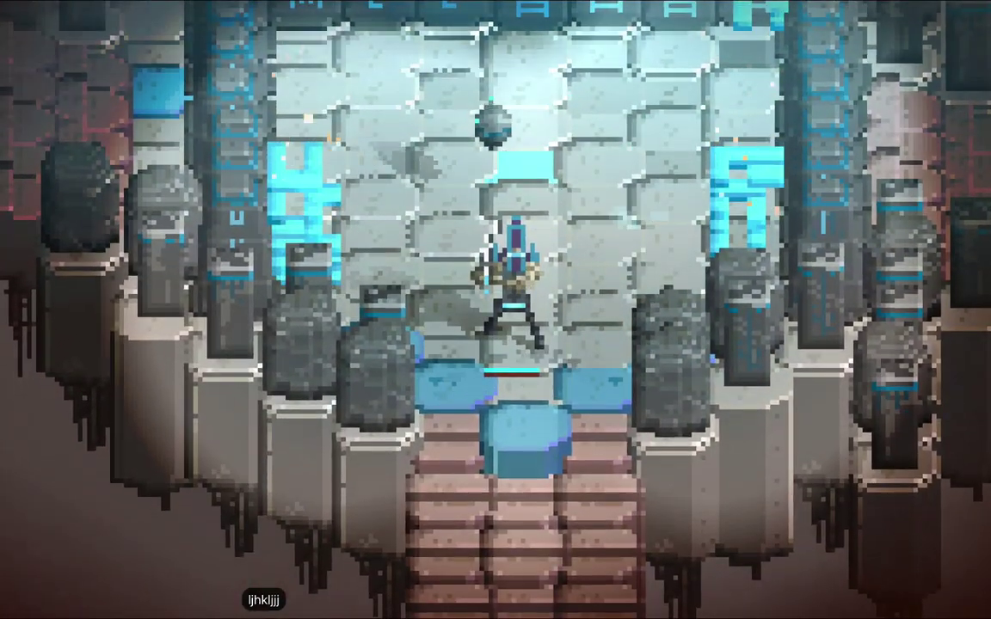
key("j")
key("j")
key("j")
key("super+q")
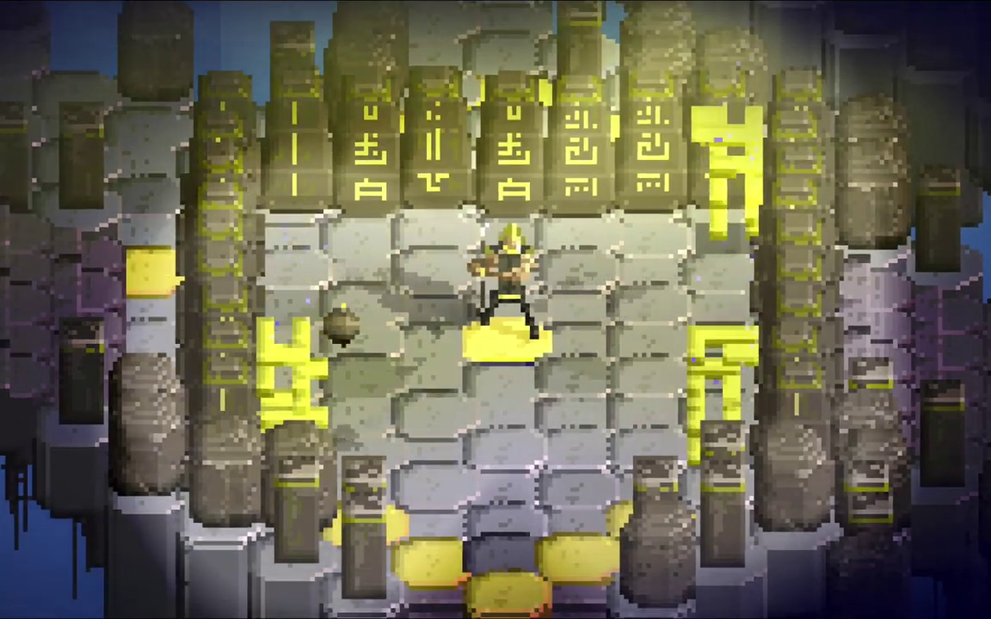
Step: Walk the yellow character off its starting tile and turn it in every direction to examine its parts
key("j")
key("j")
key("j")
key("j")
key("j")
key("j")
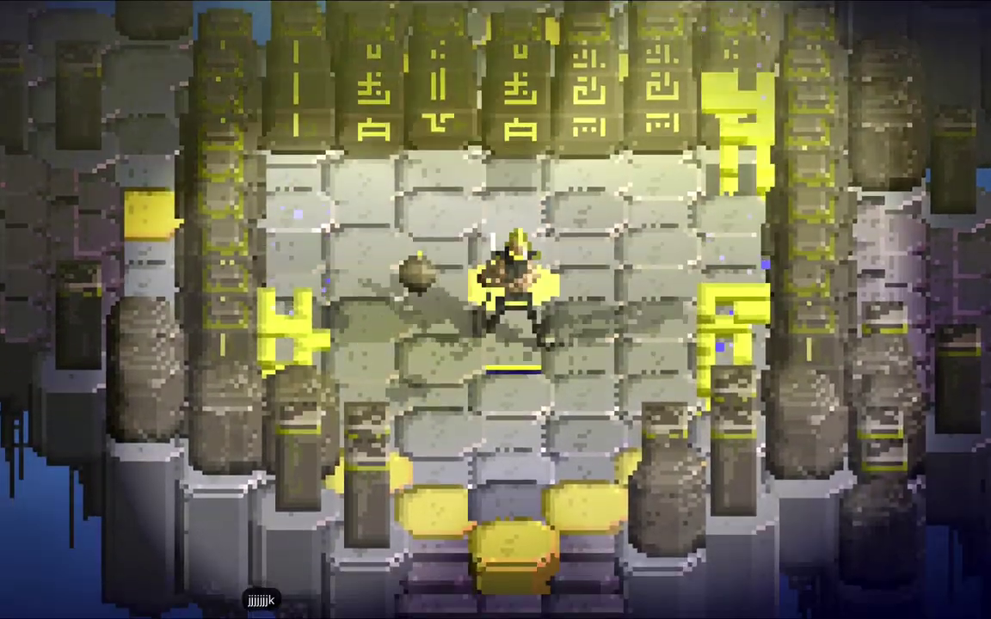
key("k")
key("h")
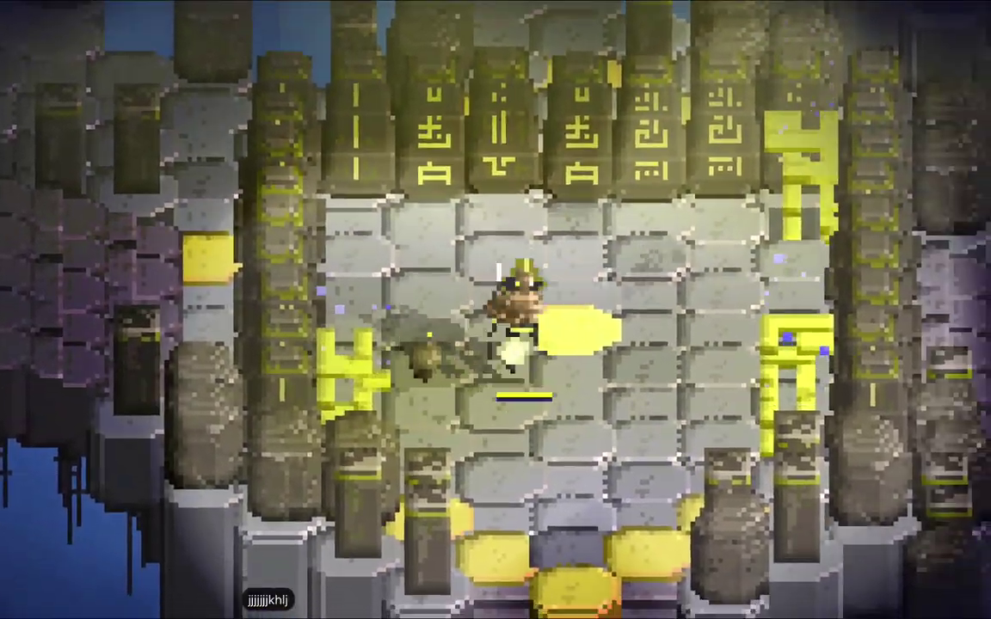
key("j")
key("l")
key("j")
key("h")
key("k")
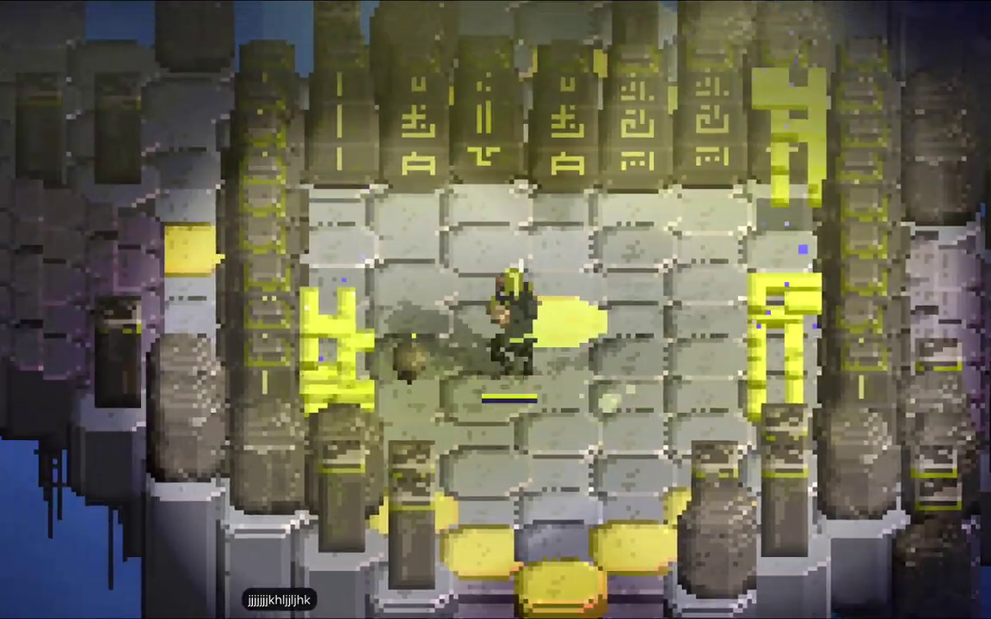
Step: Run the yellow character down towards the stairs and back up the chamber to examine its run animation from front and back
key("j")
key("j")
key("j")
key("j")
key("j")
key("j")
key("j")
key("j")
key("j")
key("j")
key("j")
key("j")
key("j")
key("j")
key("j")
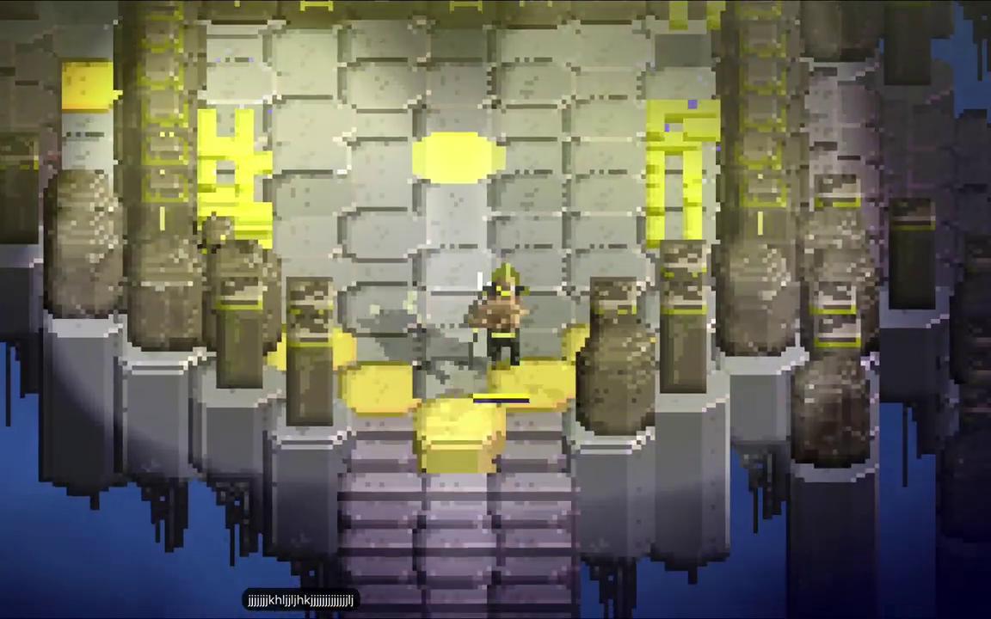
key("h")
key("k")
key("k")
key("k")
key("k")
key("k")
key("k")
key("k")
key("k")
key("k")
key("k")
key("k")
key("k")
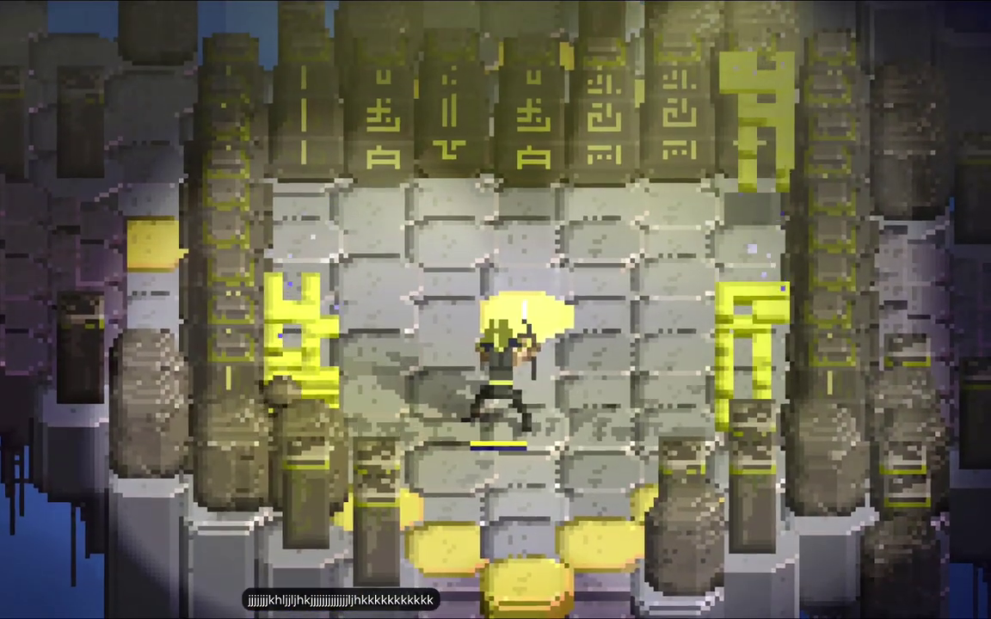
key("k")
key("k")
key("k")
key("k")
key("k")
key("k")
Step: Examine the yellow character's sideways and front-facing movement near the glowing tile, and quit the game
key("l")
key("l")
key("l")
key("l")
key("j")
key("j")
key("j")
key("j")
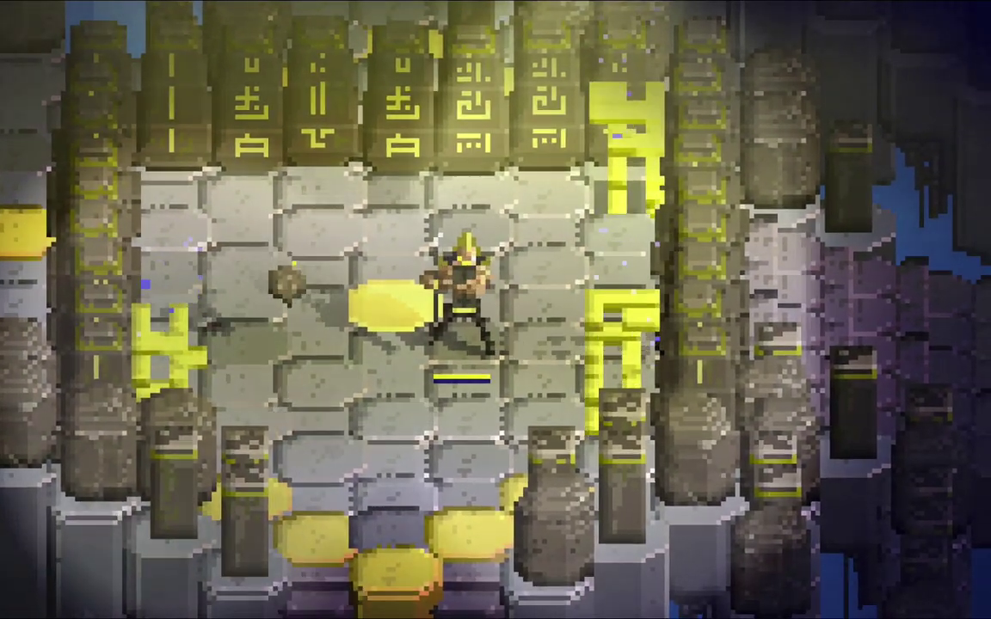
key("h")
key("h")
key("j")
key("super+q")
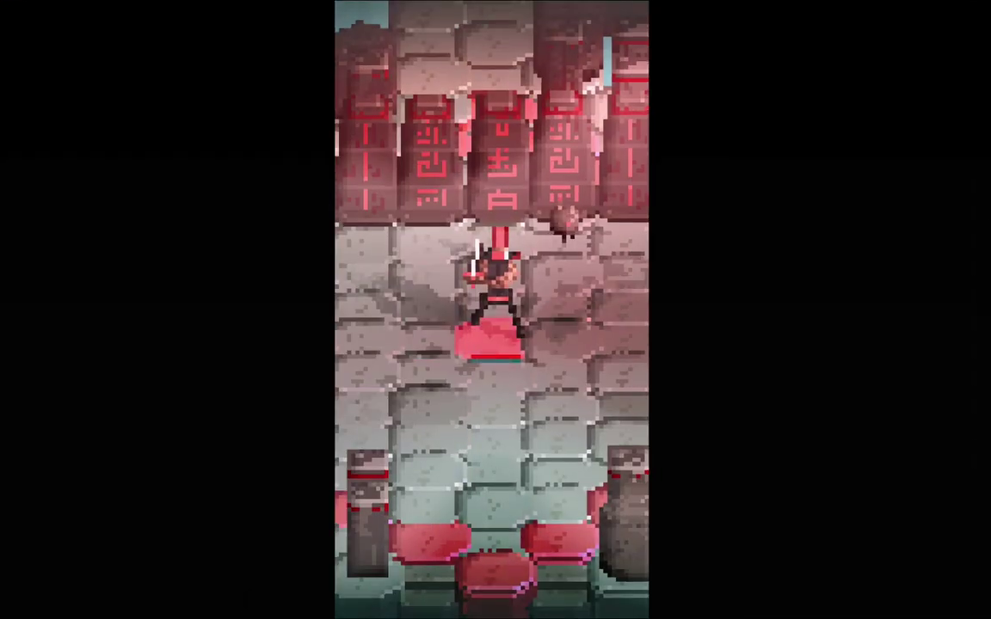
Step: Run the red character down the chamber and stairs, turning it in all directions to examine its movement animation
key("j")
key("j")
key("j")
key("j")
key("j")
key("j")
key("j")
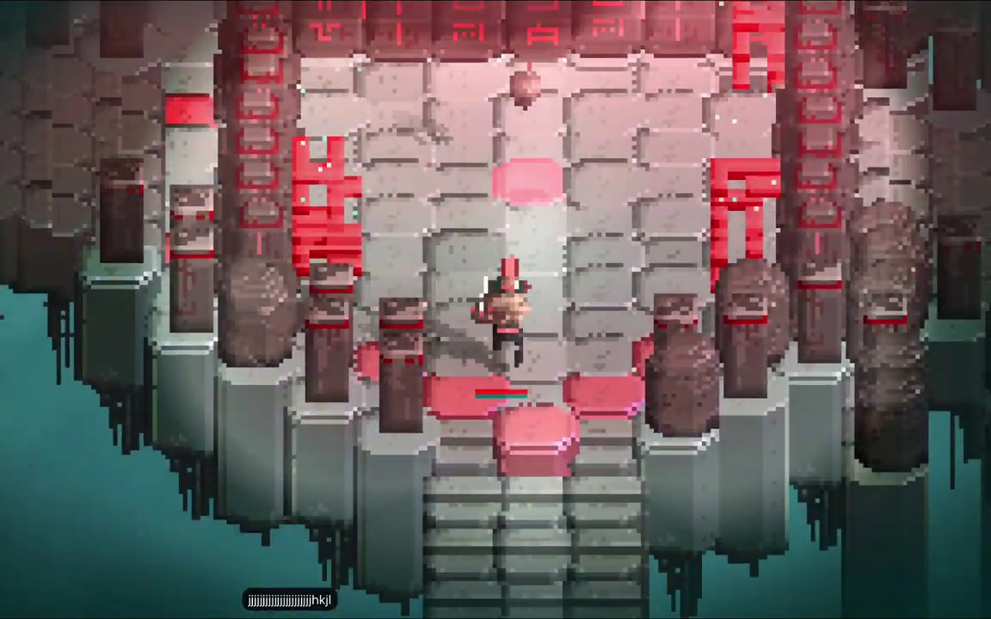
key("h")
key("k")
key("j")
key("l")
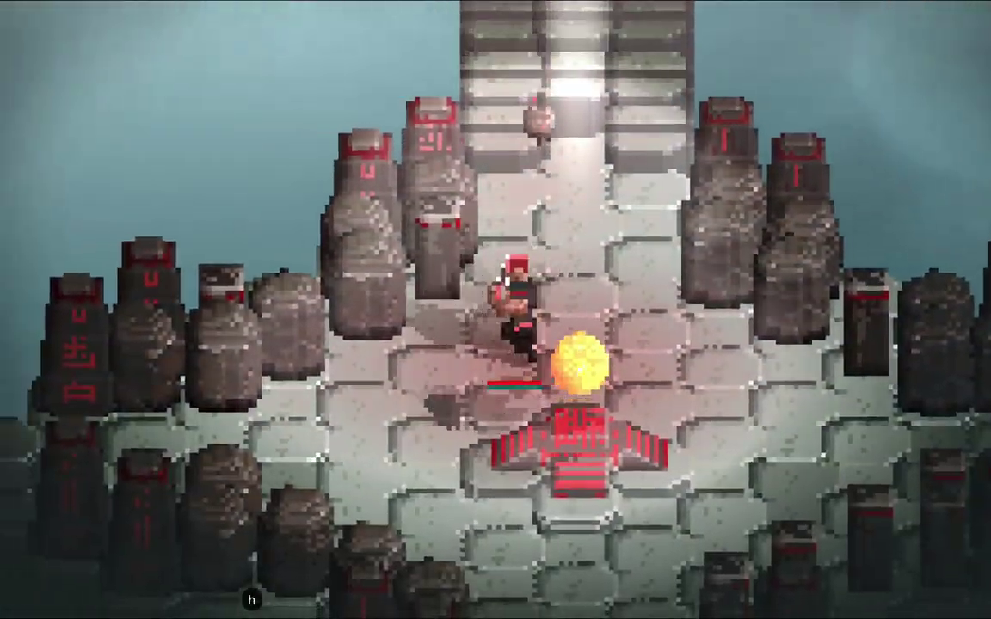
Step: Move the red character onto the winged emblem below the stairs and back off it to examine its poses there
key("h")
key("j")
key("l")
key("j")
key("j")
key("j")
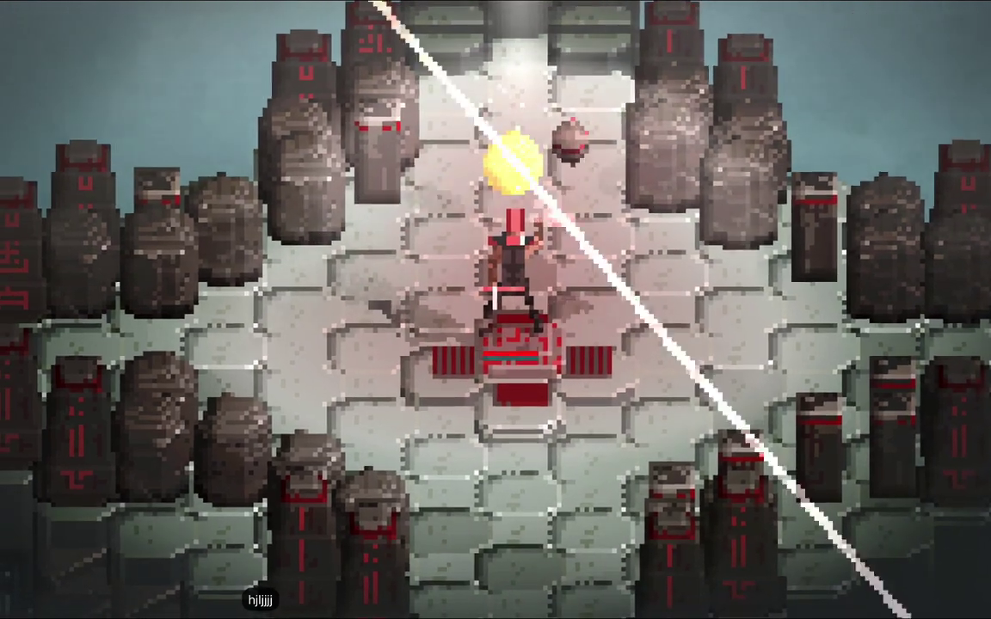
key("k")
key("k")
key("k")
key("k")
key("h")
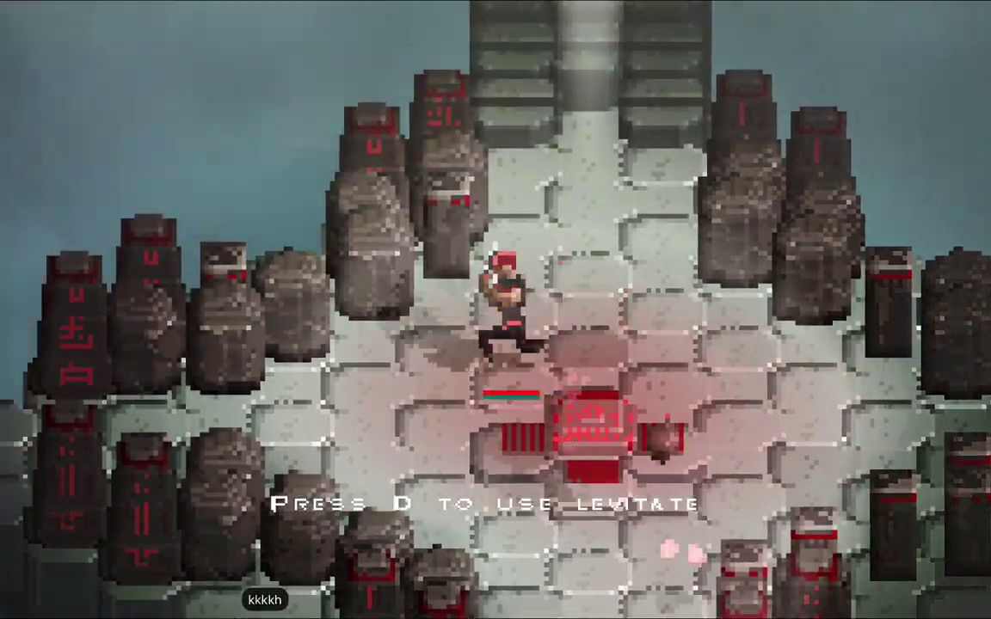
Step: Face the red character forward beside the winged emblem and try its other actions to examine their animations
key("j")
key("s")
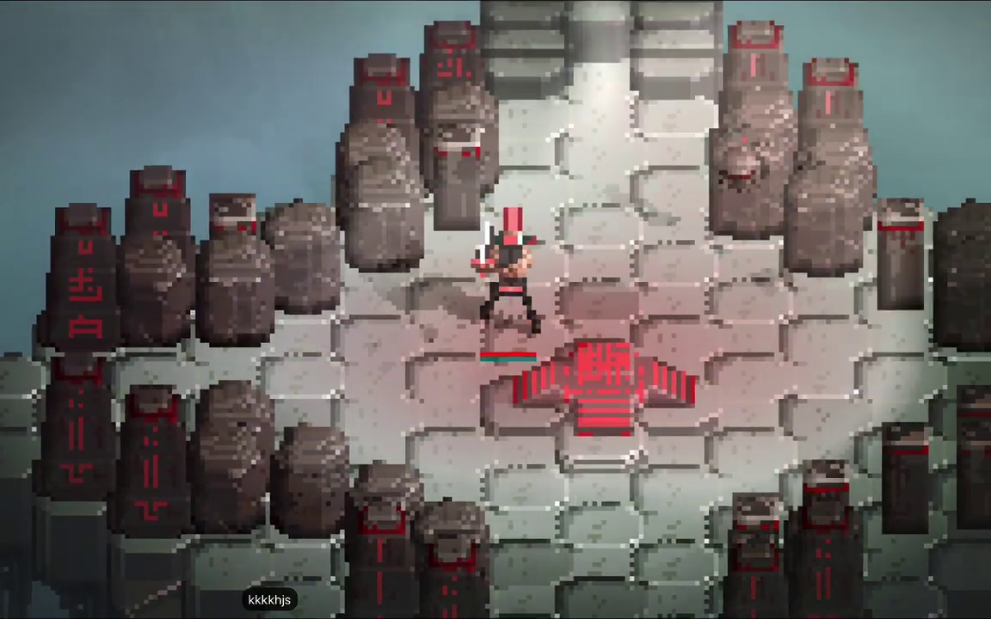
key("g")
key("g")
key("g")
key("g")
key("g")
key("g")
key("g")
key("g")
key("g")
key("g")
key("g")
key("g")
key("g")
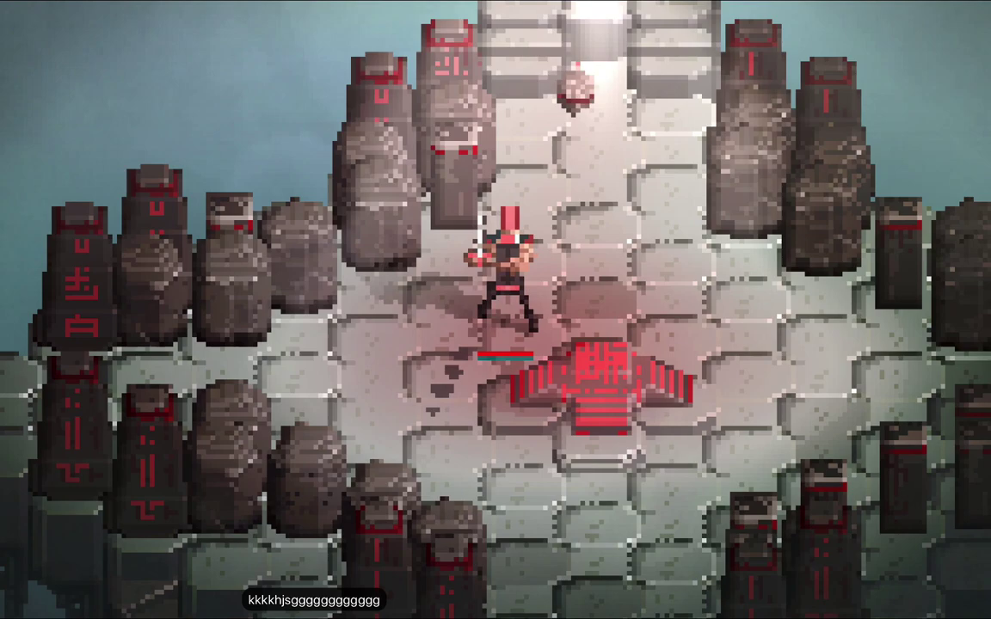
key("f")
key("f")
key("f")
key("f")
Step: Make the red character levitate, move it across to the other side of the winged emblem, and levitate it again
key("d")
key("d")
key("d")
key("d")
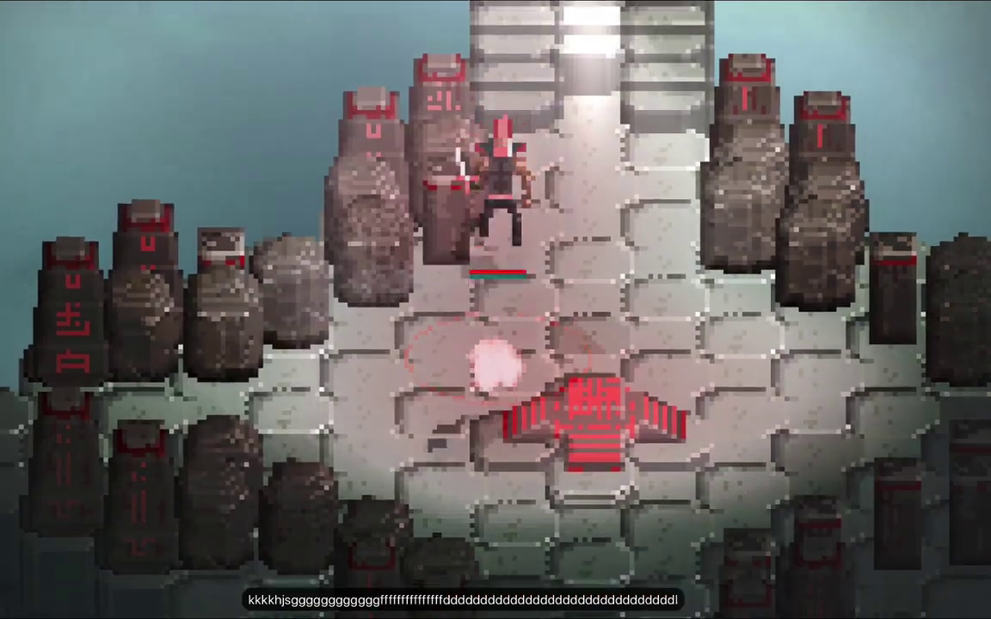
key("l")
key("l")
key("l")
key("l")
key("l")
key("l")
key("d")
key("d")
key("d")
key("d")
key("d")
key("d")
key("d")
key("d")
key("d")
key("d")
key("d")
key("d")
key("j")
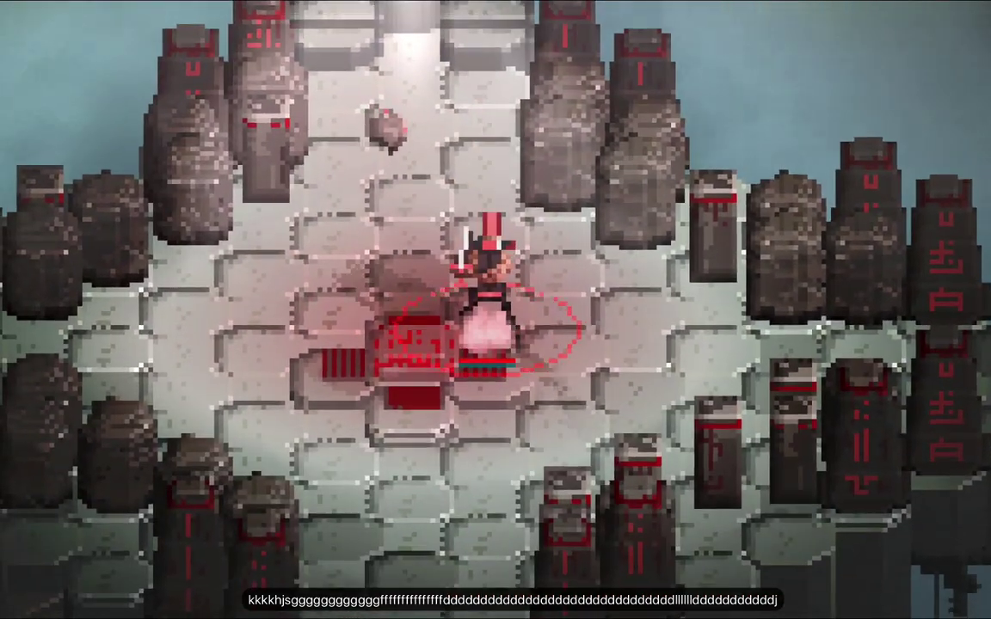
Step: Levitate the red character from beside the winged emblem up to the foot of the stairs to examine its hovering animation
key("d")
key("d")
key("d")
key("d")
key("d")
key("d")
key("d")
key("d")
key("d")
key("d")
key("d")
key("d")
key("d")
key("d")
key("d")
key("d")
key("h")
key("k")
key("k")
key("d")
key("k")
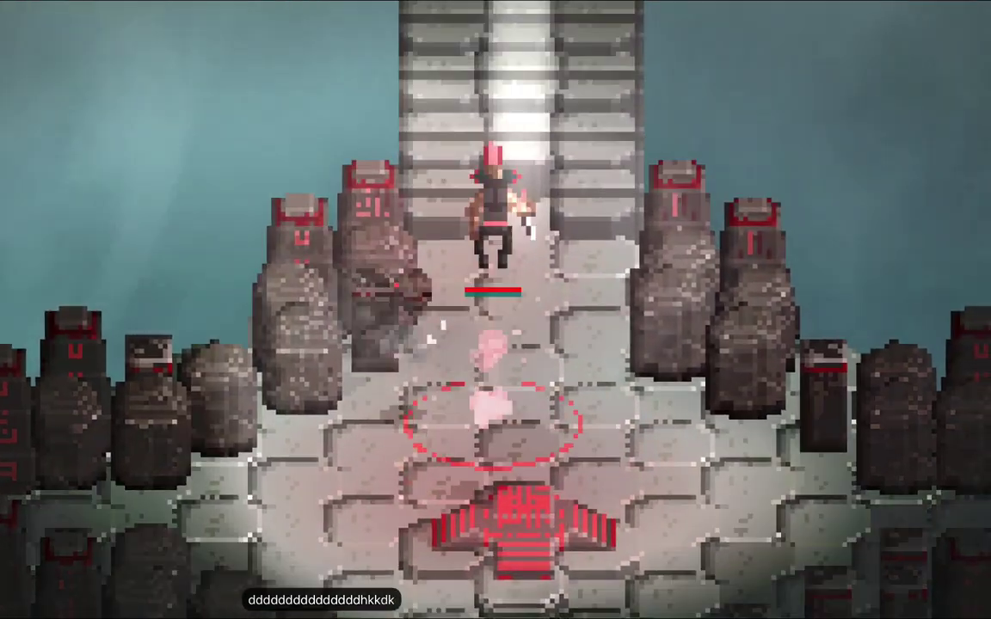
Step: Bring the red character back down beside the winged emblem, turning it in different directions to examine its running poses
key("j")
key("j")
key("l")
key("j")
key("l")
key("k")
key("h")
key("h")
key("h")
key("h")
key("h")
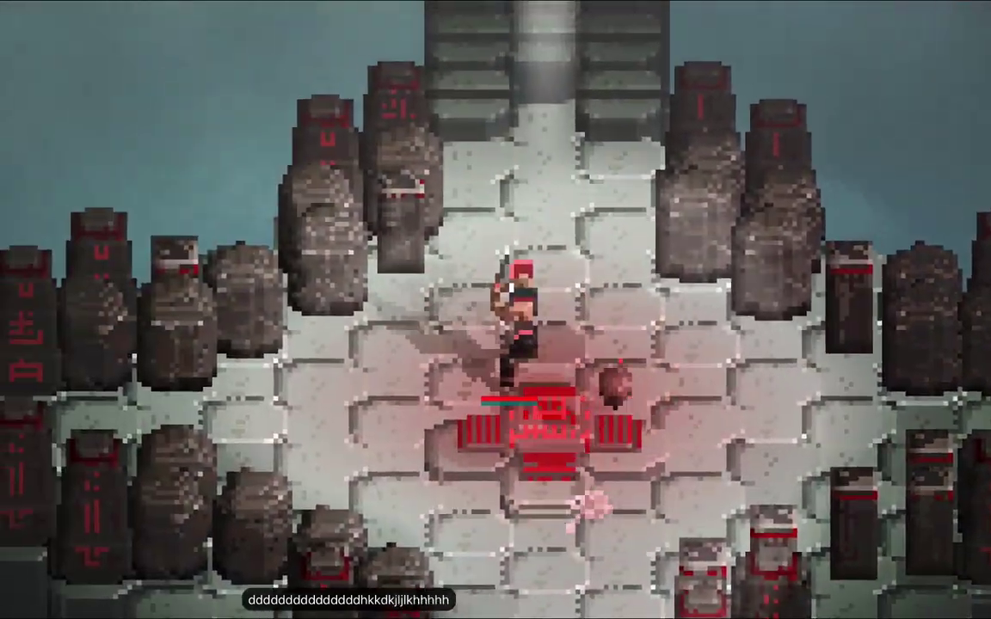
key("h")
Step: Levitate the red character and fly it down past the winged emblem to examine its hovering poses when facing forward
key("d")
key("d")
key("d")
key("d")
key("d")
key("d")
key("d")
key("h")
key("j")
key("j")
key("j")
key("j")
key("j")
key("j")
key("j")
key("j")
key("j")
key("j")
key("j")
key("l")
key("j")
key("j")
key("j")
key("j")
key("j")
key("j")
key("j")
key("j")
key("j")
key("j")
key("j")
key("l")
key("k")
key("d")
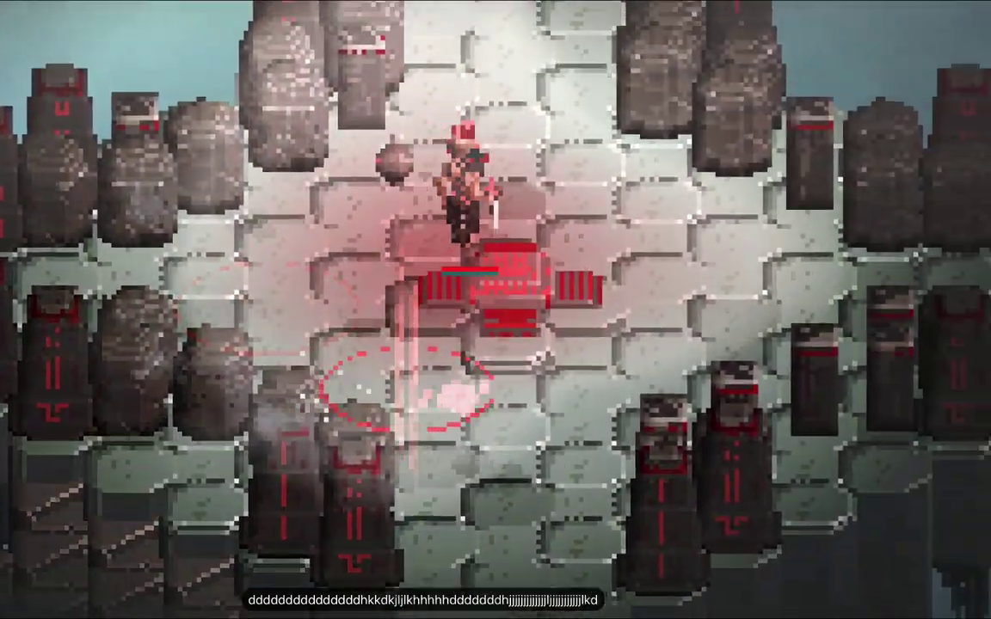
Step: Fly the red character back up past the winged emblem and land it facing the stairs to examine its back-view poses
key("d")
key("d")
key("d")
key("d")
key("d")
key("d")
key("d")
key("d")
key("d")
key("d")
key("d")
key("h")
key("h")
key("h")
key("h")
key("h")
key("h")
key("l")
key("k")
key("k")
key("k")
key("k")
key("k")
key("k")
key("k")
key("k")
key("k")
key("k")
key("k")
key("k")
key("k")
key("k")
key("k")
key("k")
key("k")
key("k")
key("k")
key("h")
key("j")
key("l")
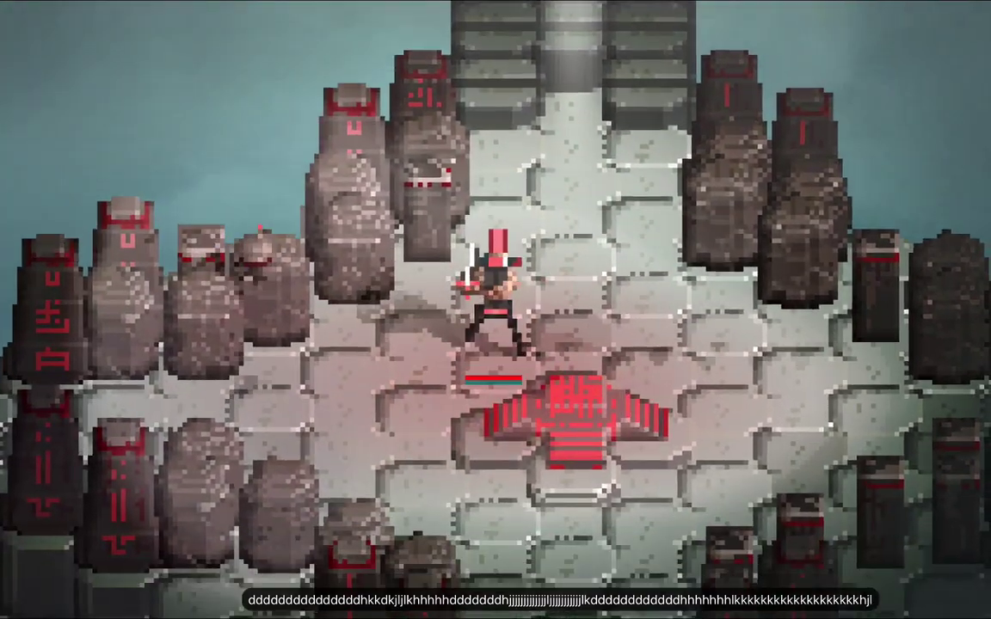
Step: Move the red character across to the right of the winged emblem and swing its sword repeatedly to examine the attack animation
key("j")
key("f")
key("l")
key("l")
key("l")
key("d")
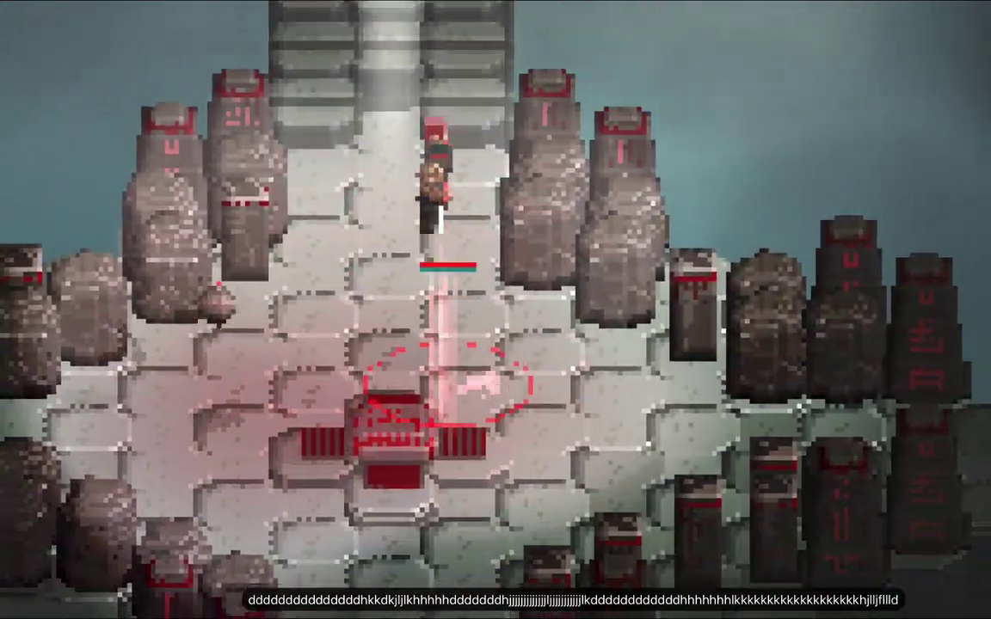
key("f")
key("l")
key("f")
key("f")
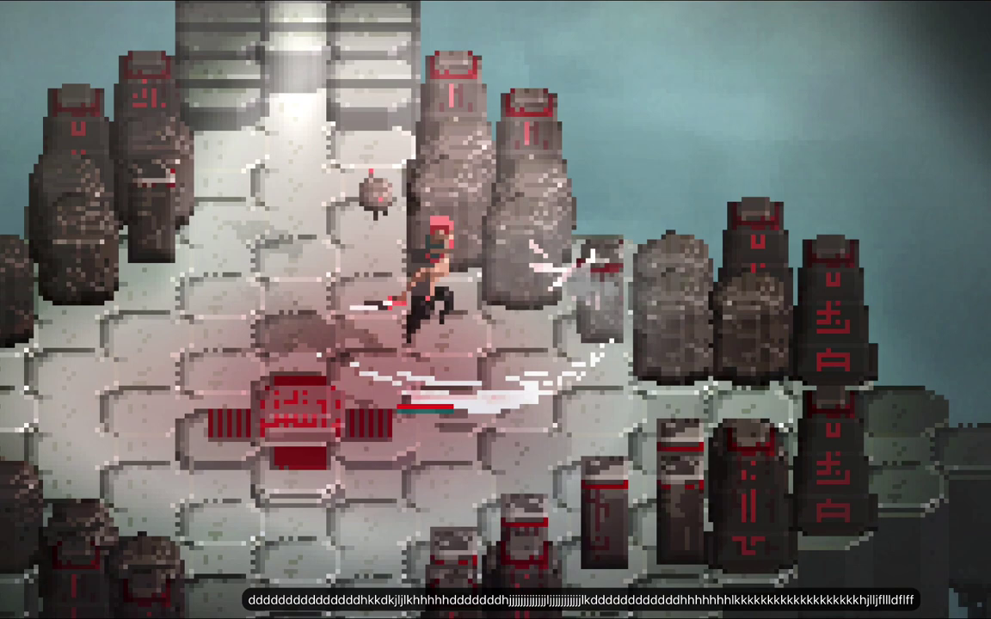
key("f")
key("f")
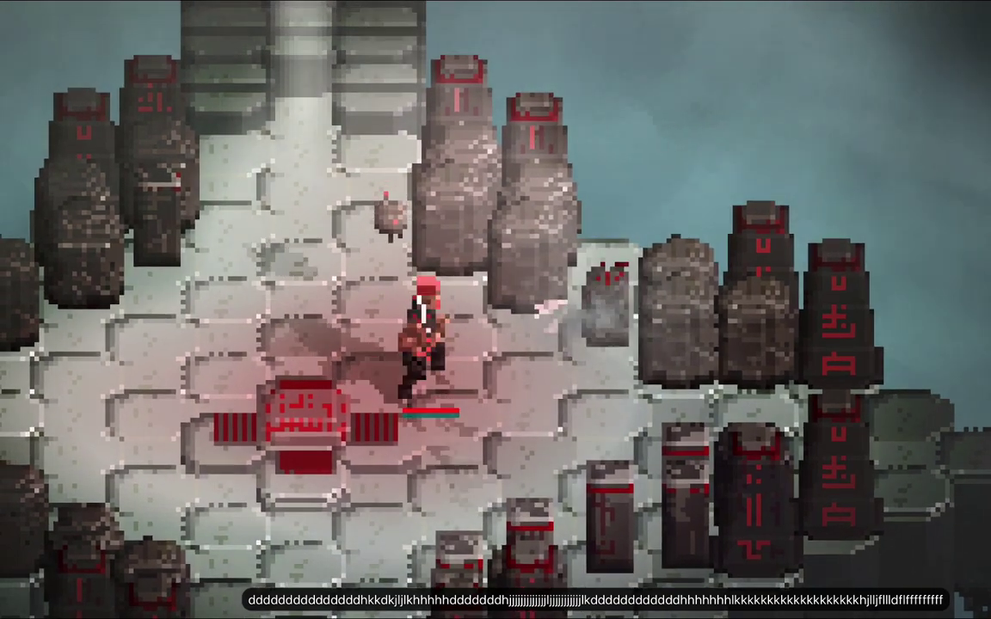
Step: Slow the game speed to 0.1x and keep the red character attacking to examine the sword swing frame by frame
key("u")
key("u")
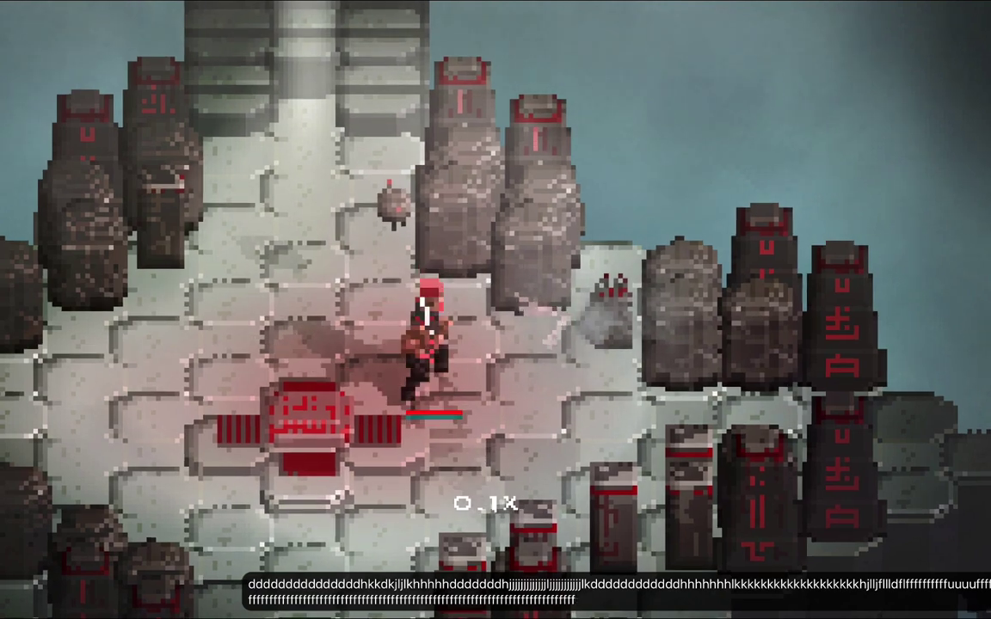
key("f")
key("f")
key("f")
key("f")
key("f")
key("f")
key("f")
key("f")
key("f")
key("f")
key("f")
key("f")
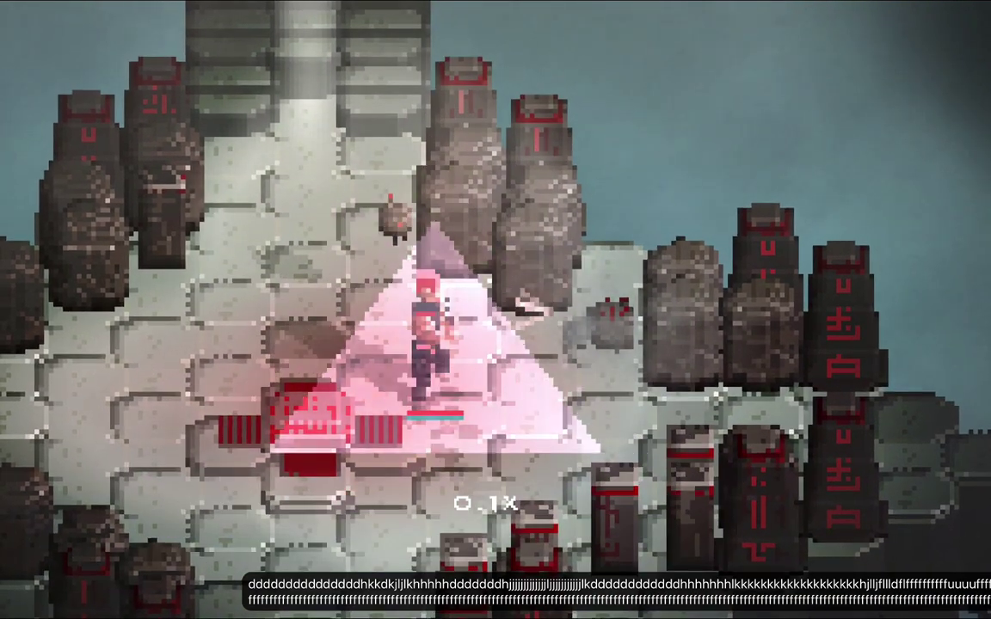
Step: Raise the game speed step by step through 0.4x after the slow-motion check
key("u")
key("i")
key("i")
key("i")
key("i")
key("i")
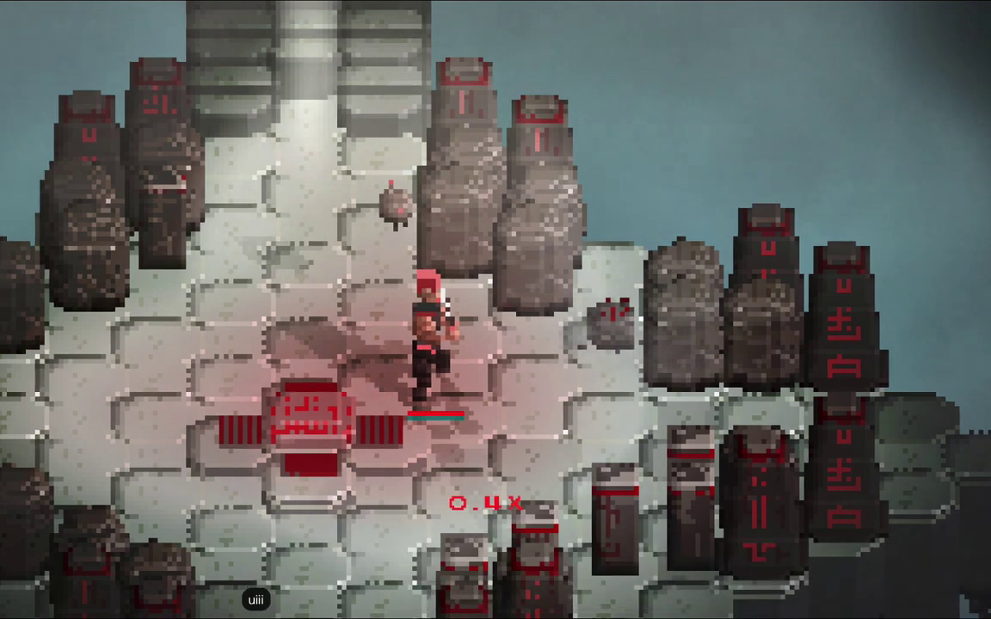
Step: Quit the game and move up through the cape section of data/Animations.txt to examine its per-frame transforms
key("super+q")
key("k")
key("k")
key("k")
key("k")
key("k")
key("k")
key("k")
key("k")
key("k")
key("k")
key("k")
key("k")
key("k")
key("k")
key("k")
key("k")
key("k")
key("k")
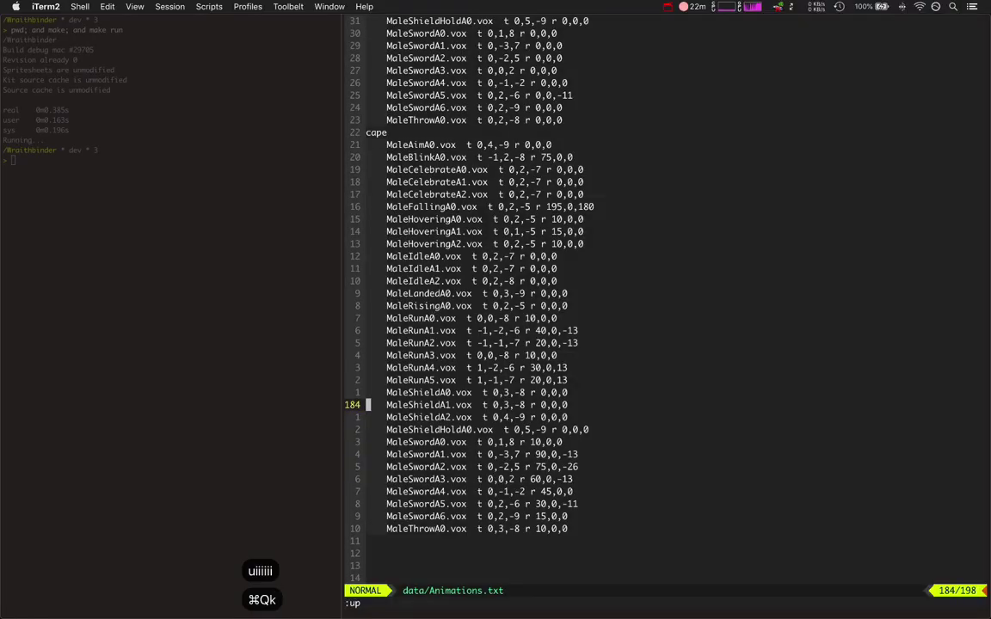
Step: Move up to the cape heading in data/Animations.txt and highlight that line as the body part's section name
key("k")
key("k")
key("k")
key("k")
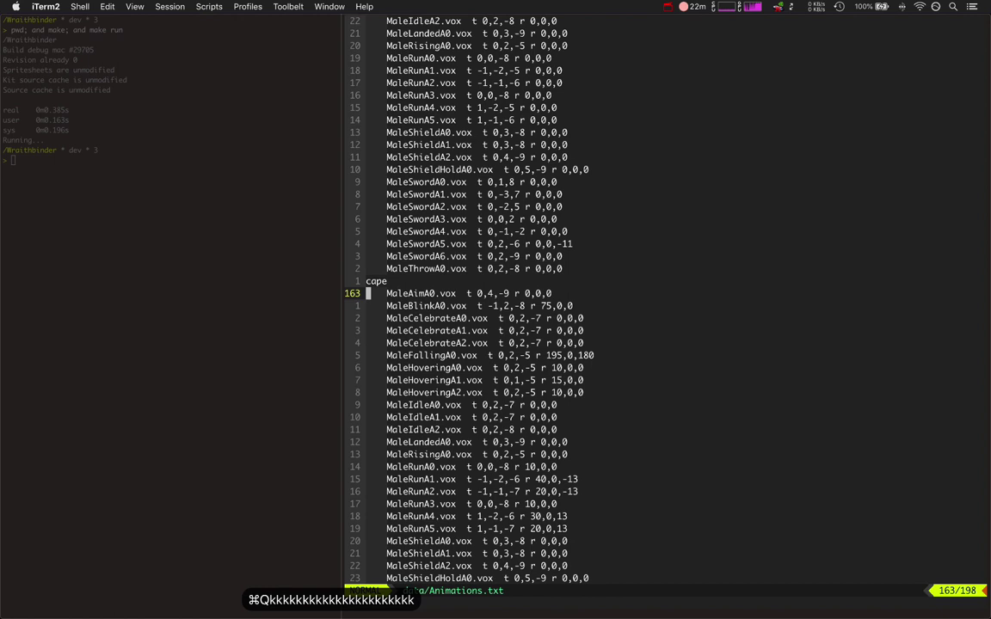
key("k")
key("shift+v")
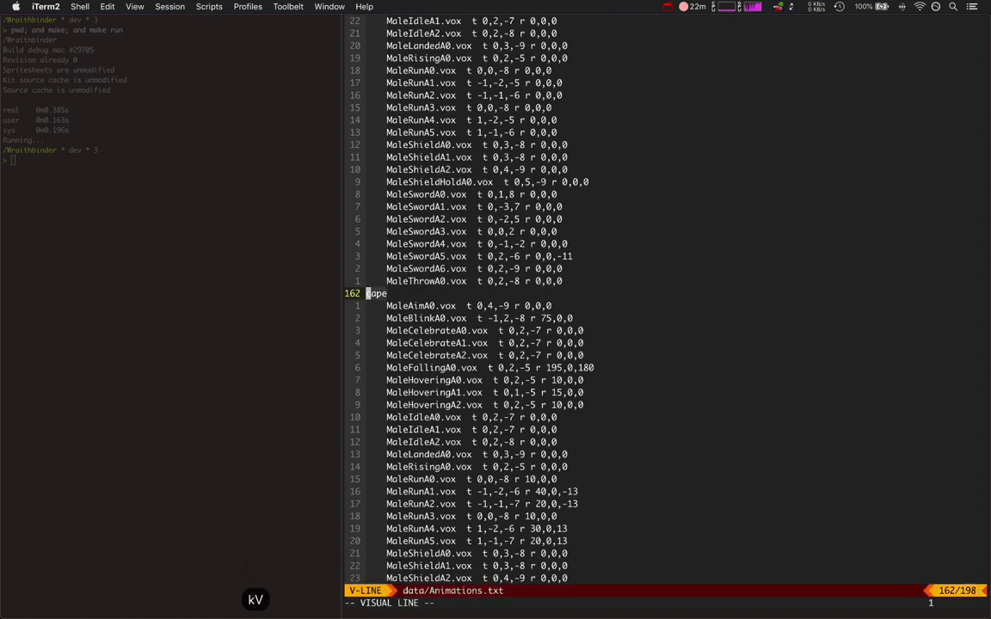
key("Escape")
Step: Highlight the MaleAimA0.vox and MaleBlinkA0.vox lines under the cape heading to examine the per-frame entries
key("j")
key("v")
key("j")
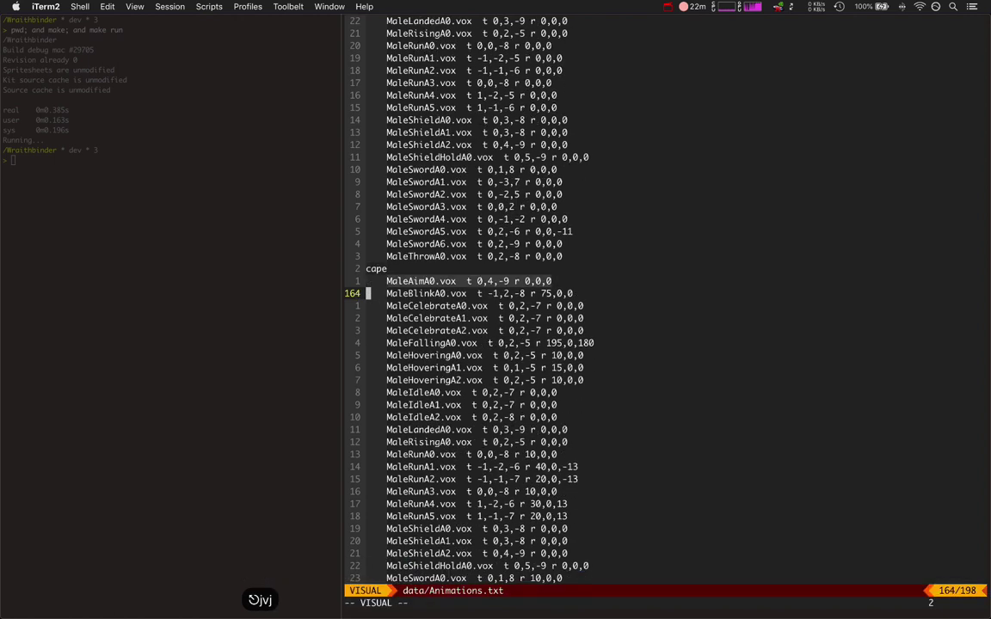
key("j")
key("j")
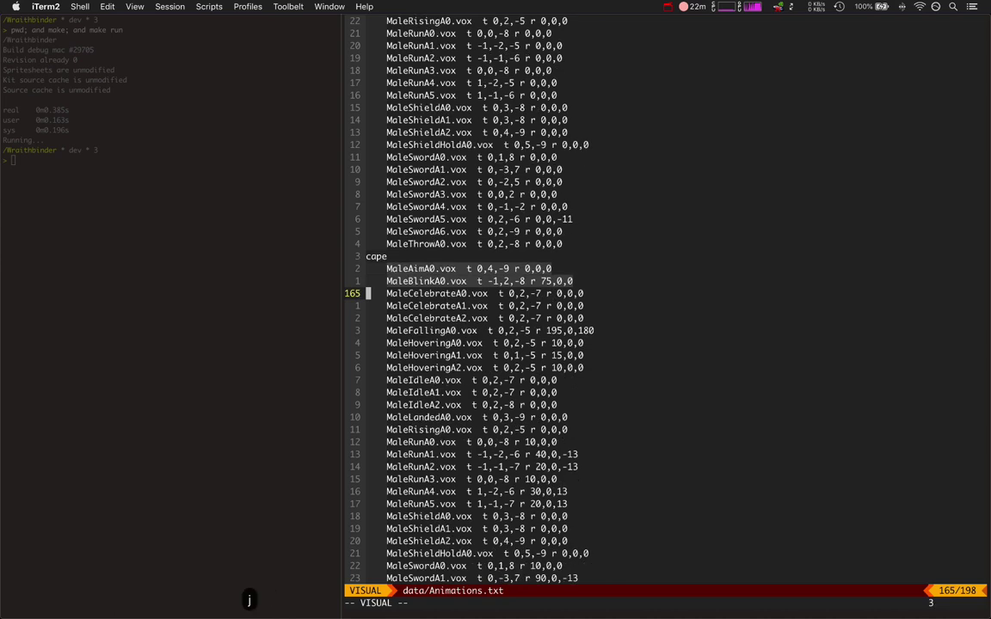
key("Escape")
Step: Highlight the translation values on the cape's MaleAimA0.vox line to examine how the position offset is written
key("k")
key("k")
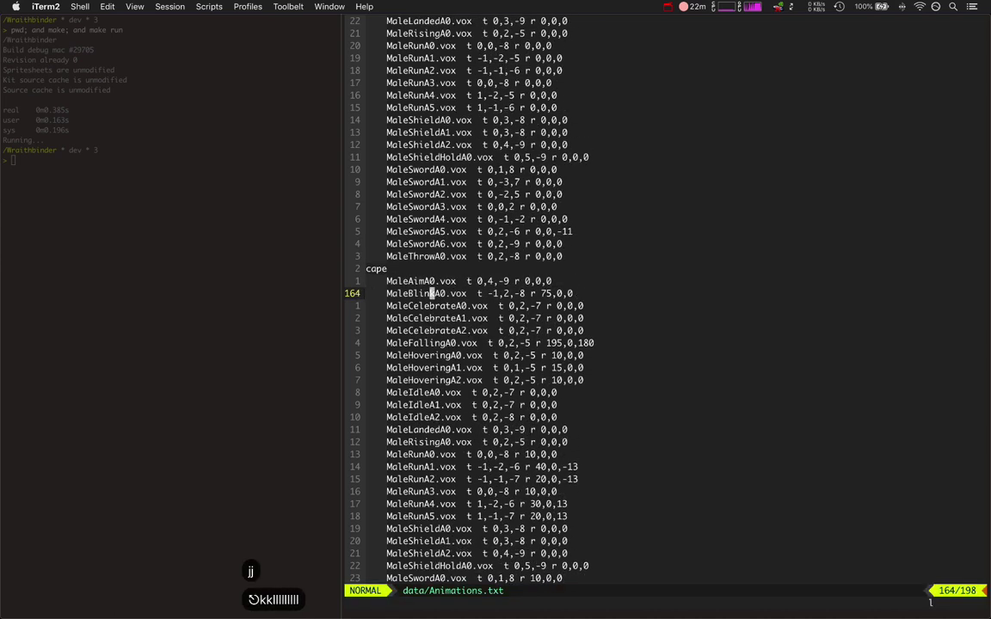
key("k")
key("l")
key("l")
key("l")
key("l")
key("l")
key("l")
key("l")
key("l")
key("l")
key("l")
key("l")
key("l")
key("l")
key("l")
key("l")
key("l")
key("l")
key("l")
key("l")
key("v")
key("l")
key("l")
key("l")
key("l")
key("l")
key("l")
key("l")
key("l")
key("l")
key("l")
key("l")
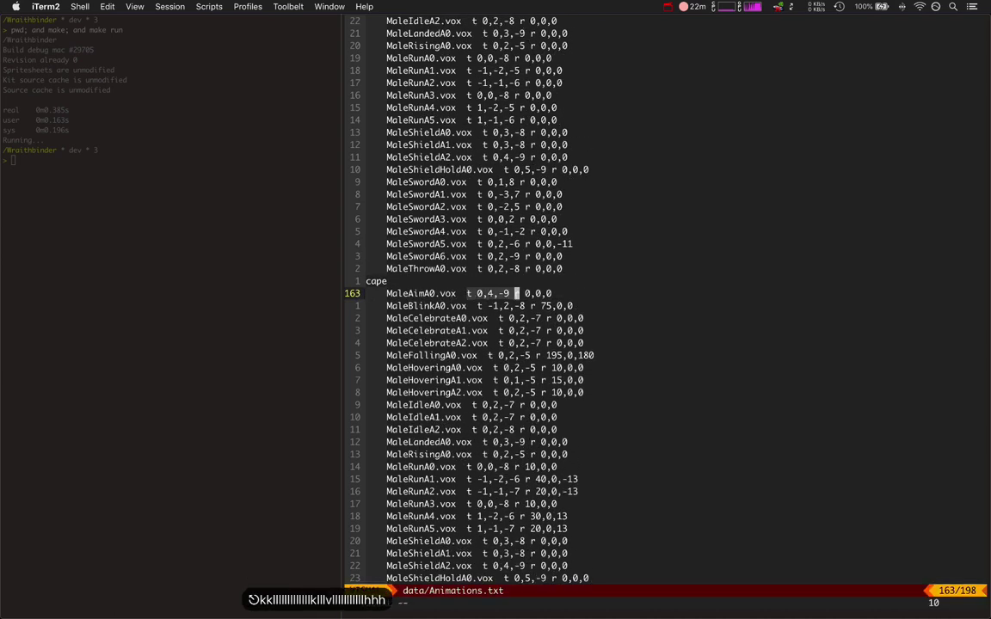
key("h")
key("h")
key("Escape")
Step: Highlight the rotation values after the translation on the cape's MaleAimA0.vox line
key("v")
key("l")
key("l")
key("l")
key("l")
key("l")
key("l")
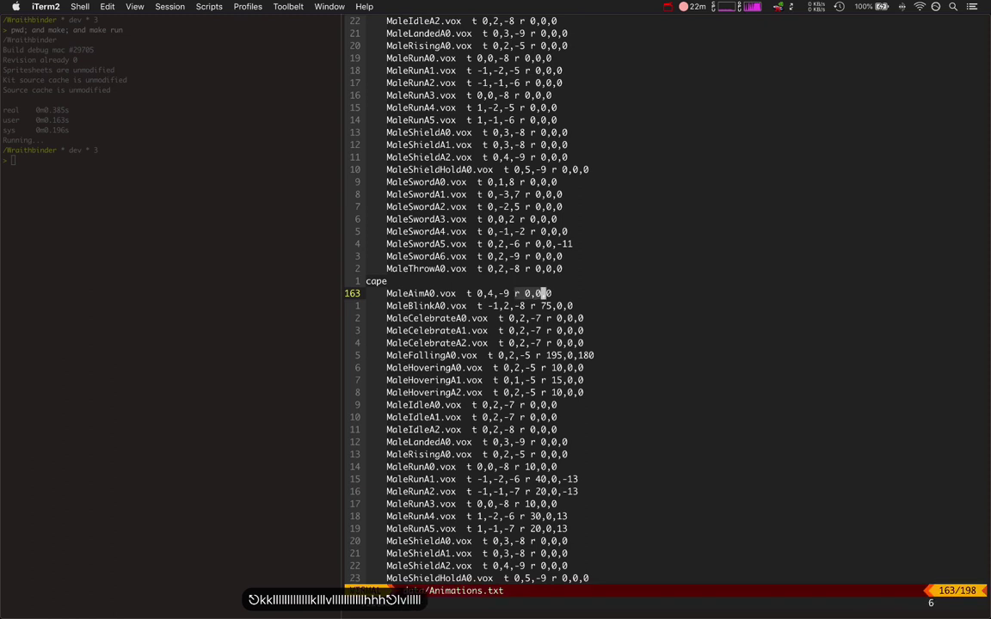
key("Escape")
key("super+Tab")
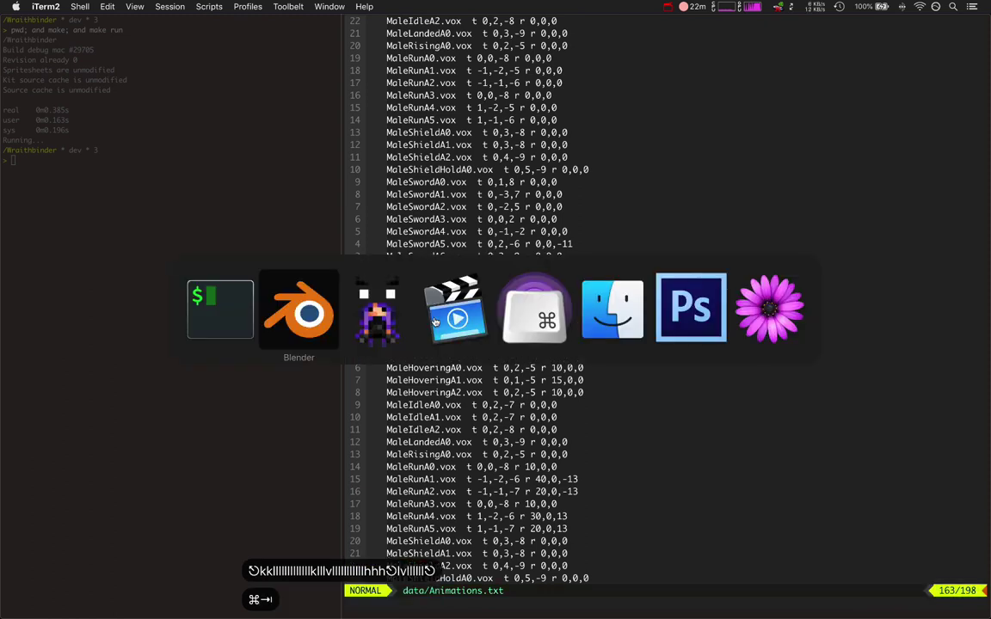
key("super+shift+Tab")
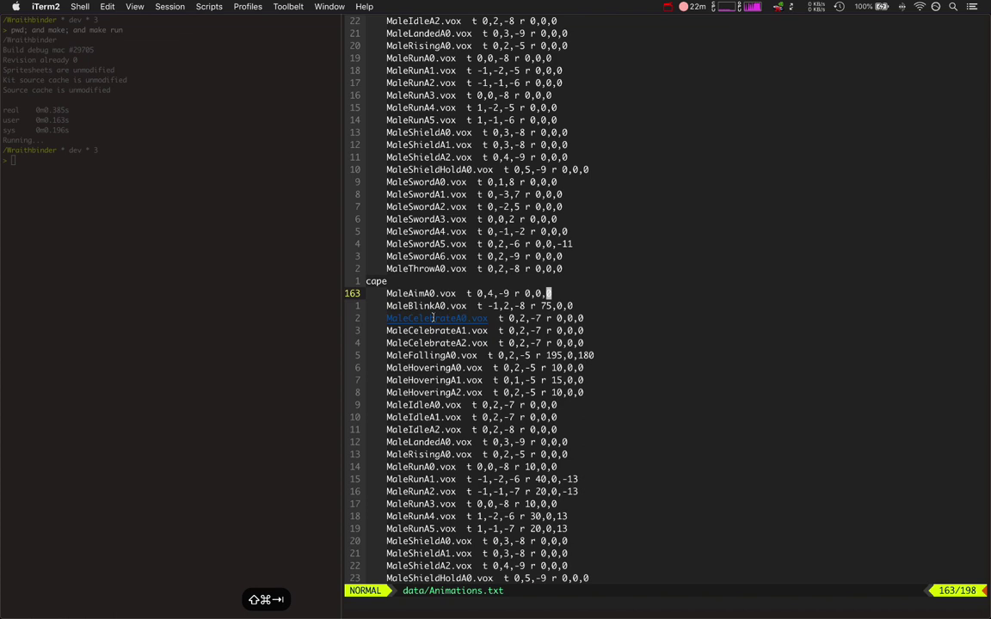
key("j")
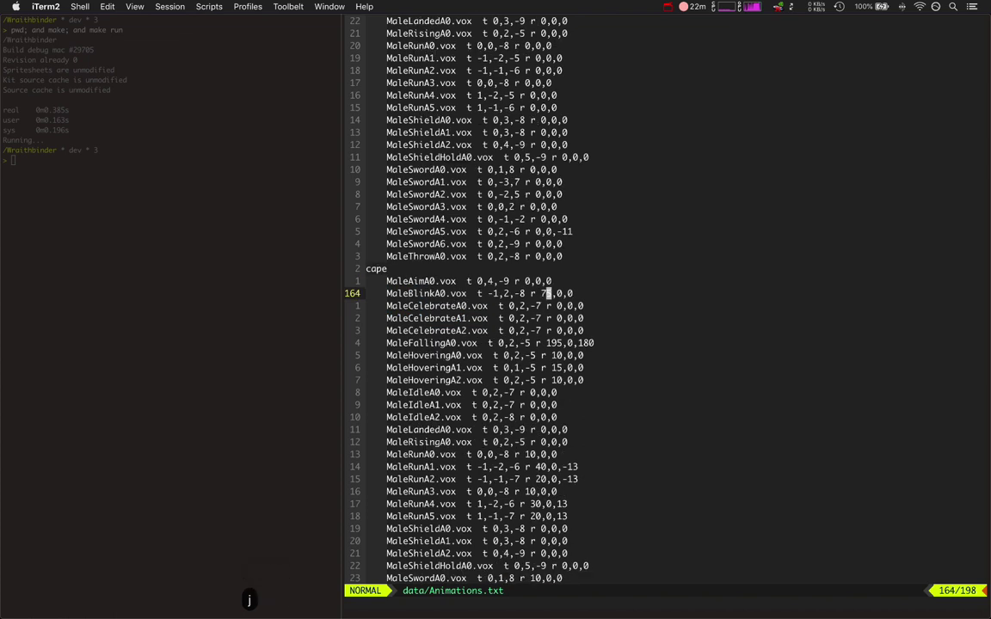
key("super+Tab")
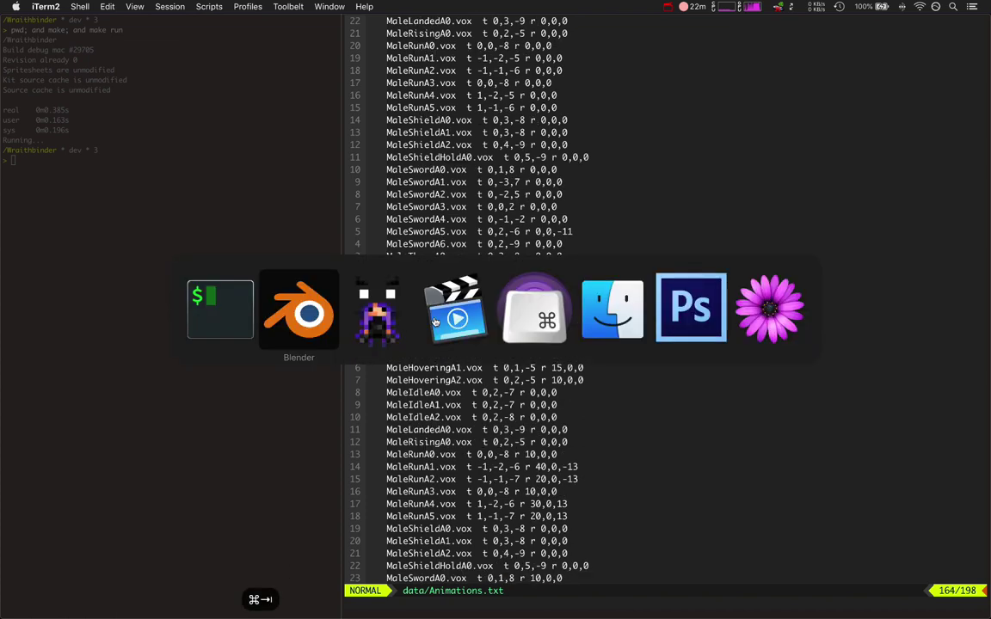
key("shift+super+Tab")
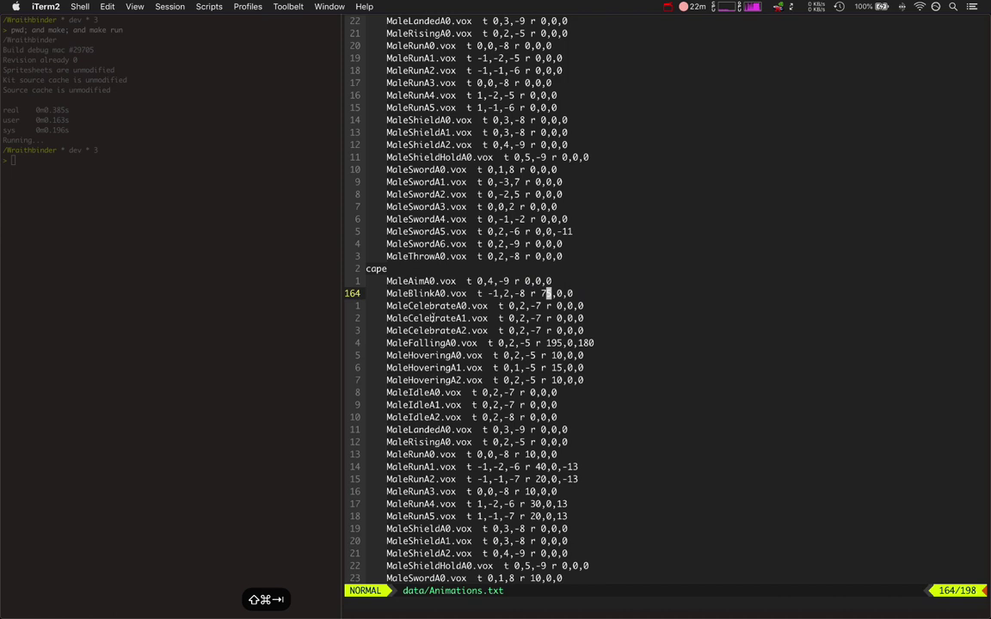
Step: Switch to MagicaVoxel and turn the MaleIdleA0 model to examine its pose from a higher angle
key("super+Tab")
key("super+Tab")
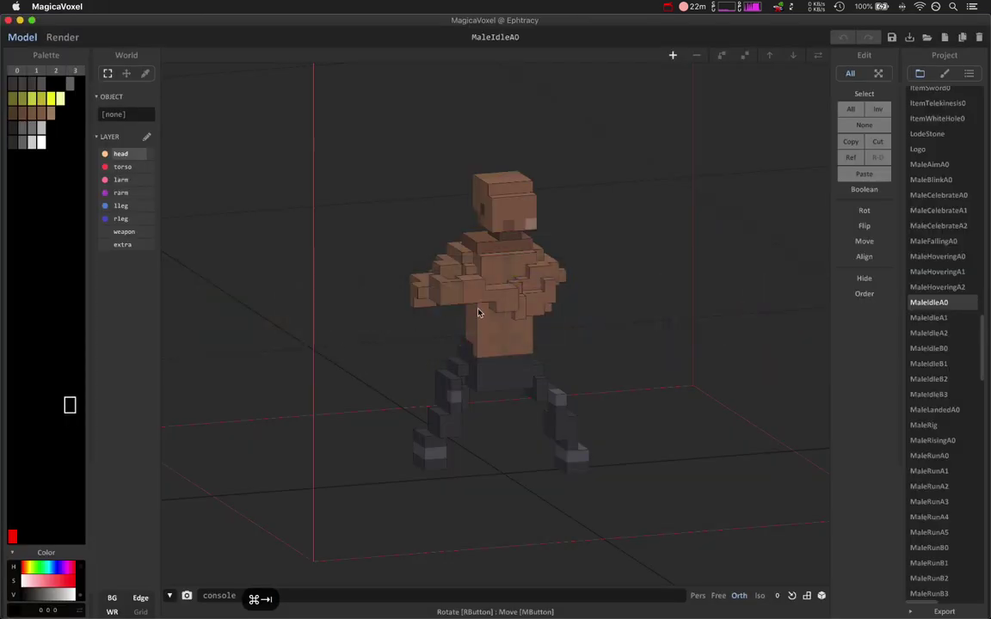
right_click_drag(490, 288, 514, 304)
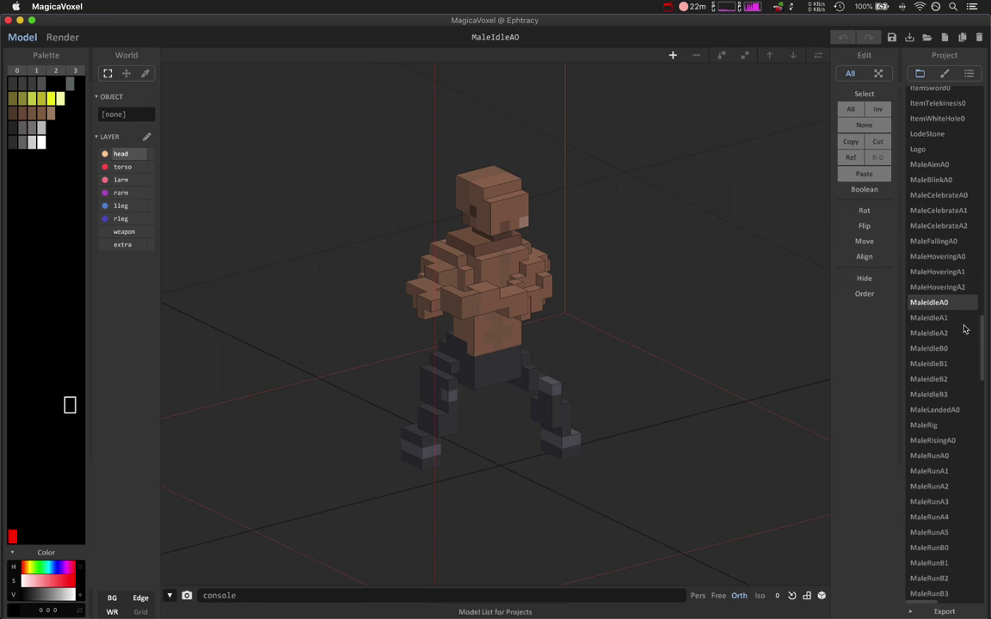
Step: Open the Shield0 model from the project to examine it at an angle, and browse back to the Male pose models
left_click_drag(983, 341, 971, 476)
scroll(971, 476, "down", 2)
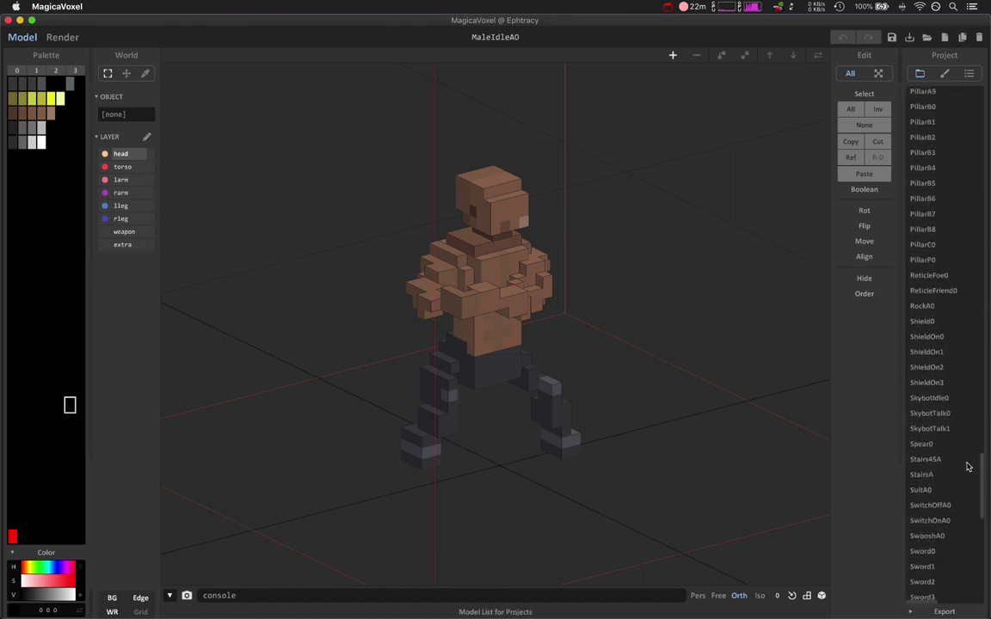
left_click(923, 322)
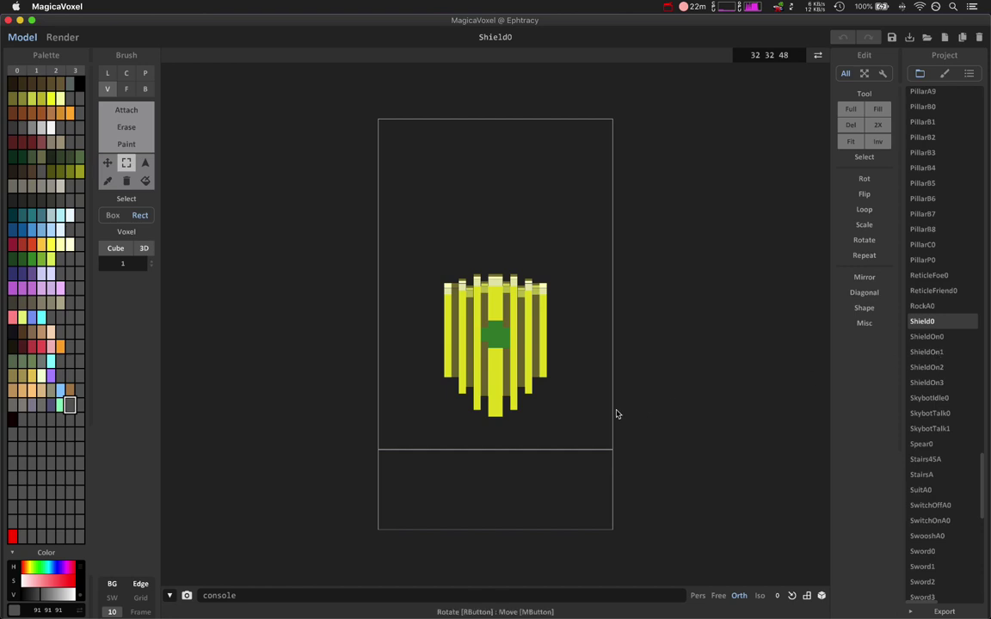
right_click_drag(617, 411, 653, 411)
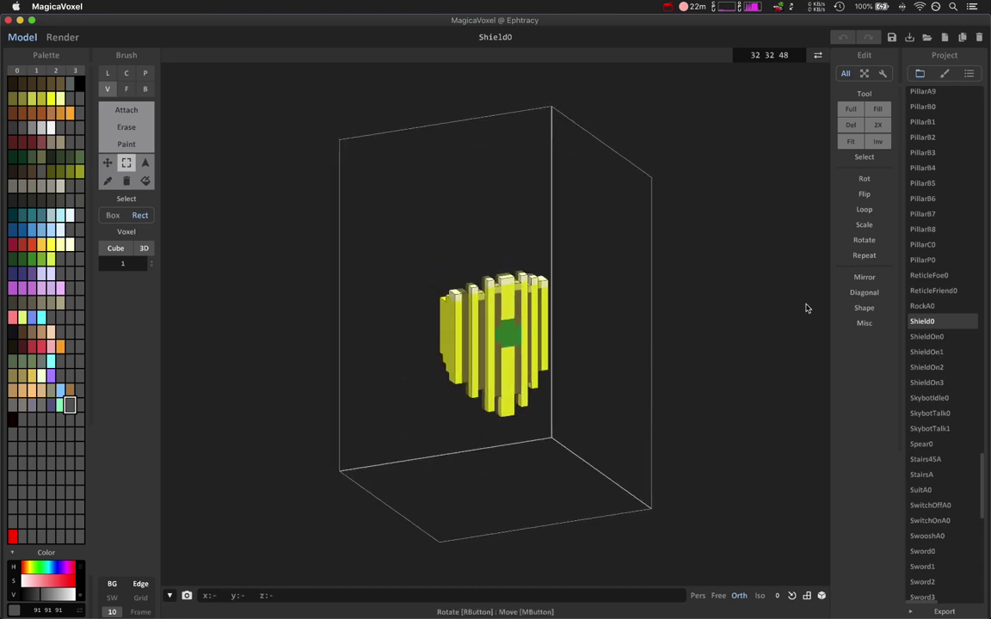
key("g")
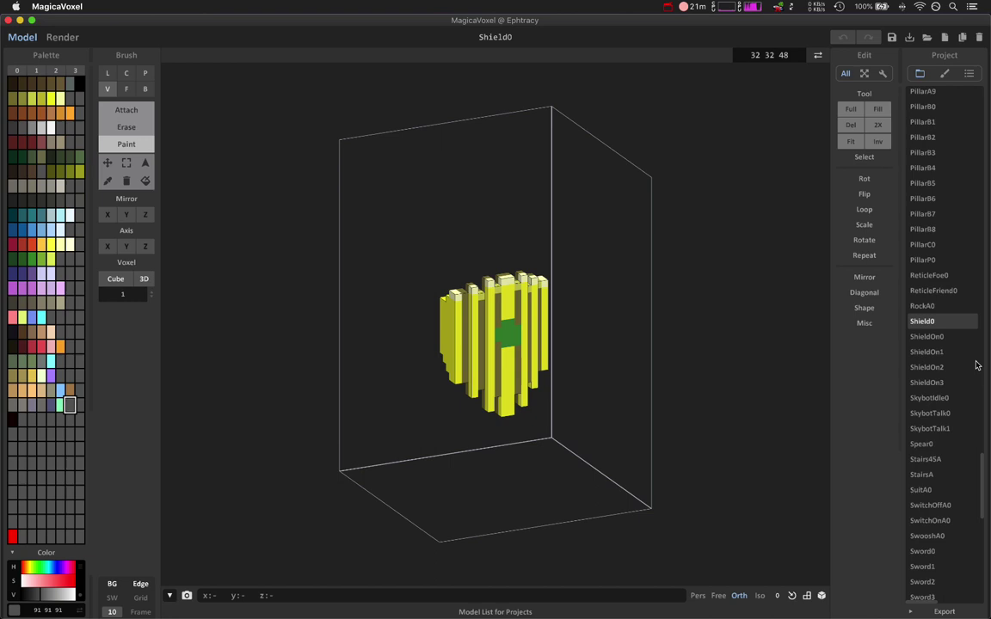
left_click_drag(986, 478, 987, 382)
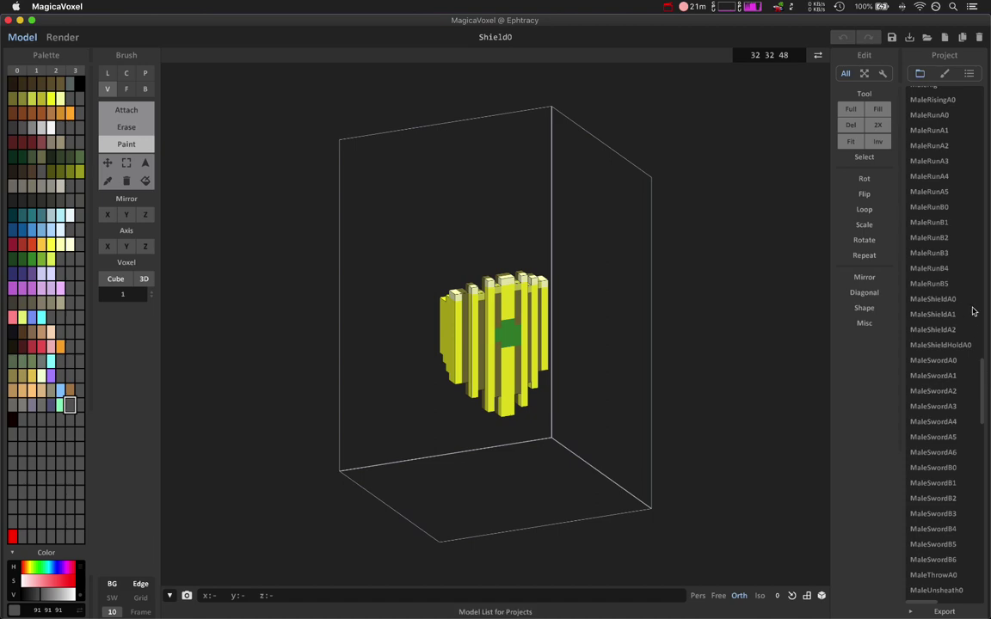
scroll(973, 311, "up", 5)
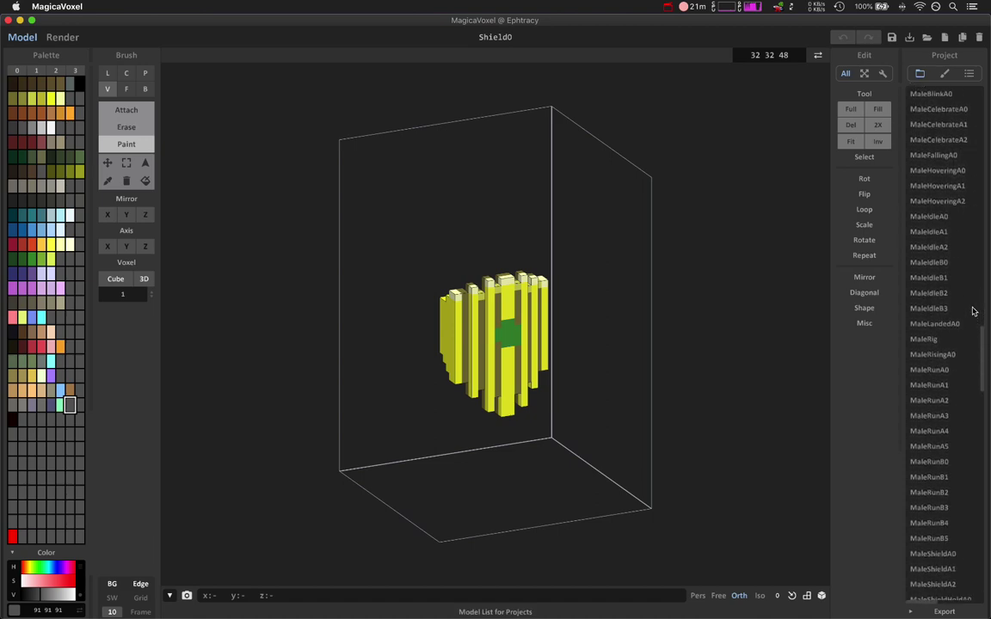
Step: Switch to Blender and select the character's upper left arm, cape and upper legs in turn to examine the separate parts and their keyframes
key("super+Tab")
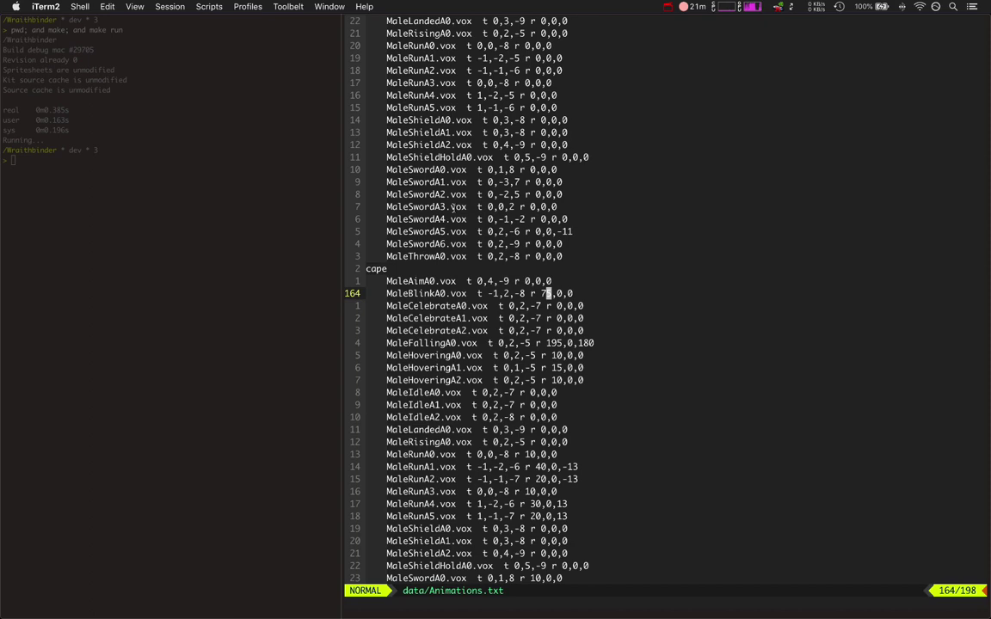
key("super+Tab")
key("super+Tab")
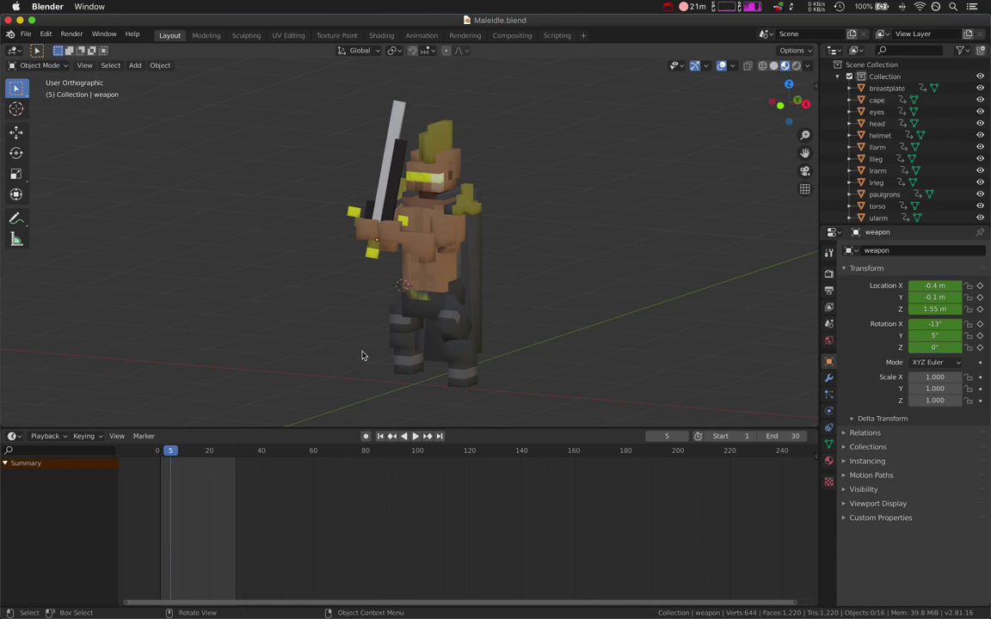
left_click(419, 251)
left_click(445, 245)
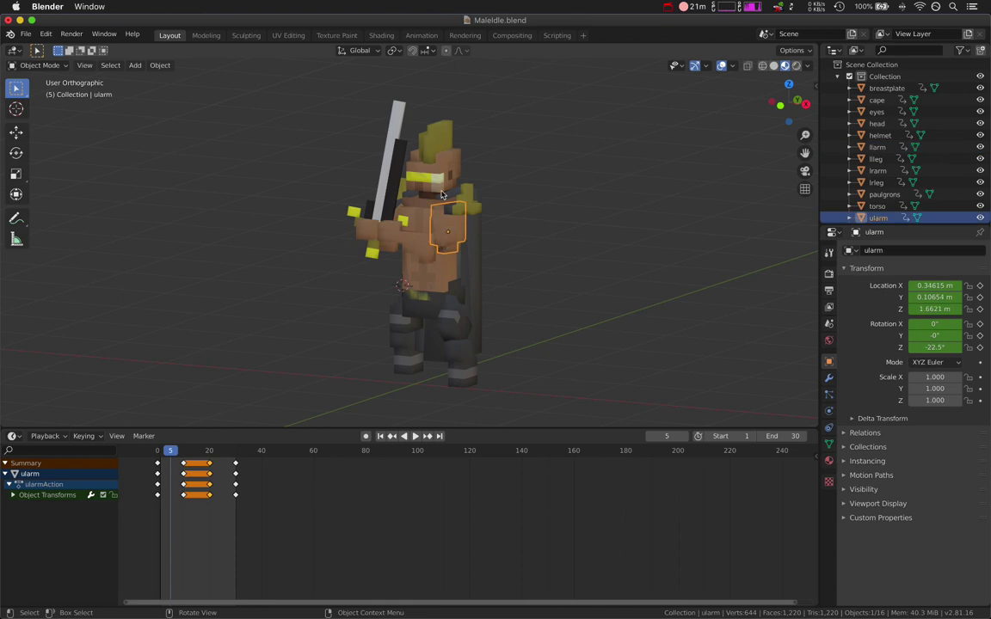
left_click(444, 183)
left_click(476, 230)
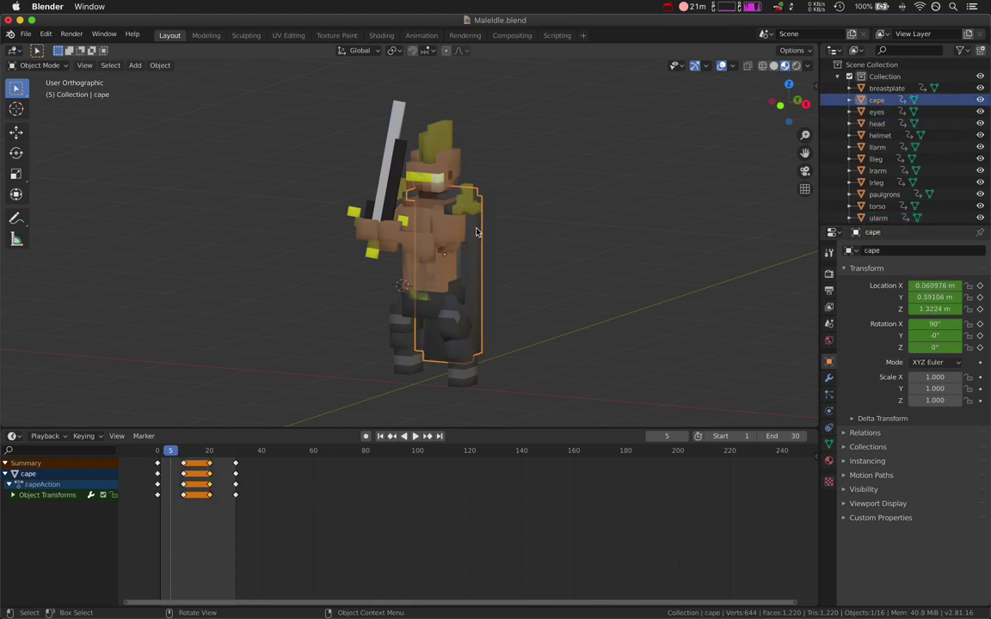
left_click(402, 362)
left_click(404, 324)
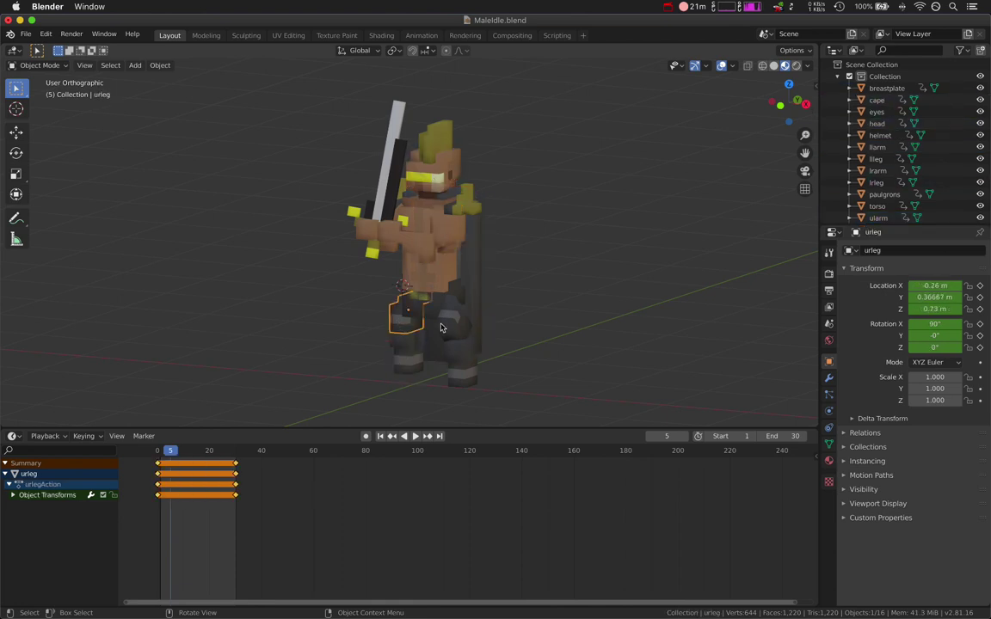
left_click(455, 344)
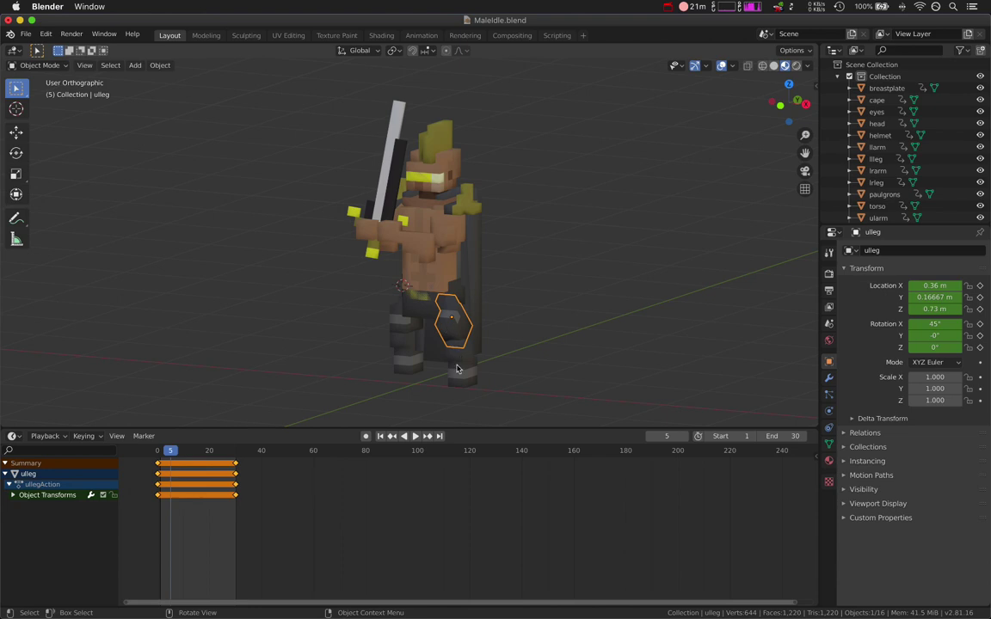
middle_click_drag(492, 347, 610, 336)
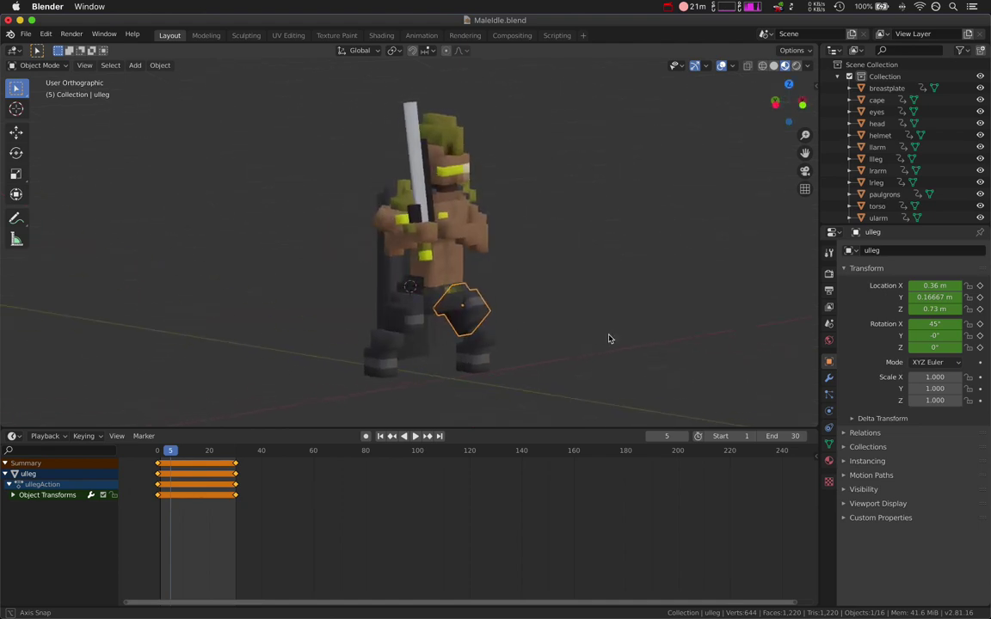
Step: Play the MaleIdle animation from frame 0, view it from both sides, and rewind the timeline towards the start
left_click_drag(170, 459, 154, 456)
key("space")
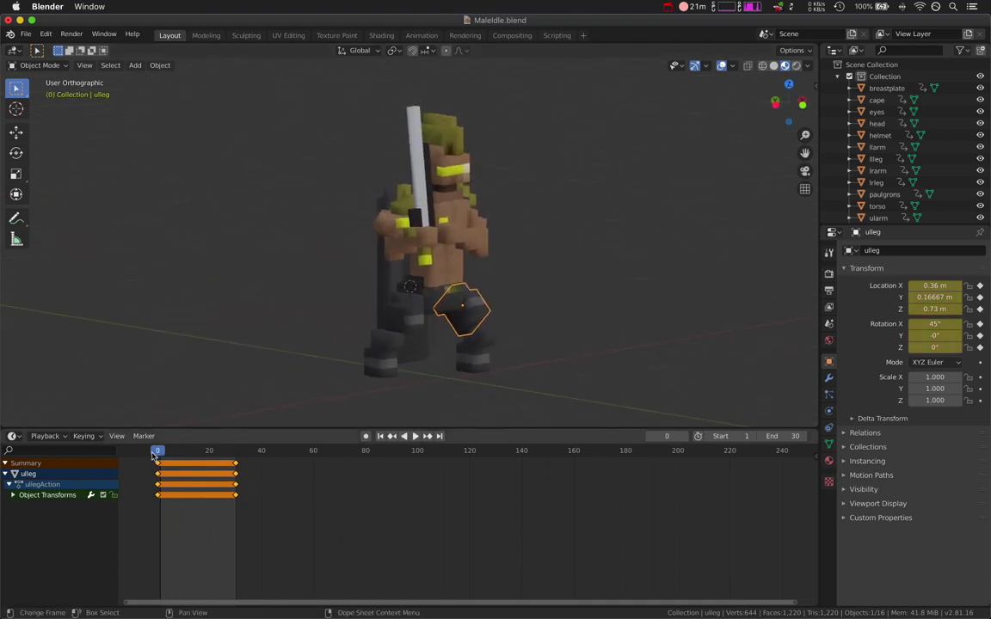
key("space")
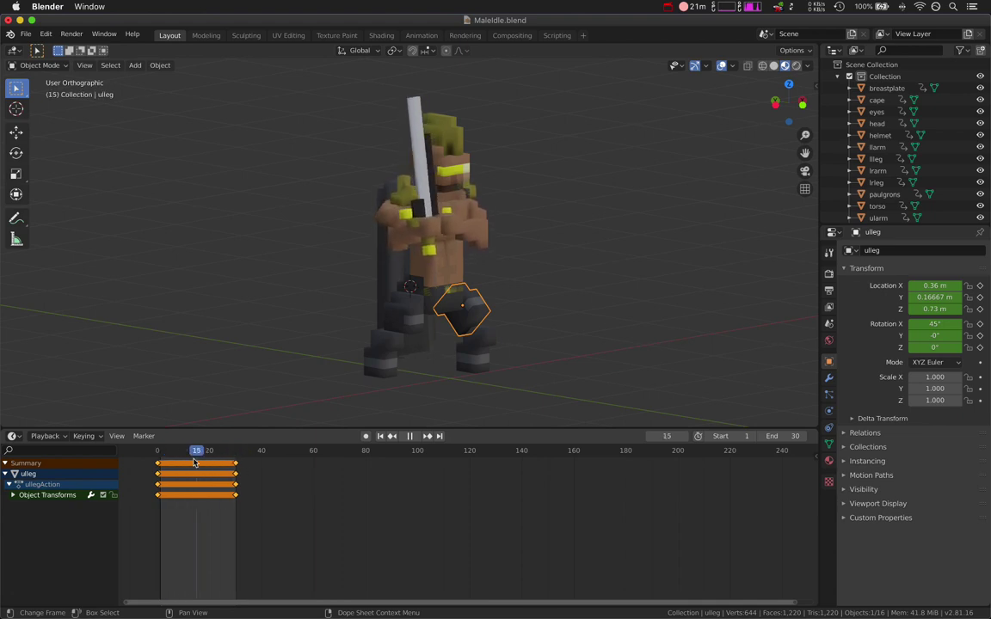
left_click_drag(194, 463, 155, 461)
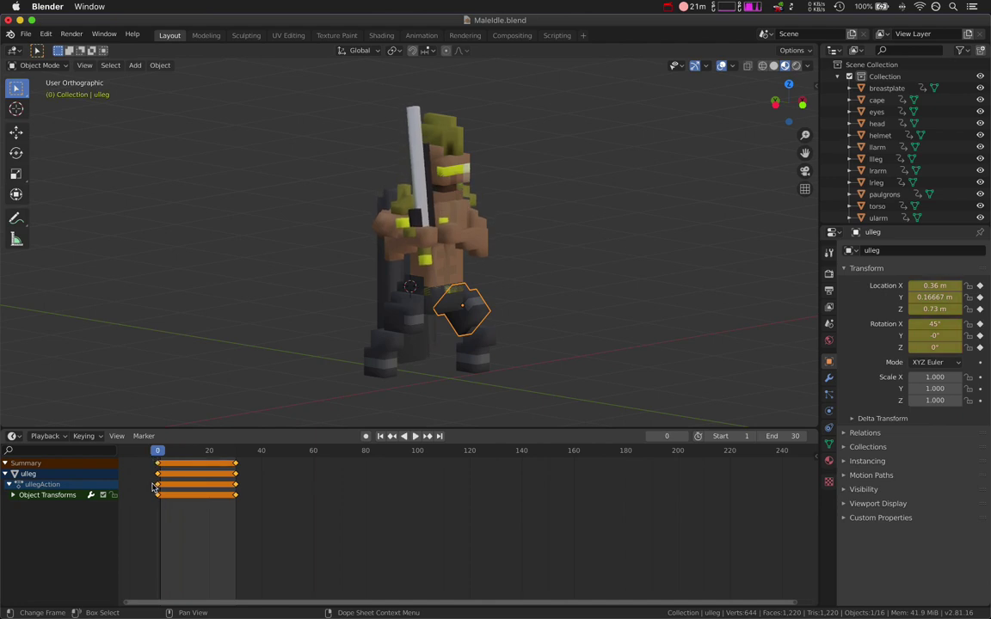
key("space")
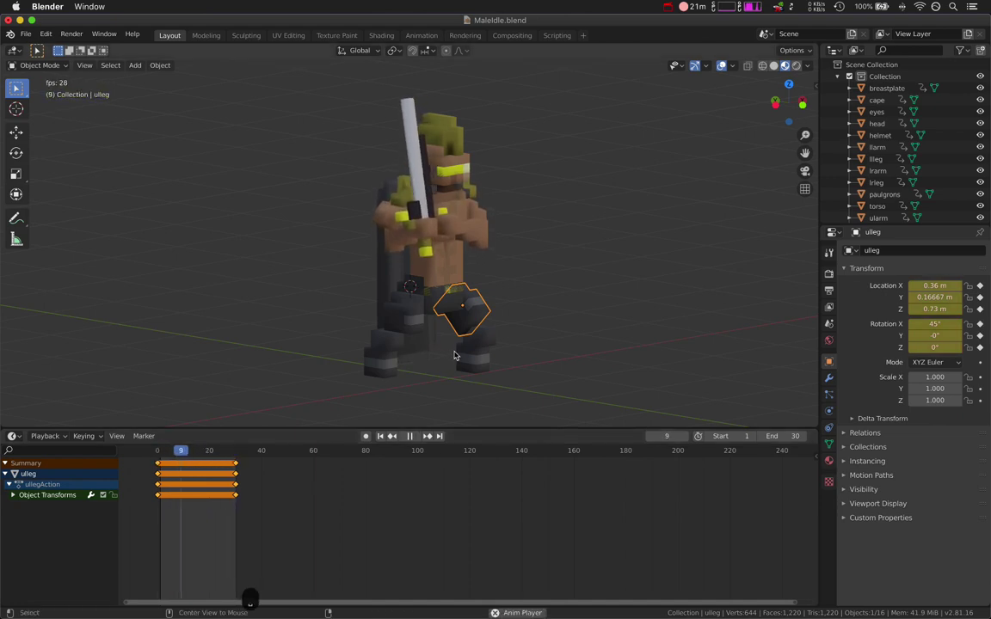
middle_click_drag(455, 356, 348, 352)
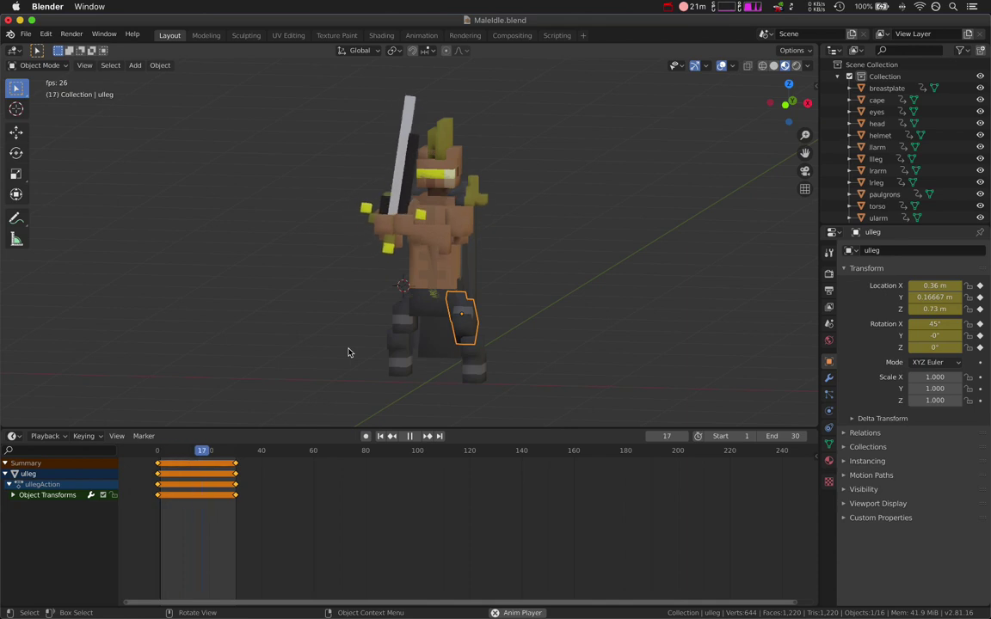
key("space")
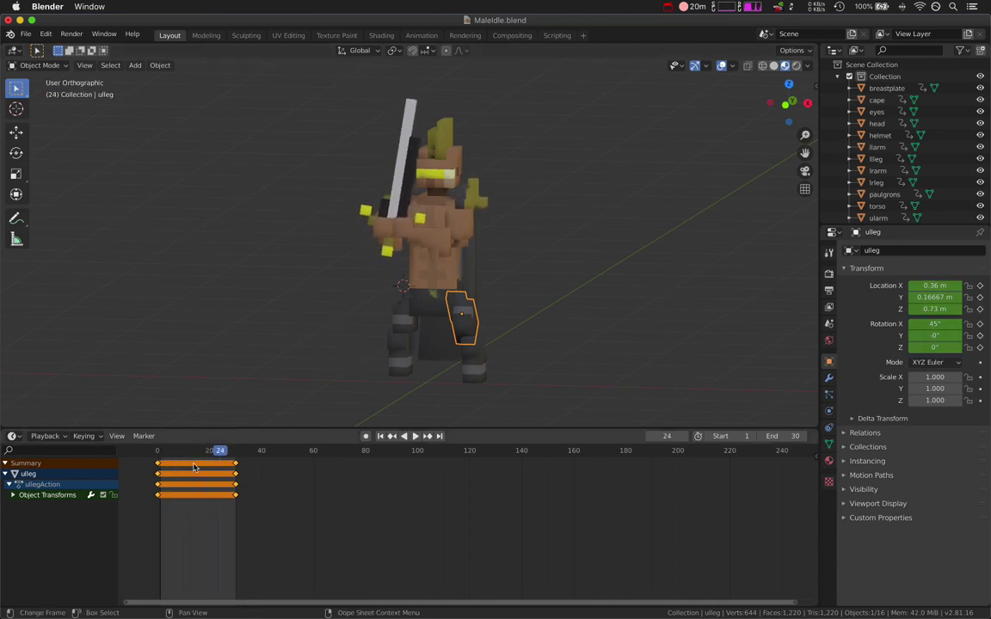
left_click_drag(219, 451, 163, 475)
Step: Return to iTerm2 and run the game again to bring the sword-wielding character up in its level
key("super+Tab")
left_click(311, 315)
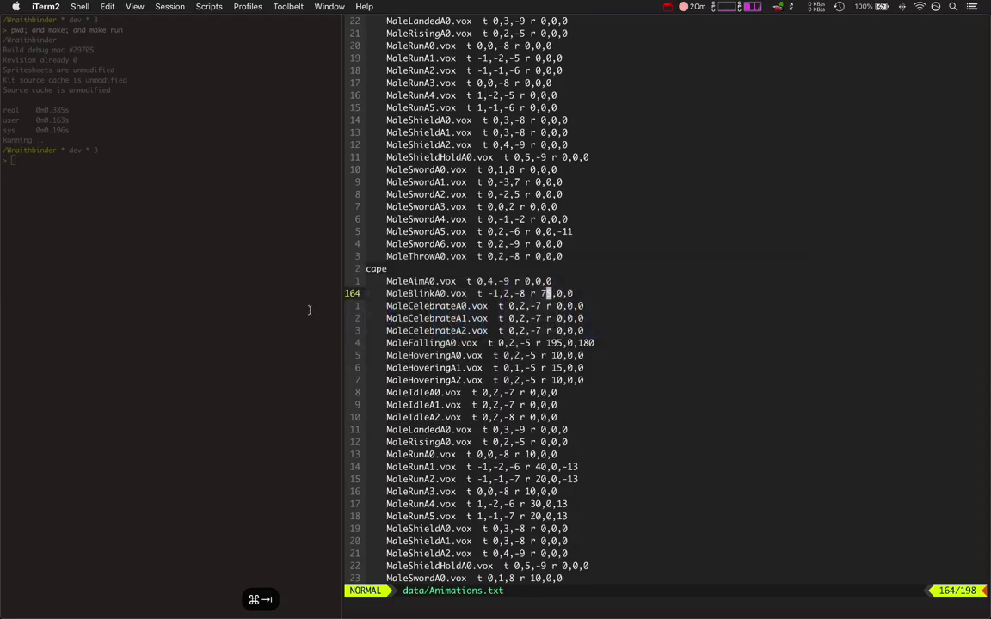
key("super+r")
key("super+h")
key("super+h")
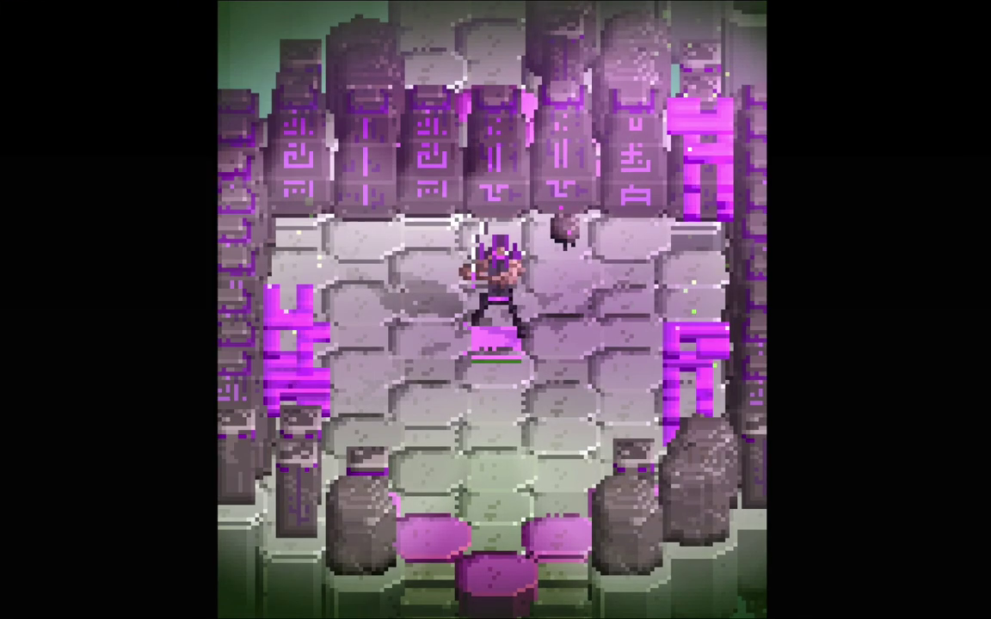
Step: Walk the sword-wielding character around the level in several directions to check its animations, and quit the game
key("h")
key("k")
key("h")
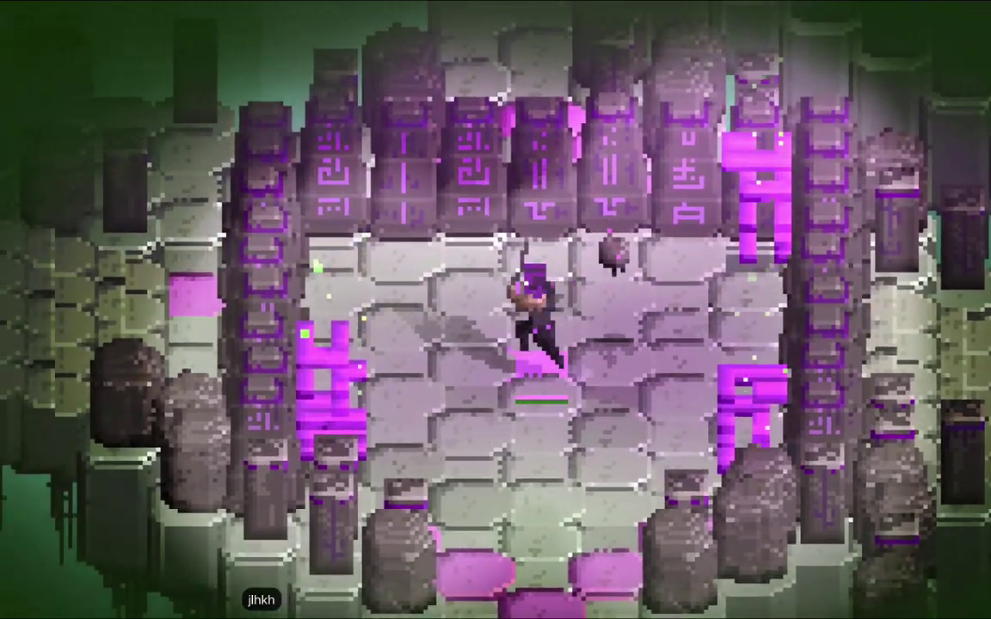
key("j")
key("l")
key("j")
key("k")
key("h")
key("j")
key("k")
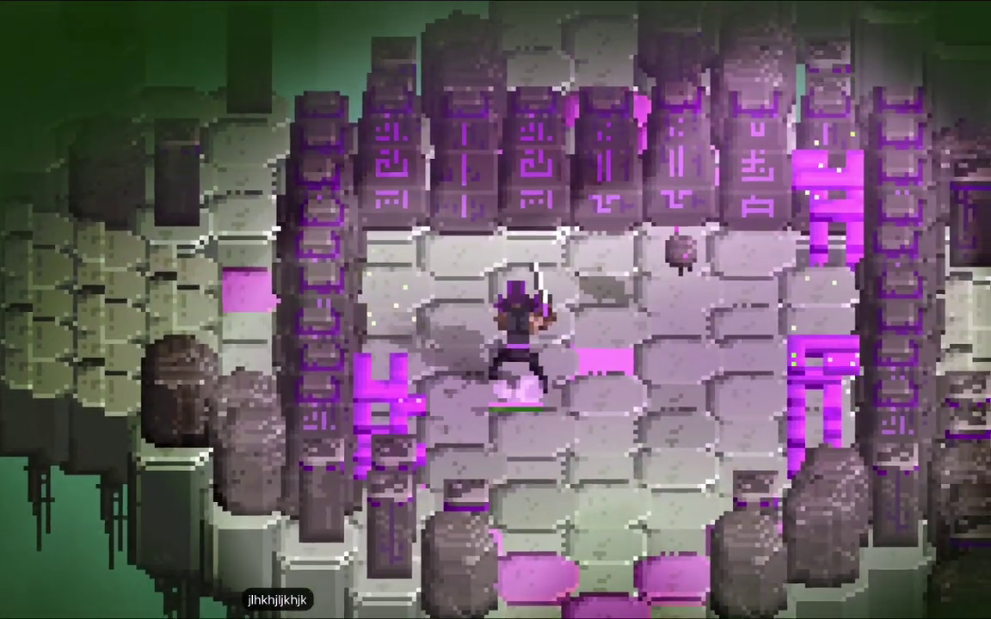
key("j")
key("l")
key("j")
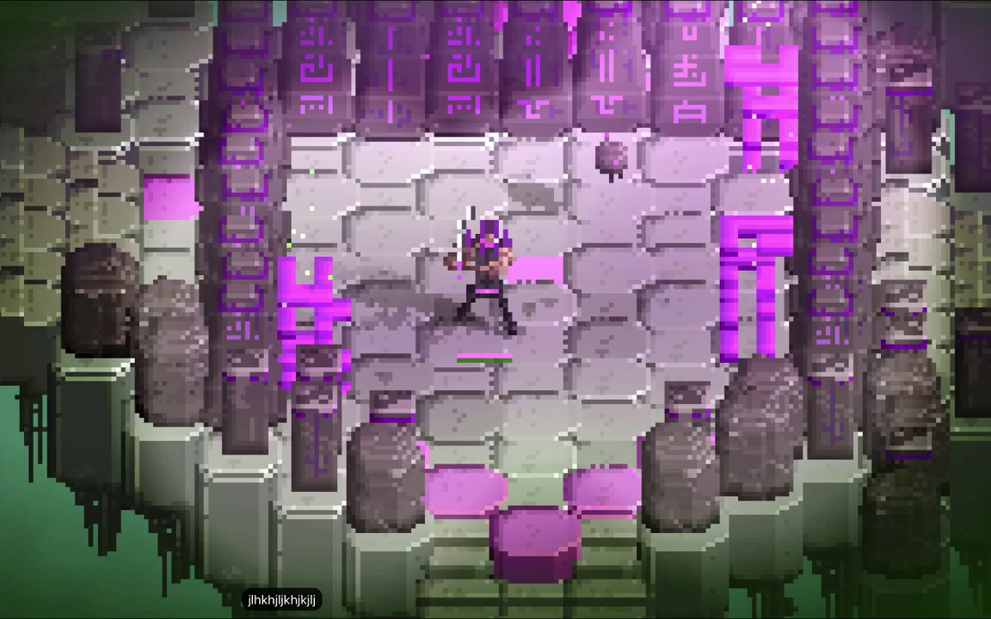
key("super+q")
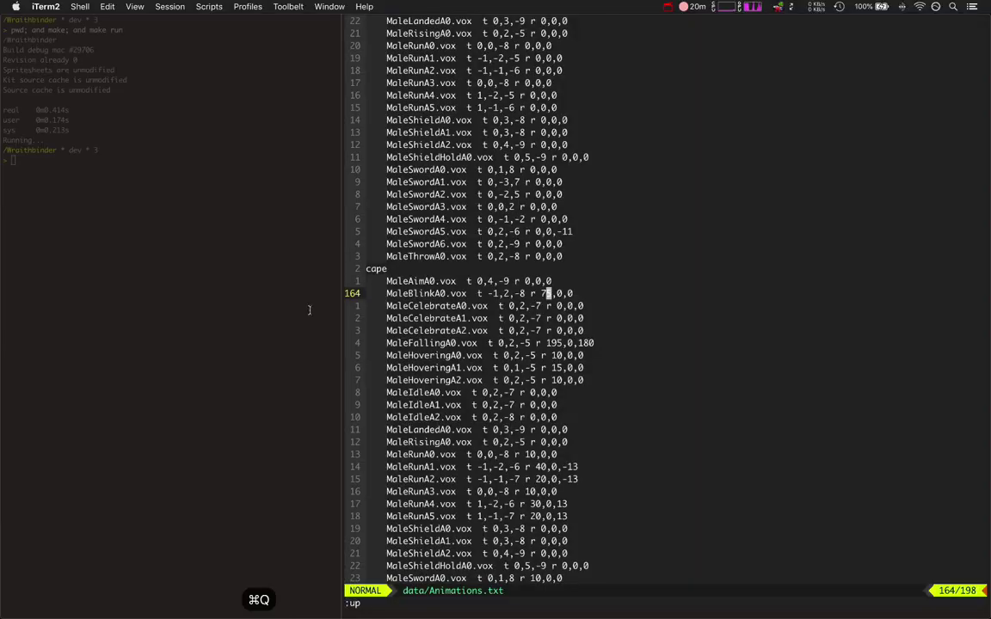
Step: Switch to Blender to examine the MaleIdle character at an angle, comparing it with the Shield0 model in MagicaVoxel
key("super+Tab")
left_click(329, 326)
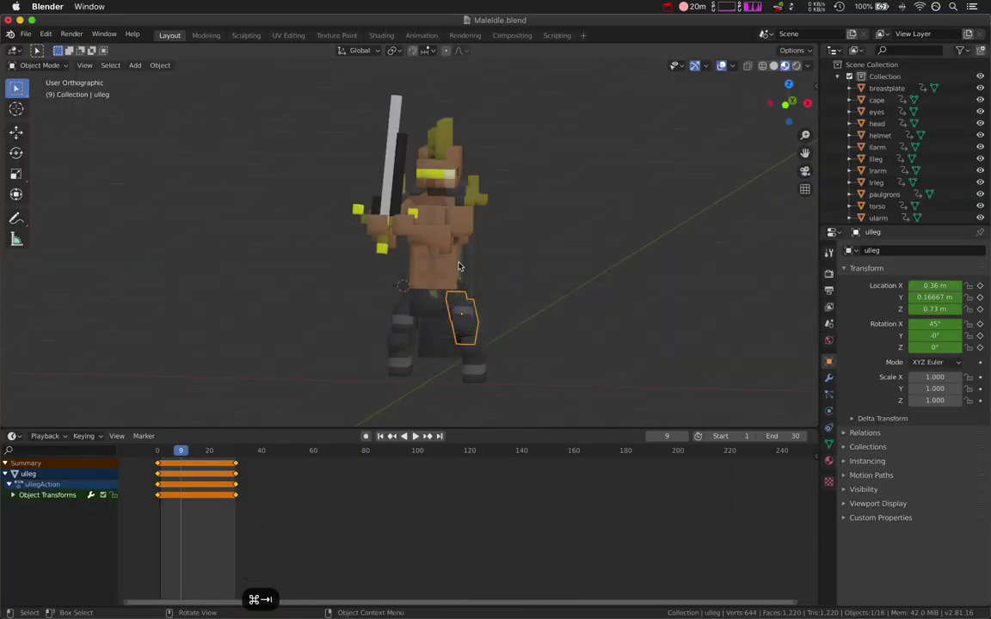
middle_click_drag(480, 256, 446, 275)
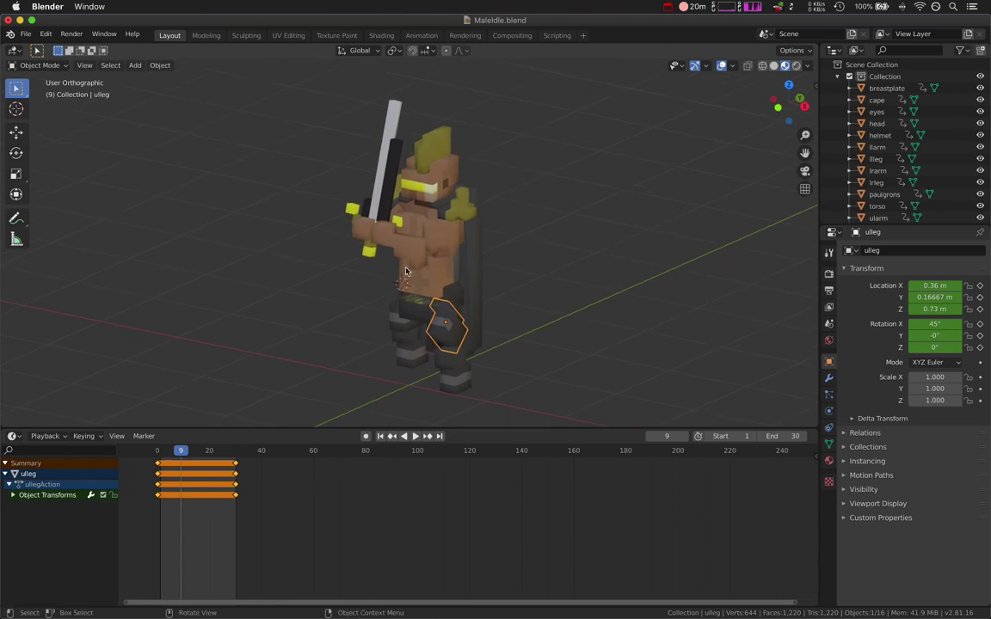
key("super+Tab")
key("super+Tab")
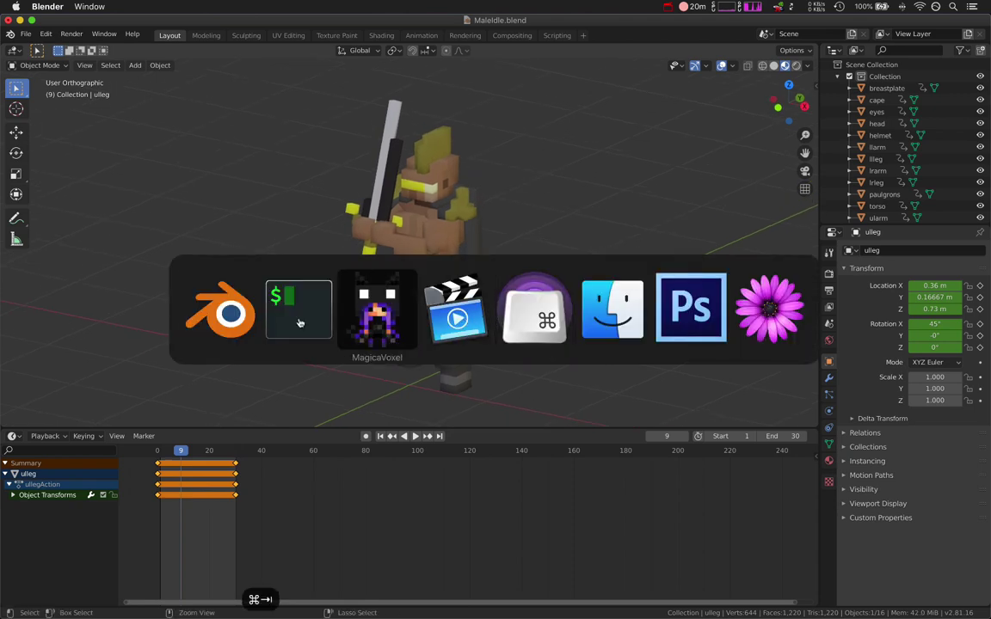
key("shift+super+Tab")
key("super+Tab")
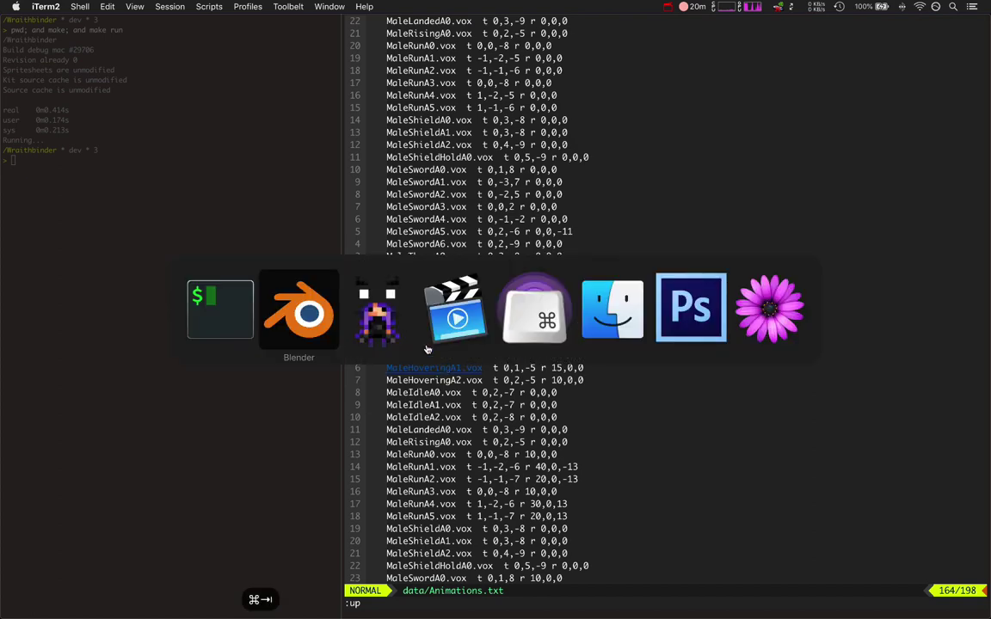
key("super+Tab")
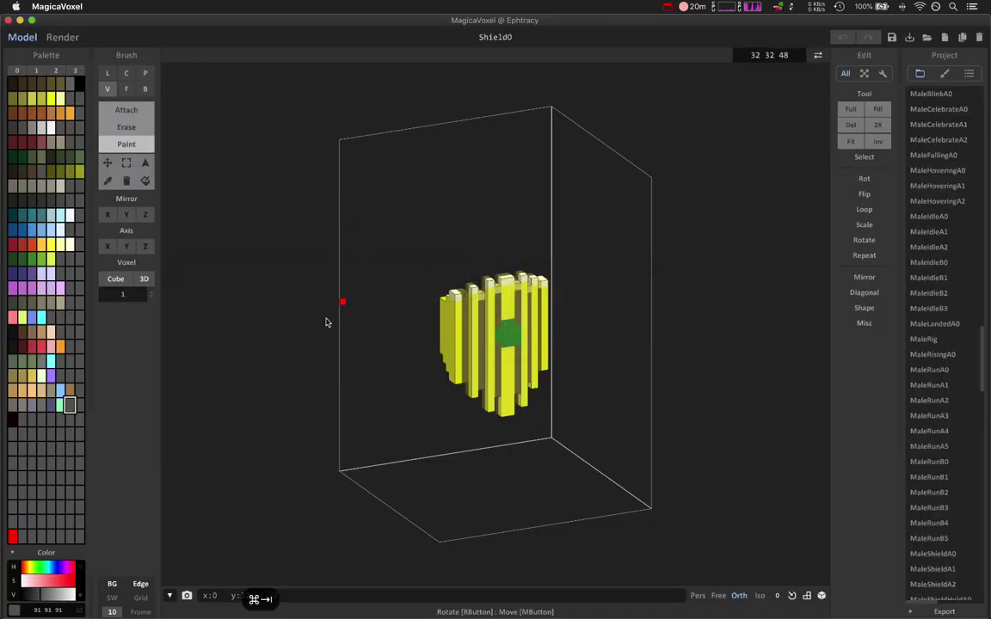
key("super+Tab")
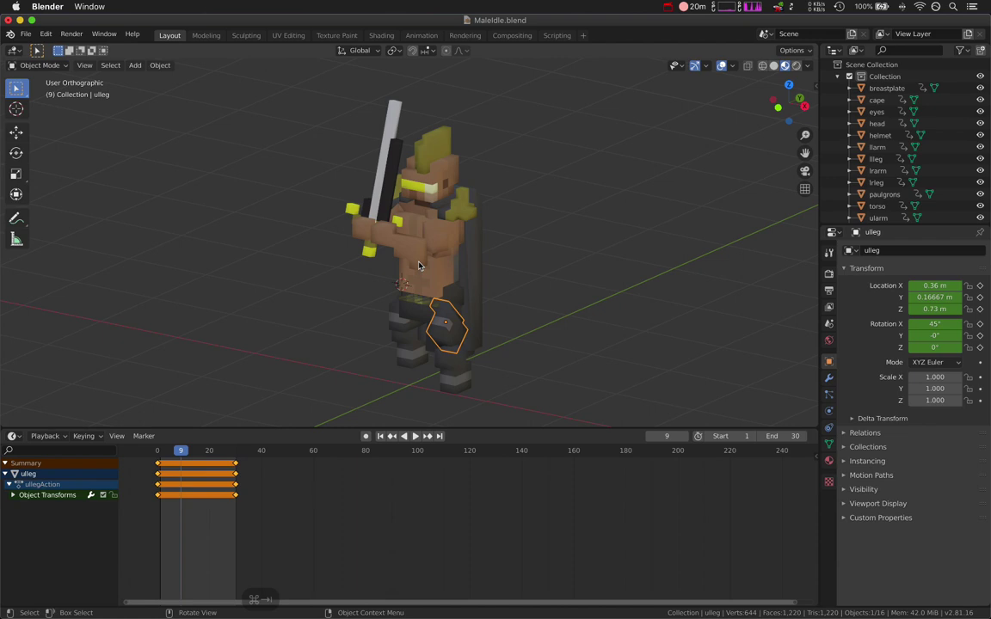
key("super+Tab")
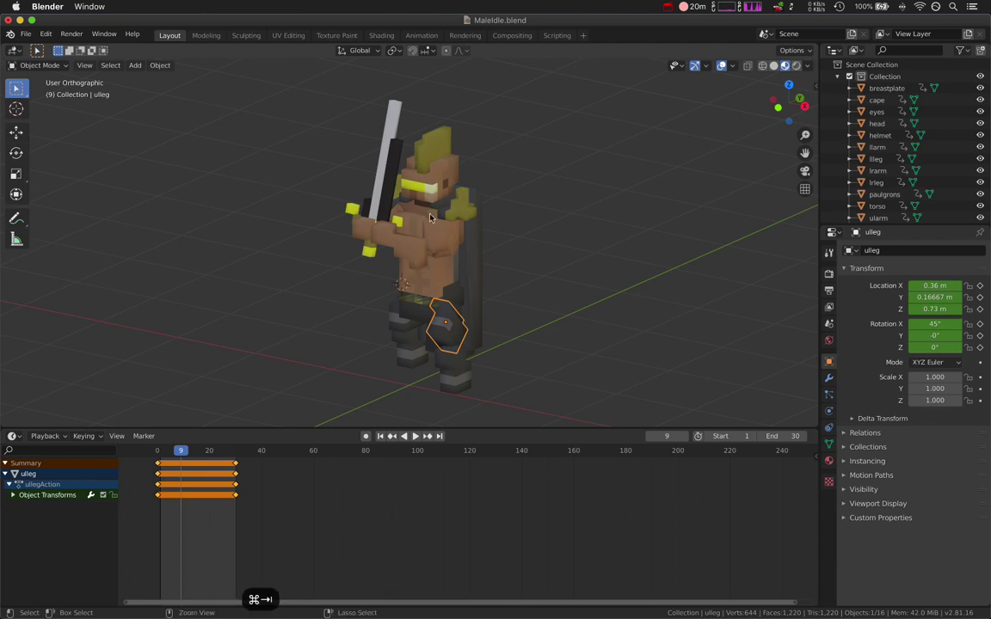
Step: Switch to MagicaVoxel and open the MaleIdleA0 model to examine its pose at an angle
left_click(298, 312)
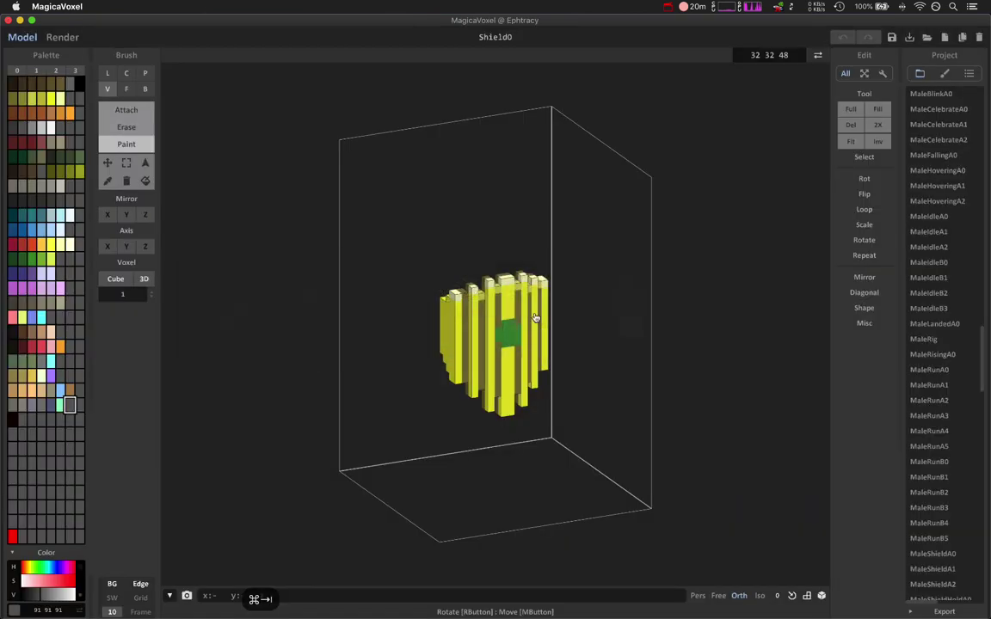
scroll(946, 258, "up", 1)
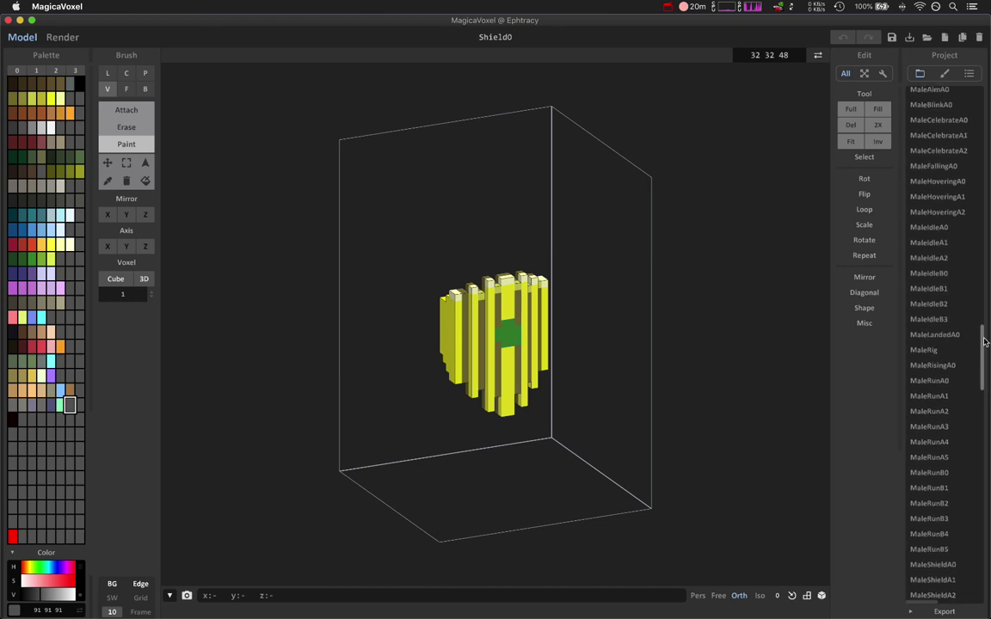
left_click(935, 227)
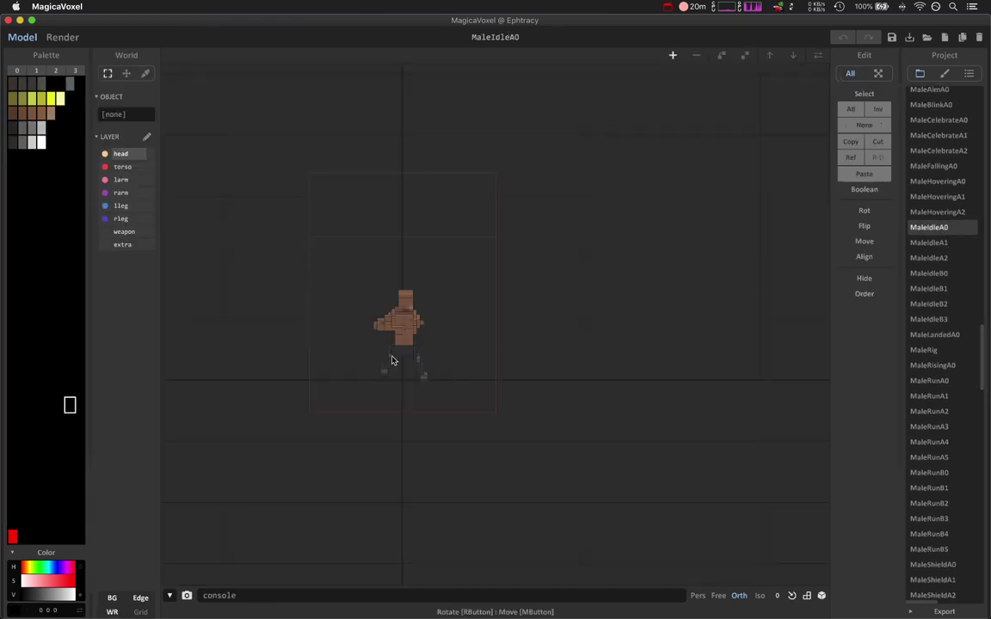
key("8")
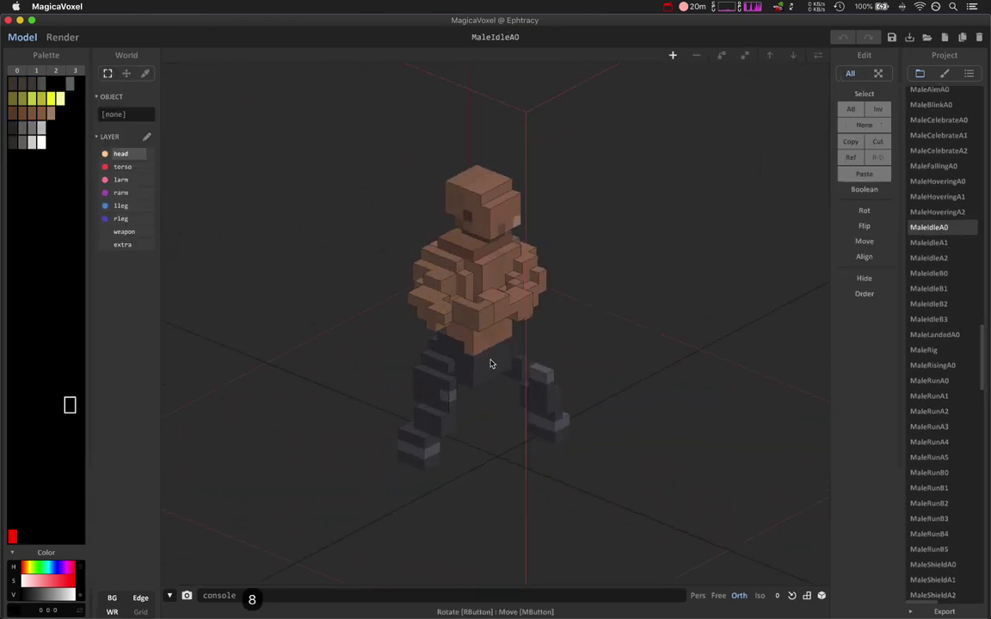
right_click_drag(490, 364, 468, 345)
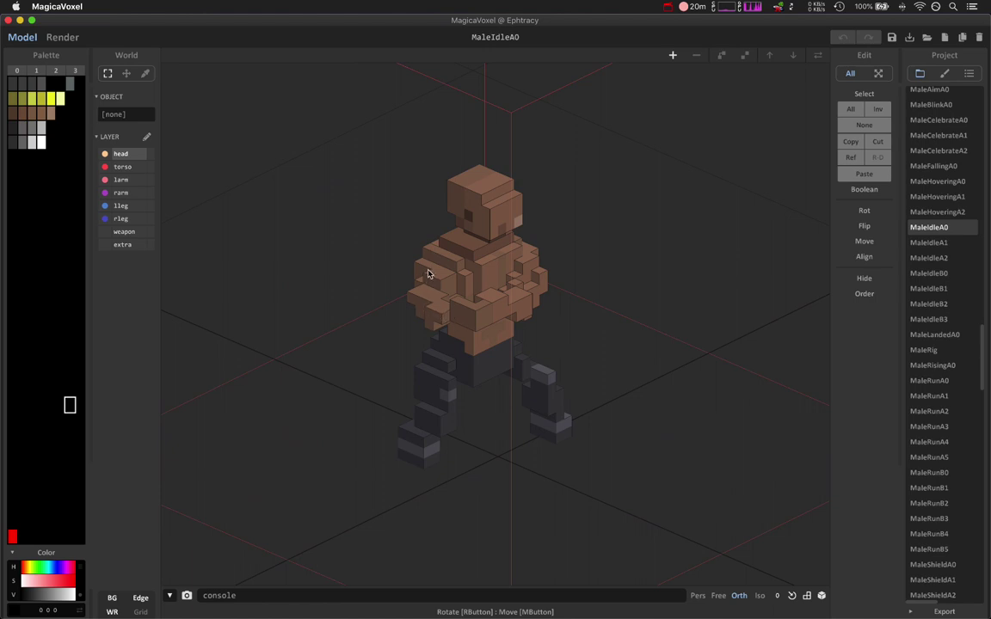
Step: Return to Blender and advance the MaleIdle animation to frame 17
key("super+Tab")
key("super+Tab")
key("super+shift+Tab")
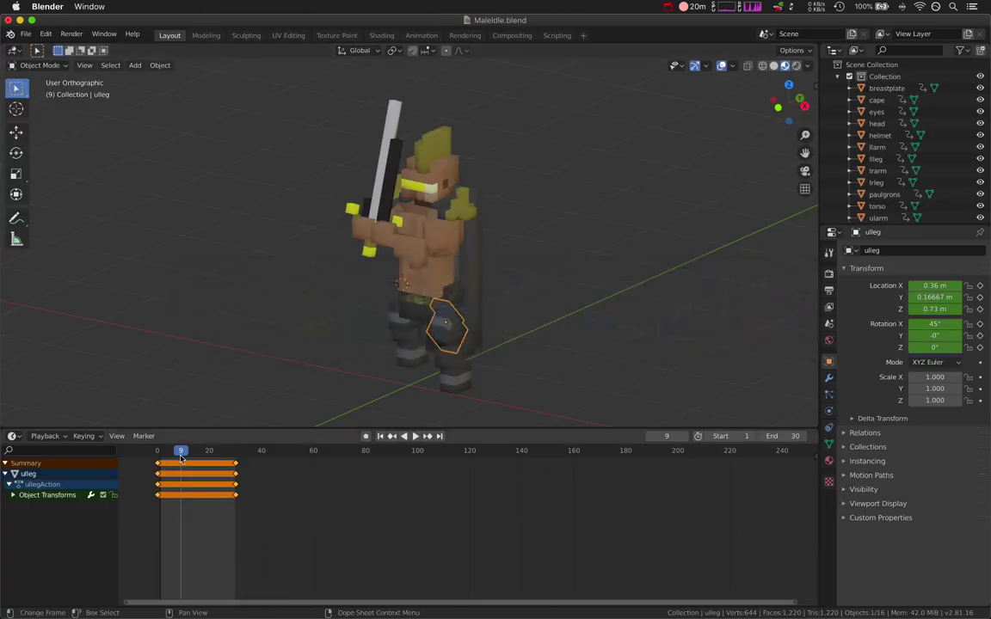
key("space")
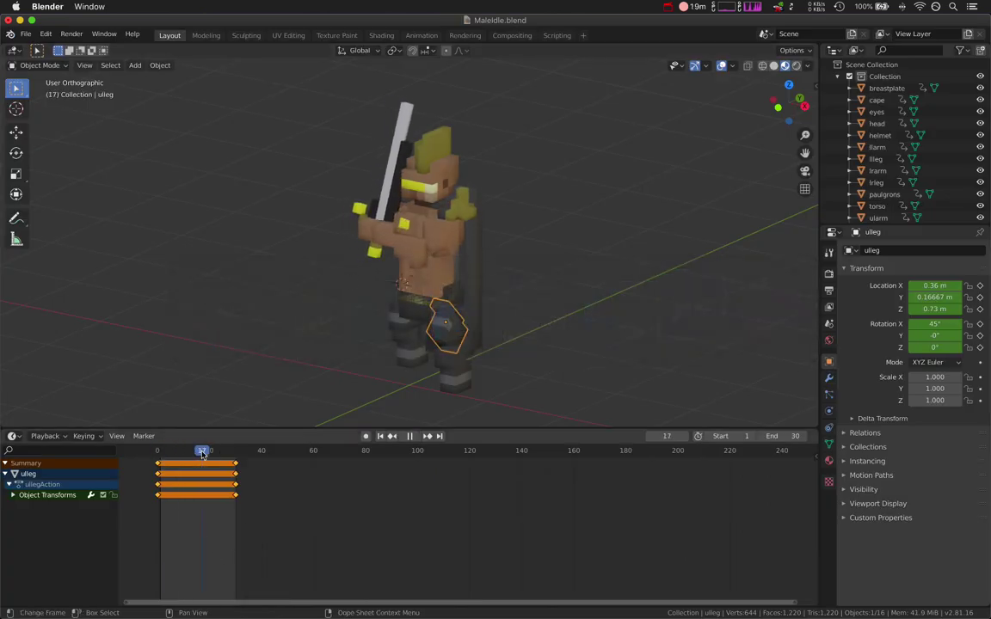
Step: Go back to MagicaVoxel and open the Cape0 model from the project to examine it at an angle
key("super+Tab")
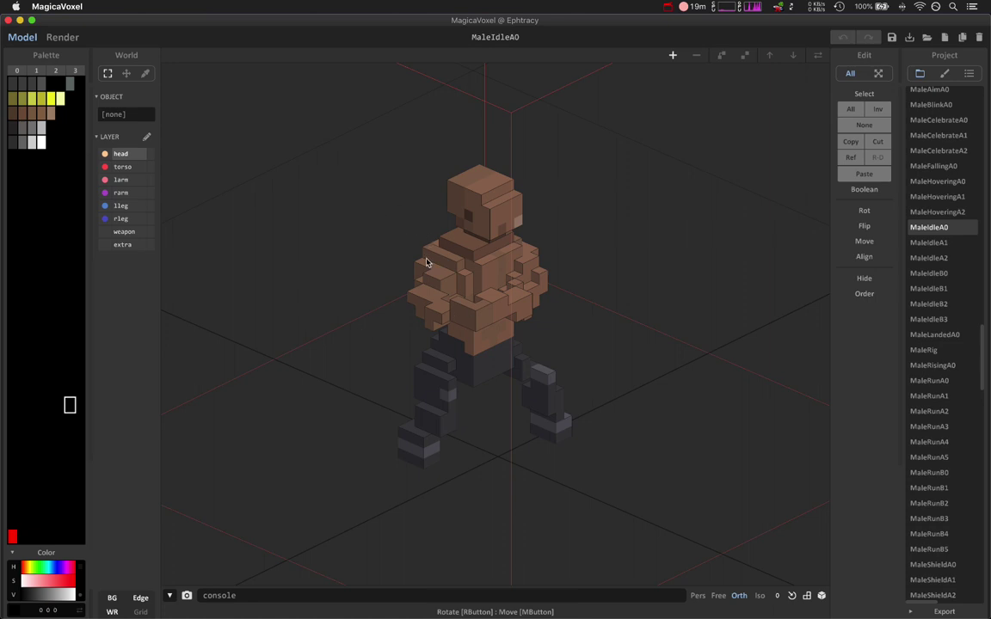
left_click_drag(988, 345, 979, 129)
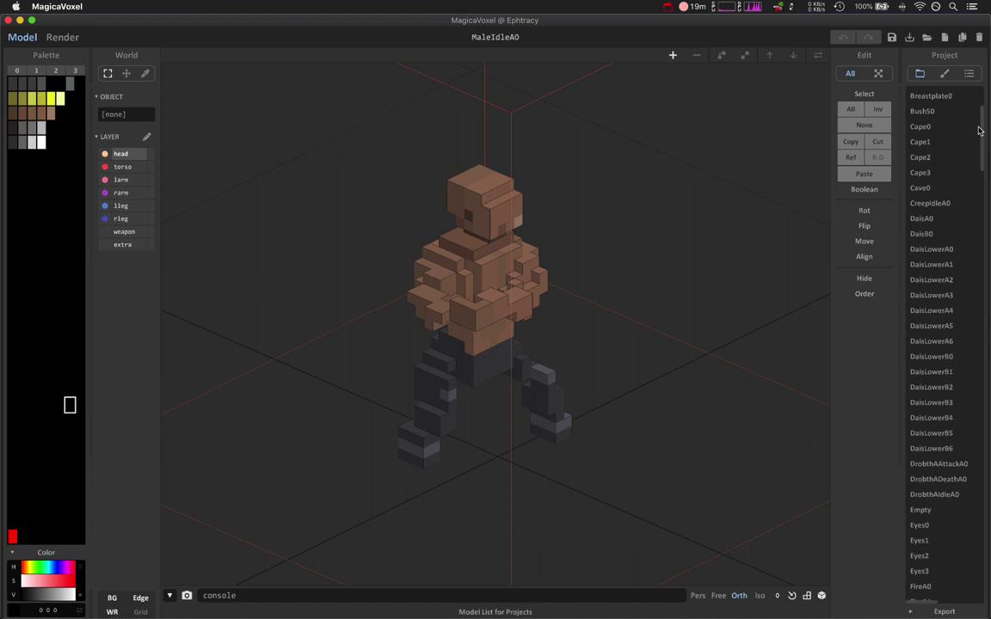
left_click(922, 126)
right_click_drag(537, 348, 599, 364)
Step: Switch to Blender, play the MaleIdle animation, stop it at frame 15 and view the character from its other side
key("super+Tab")
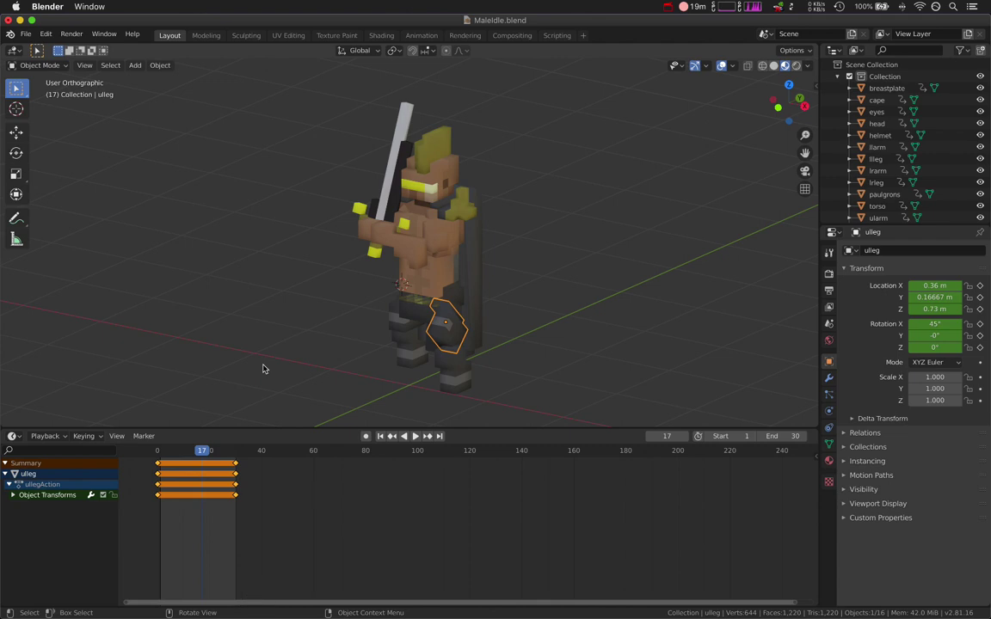
key("space")
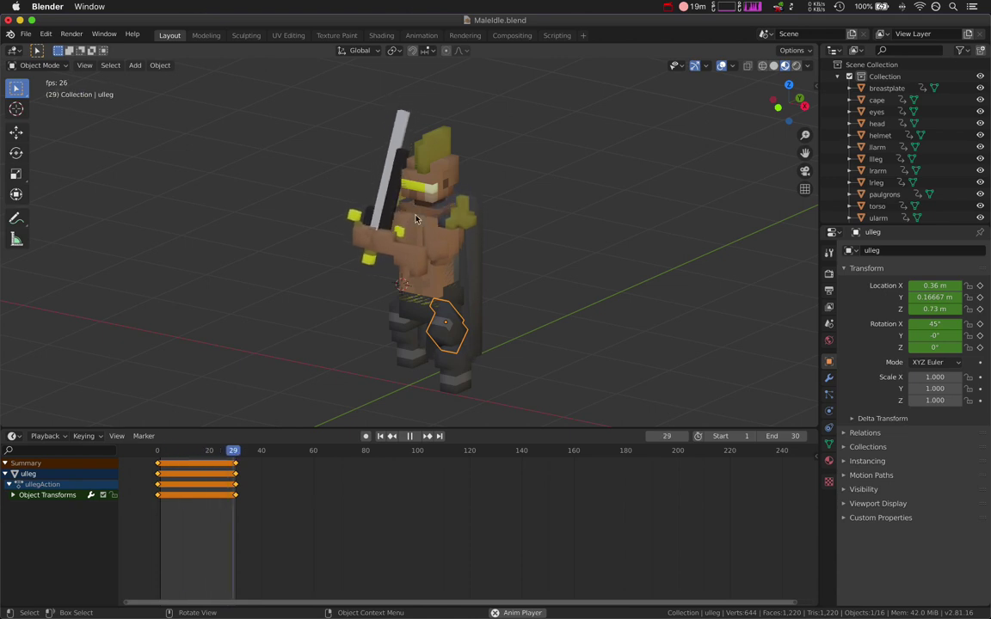
key("space")
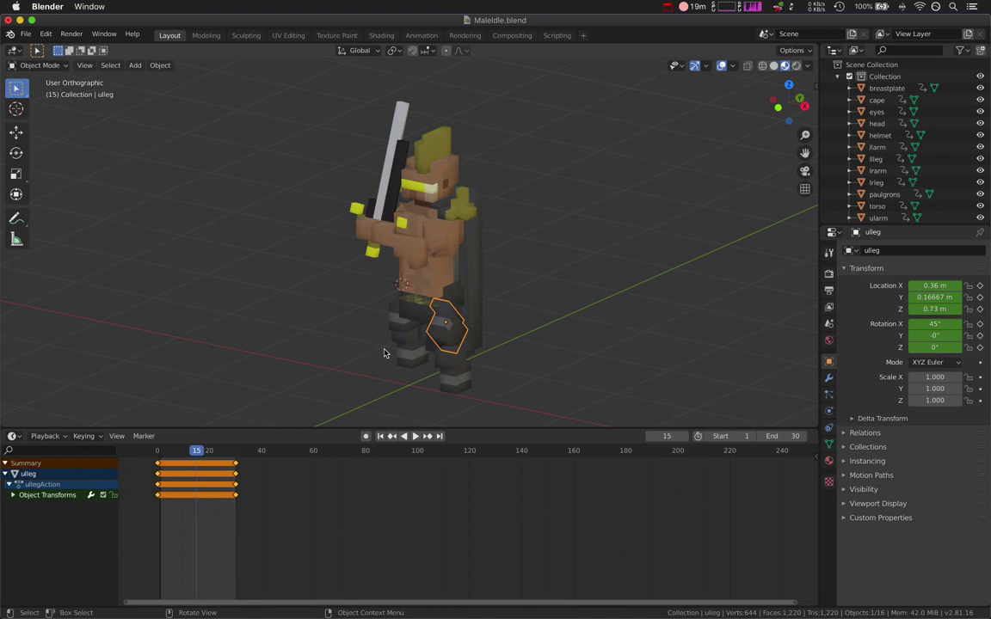
middle_click_drag(436, 257, 593, 259)
Step: Try to open the recent file Male.blend, discarding the changes to MaleIdle
key("super+Tab")
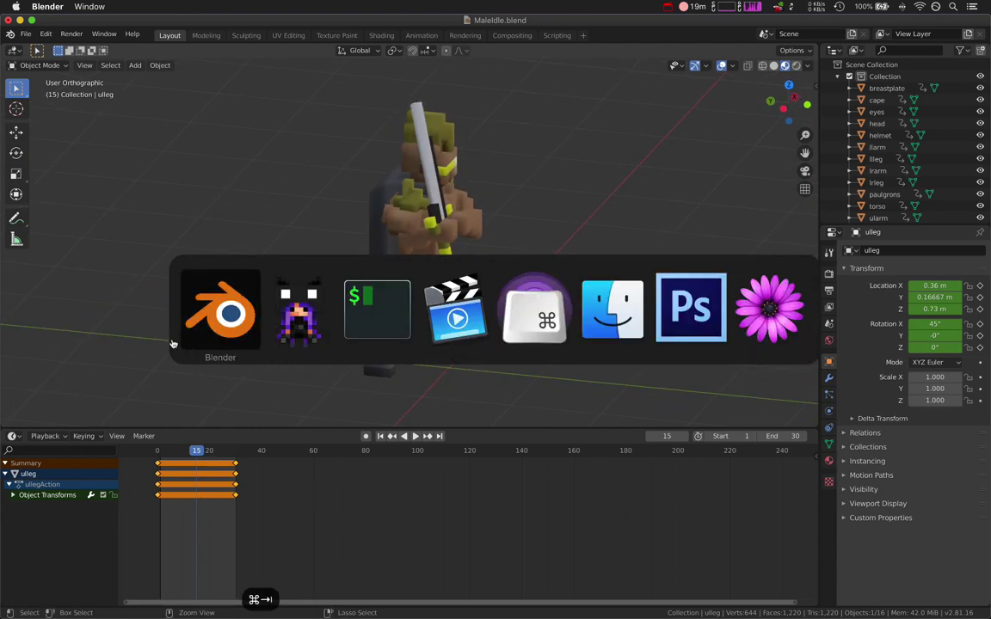
left_click(26, 39)
mouse_move(104, 69)
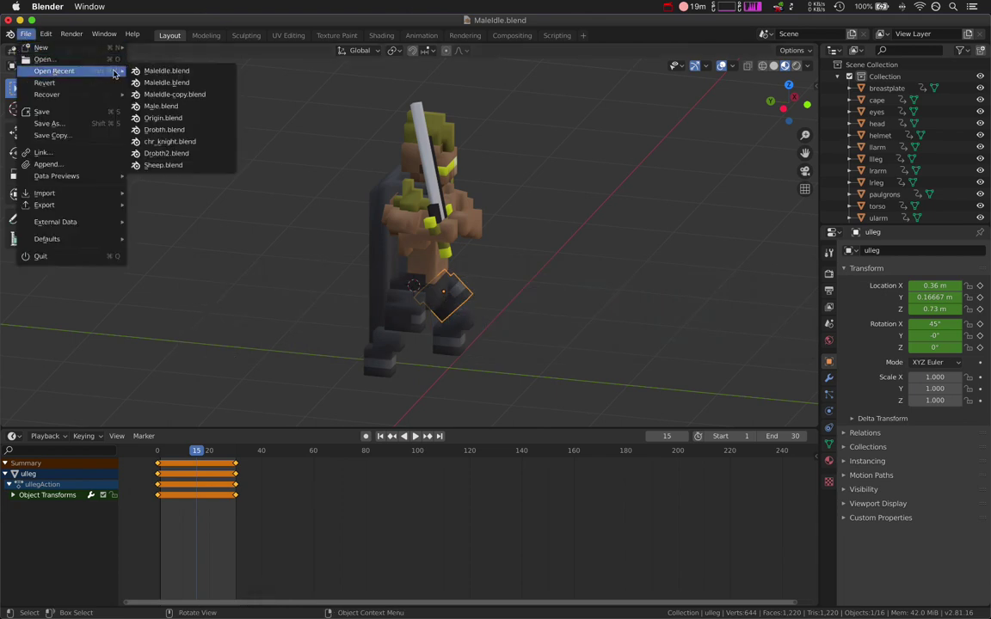
left_click(153, 106)
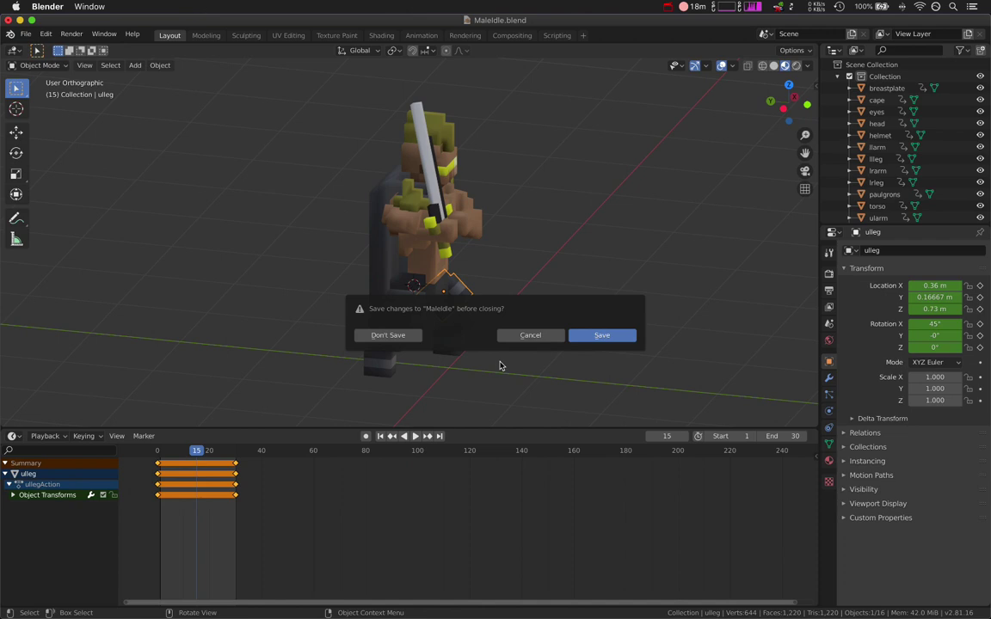
left_click(410, 339)
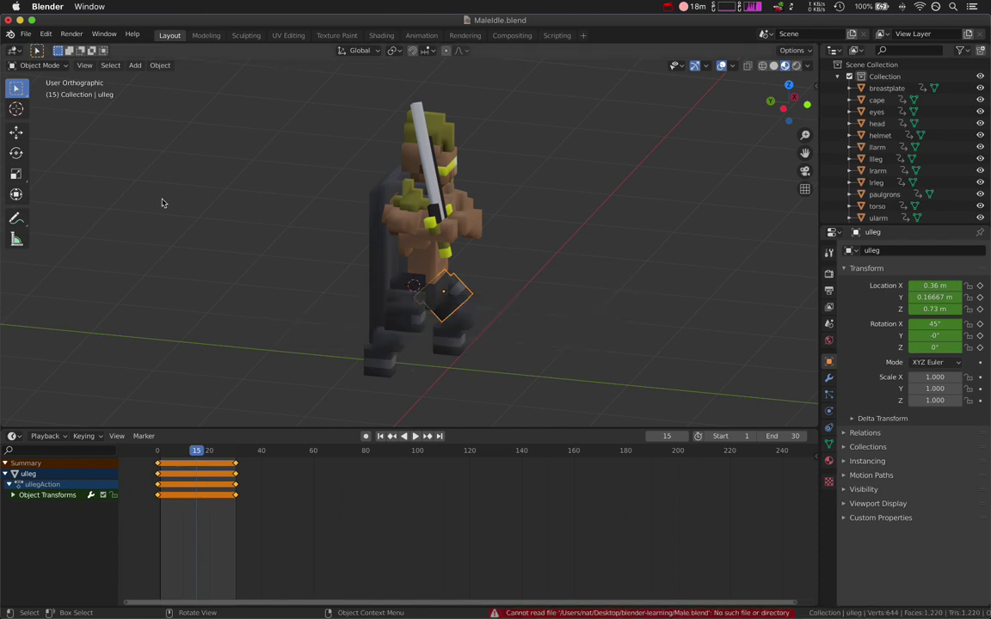
Step: Switch to MagicaVoxel and open the MaleRig model to examine the fully equipped character from the side
key("super+Tab")
key("Tab")
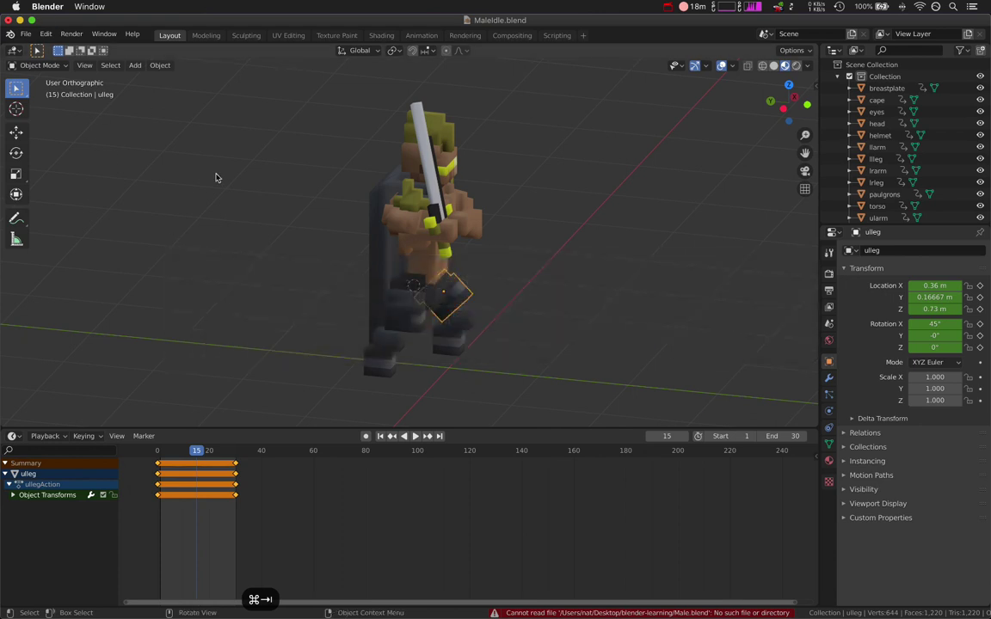
key("super+Tab")
left_click(327, 330)
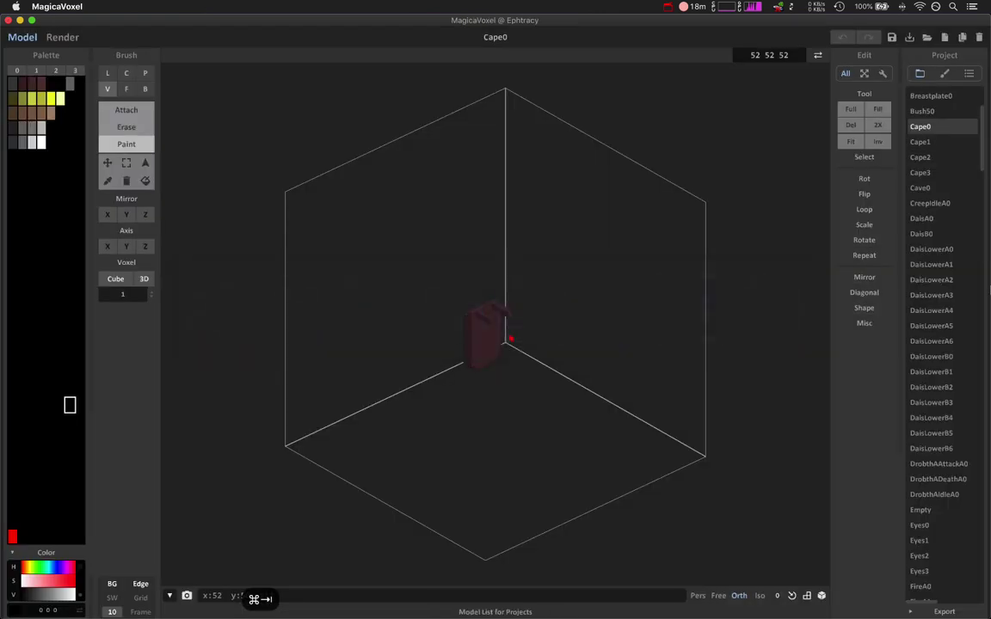
scroll(984, 284, "down", 15)
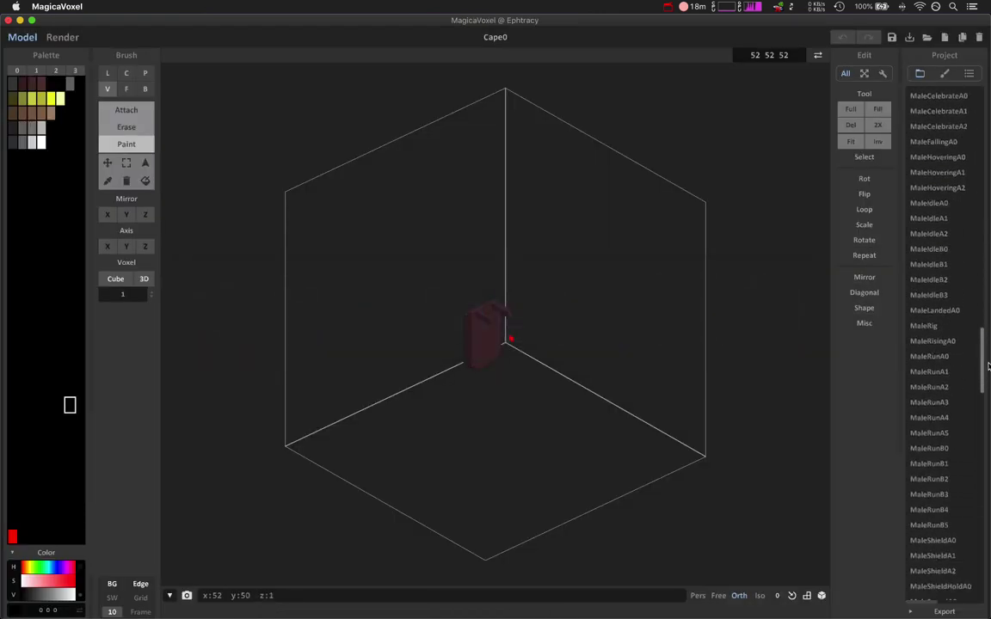
left_click(923, 326)
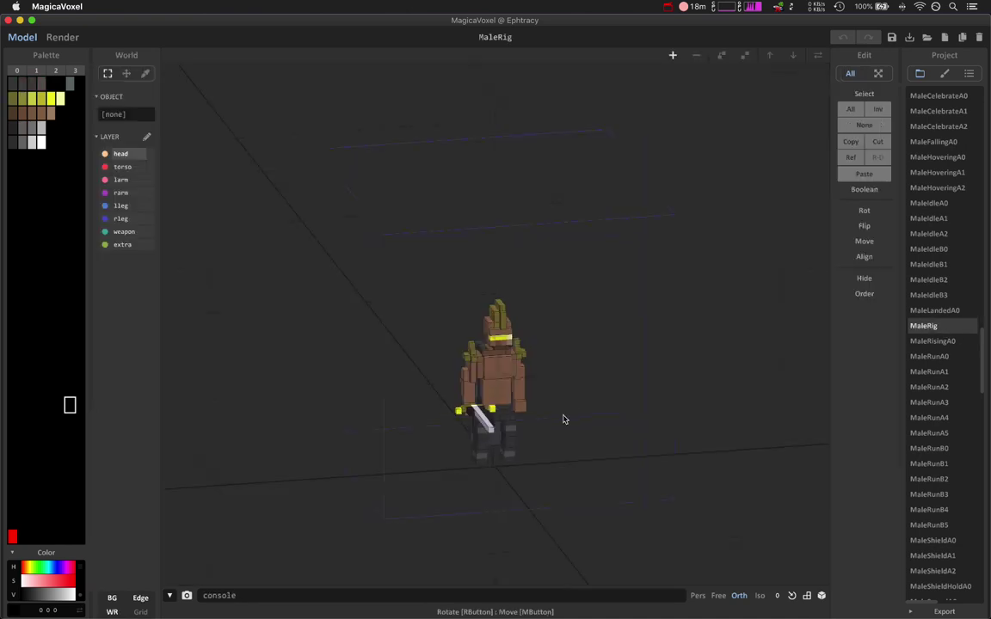
right_click_drag(613, 403, 635, 418)
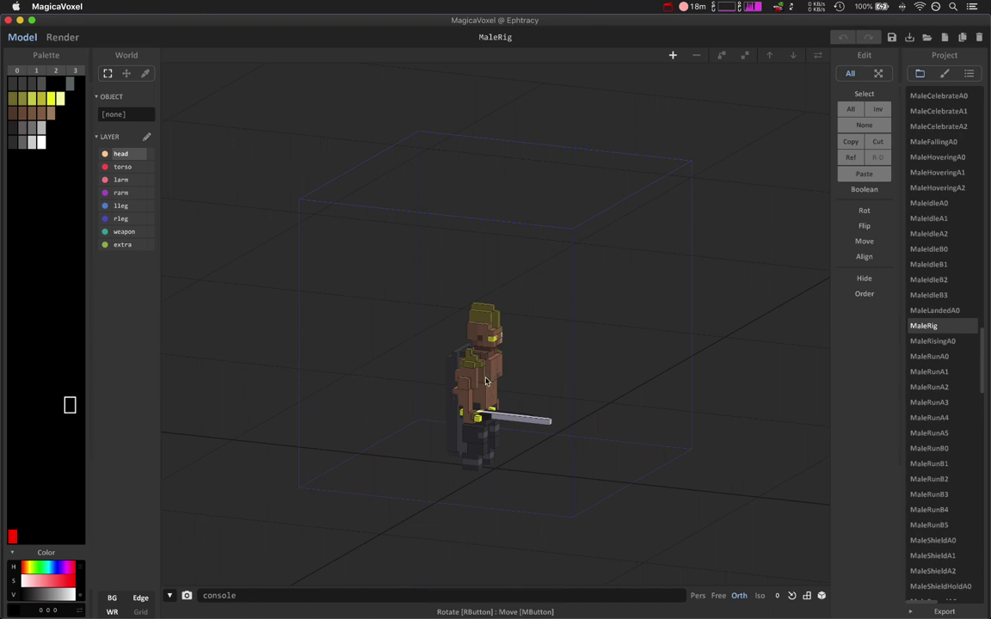
Step: Return to Blender and examine the posed MaleIdle character at frame 15 from both sides
key("super+Tab")
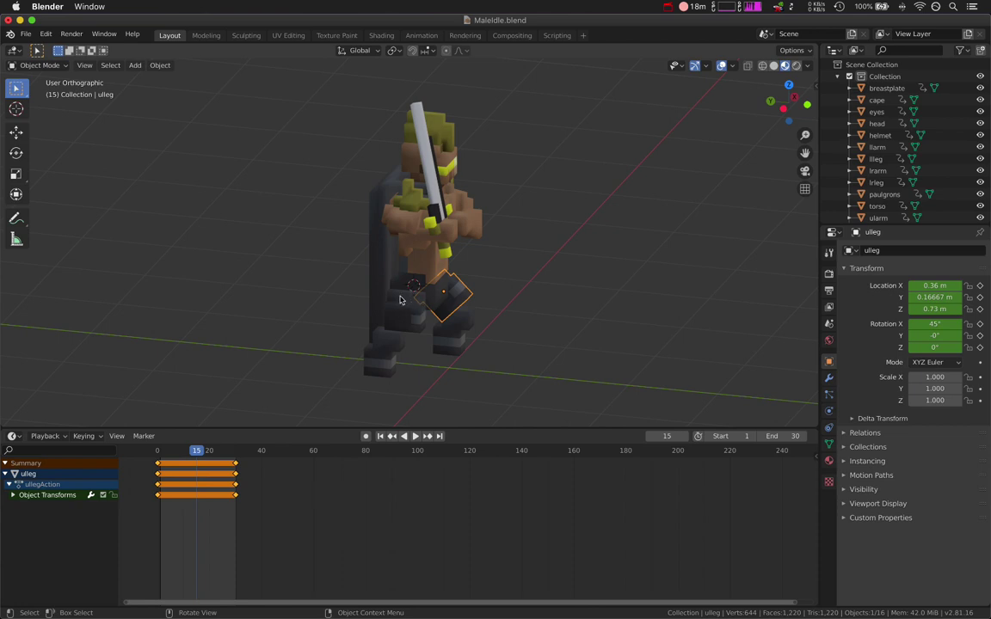
middle_click_drag(417, 319, 263, 307)
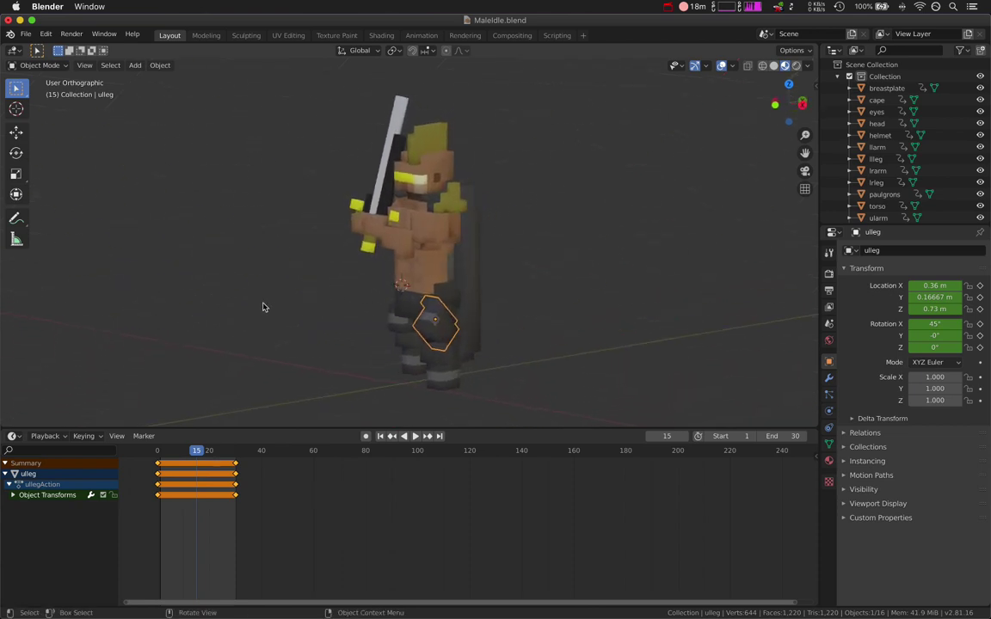
middle_click_drag(407, 319, 534, 340)
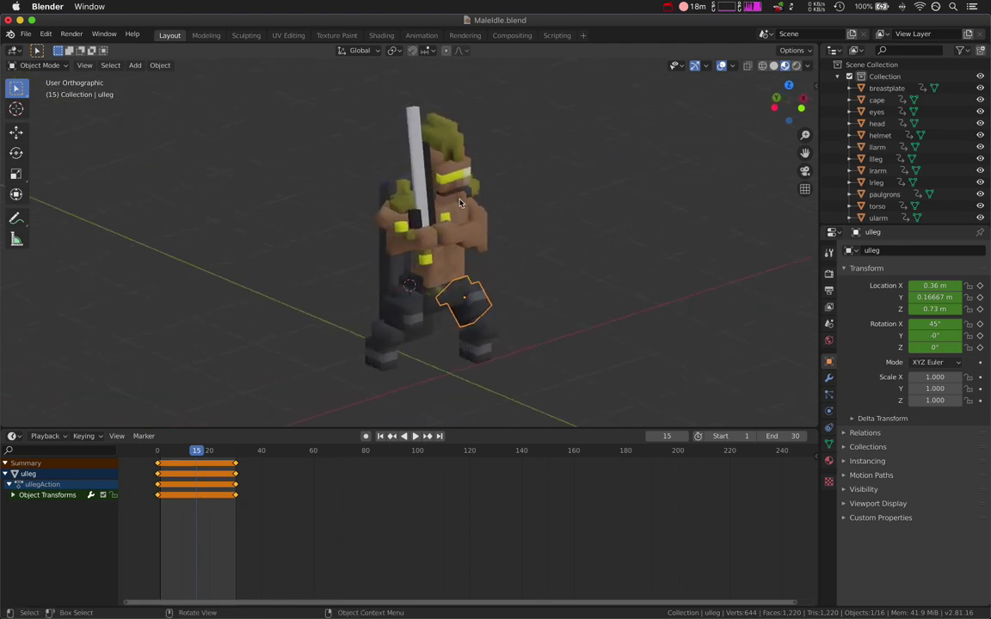
Step: Switch to iTerm and highlight the cape entries from MaleAimA0 to MaleHoveringA0 in Animations.txt
mouse_move(440, 248)
middle_mouse_down()
mouse_move(425, 248)
mouse_move(489, 214)
mouse_move(424, 195)
mouse_move(523, 227)
mouse_move(431, 243)
middle_mouse_up()
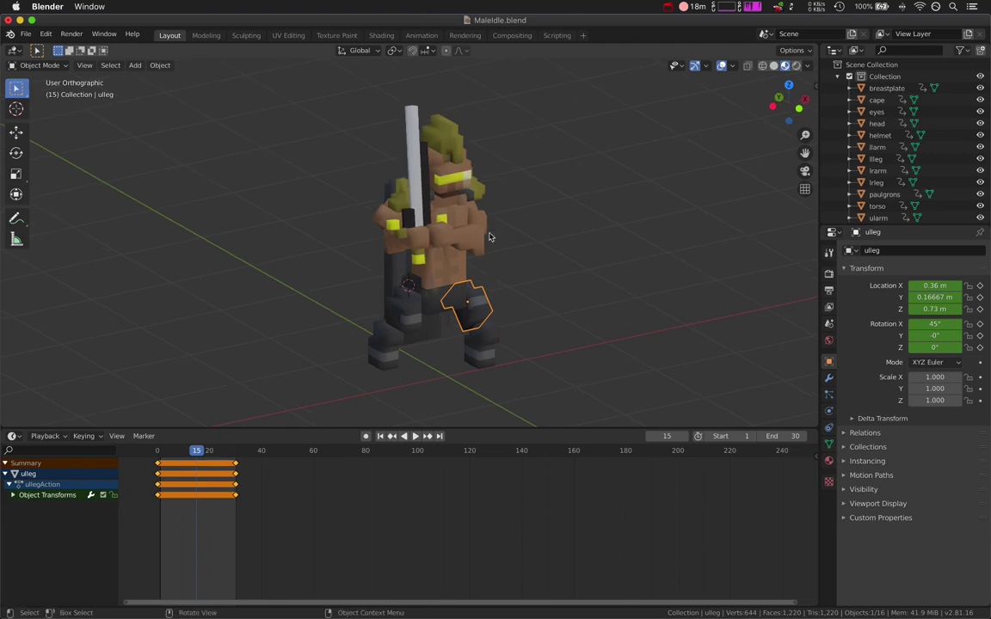
key("super+Tab")
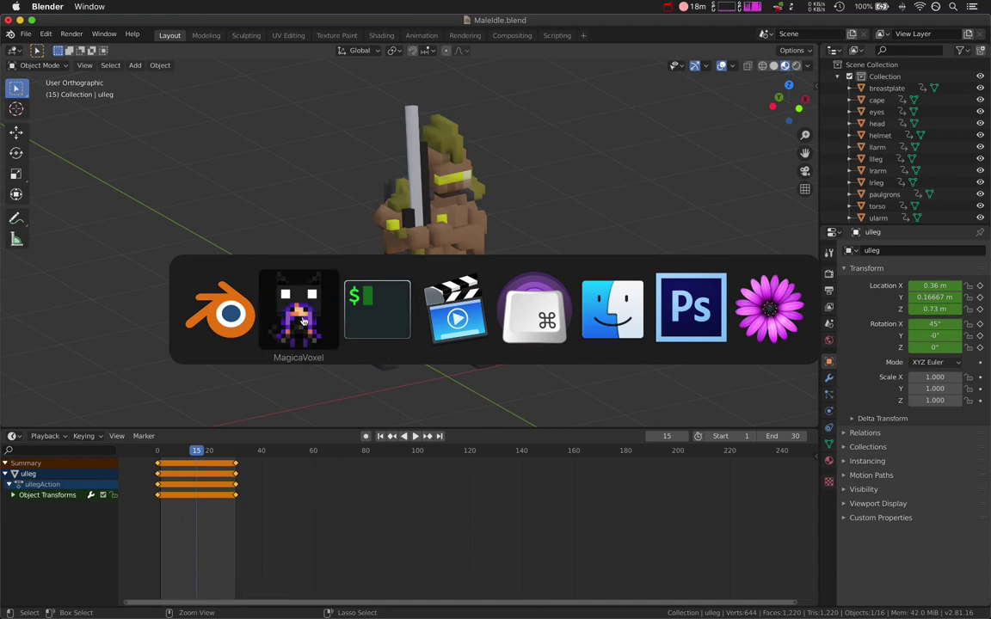
left_click(398, 298)
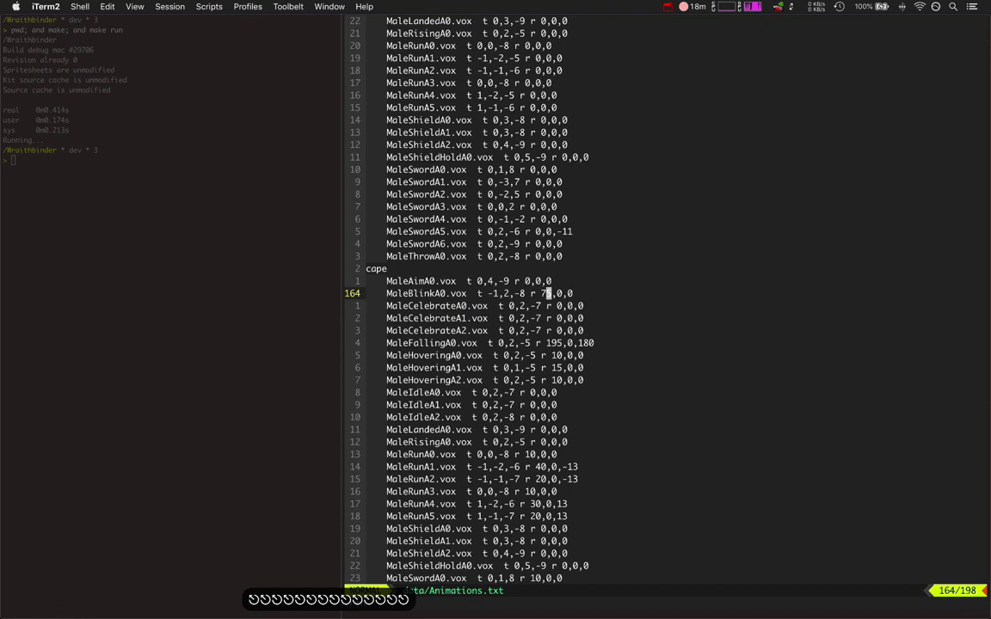
left_click_drag(388, 281, 548, 343)
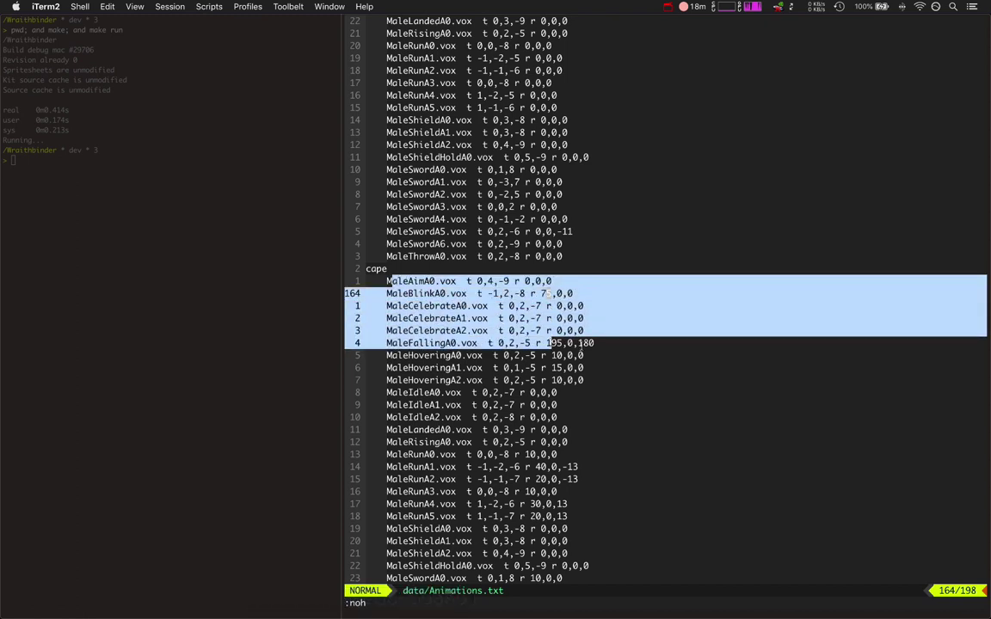
left_click(542, 269)
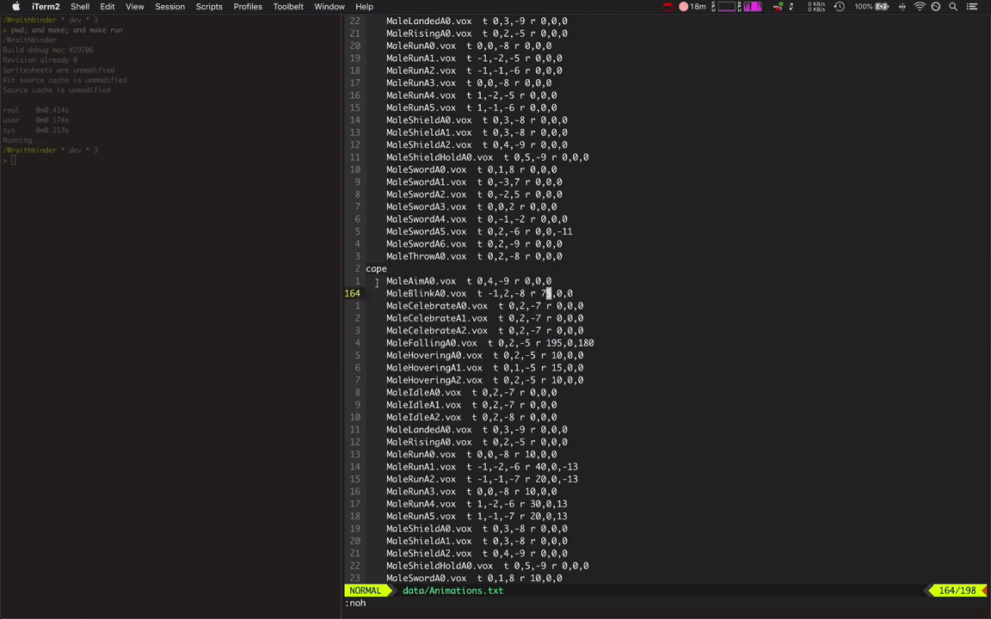
left_click_drag(425, 293, 606, 352)
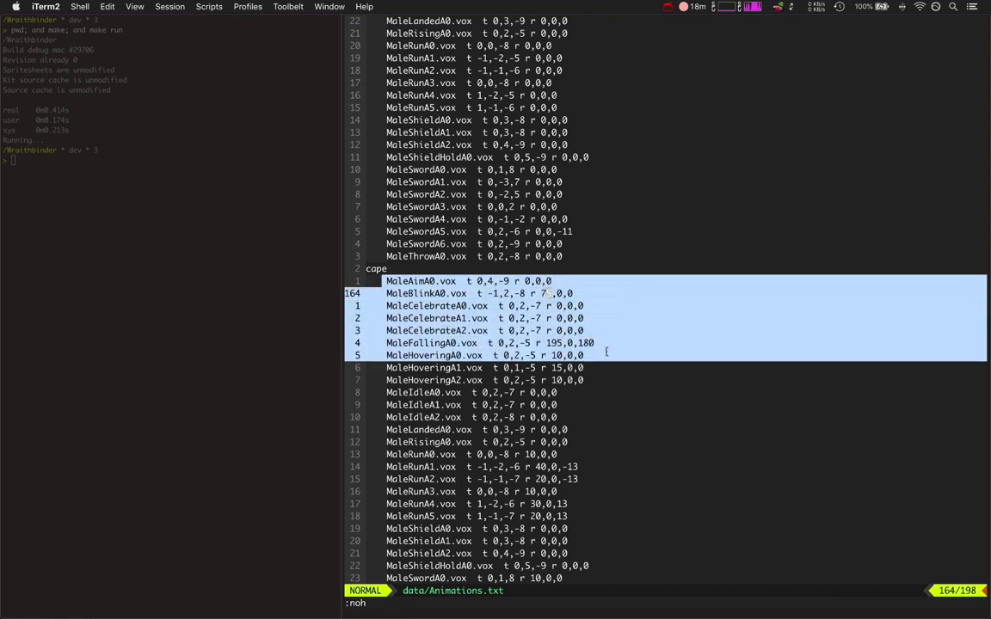
Step: Return to Blender and select the character's upper right arm to examine its pose at frame 15 from the side and front
key("super+Tab")
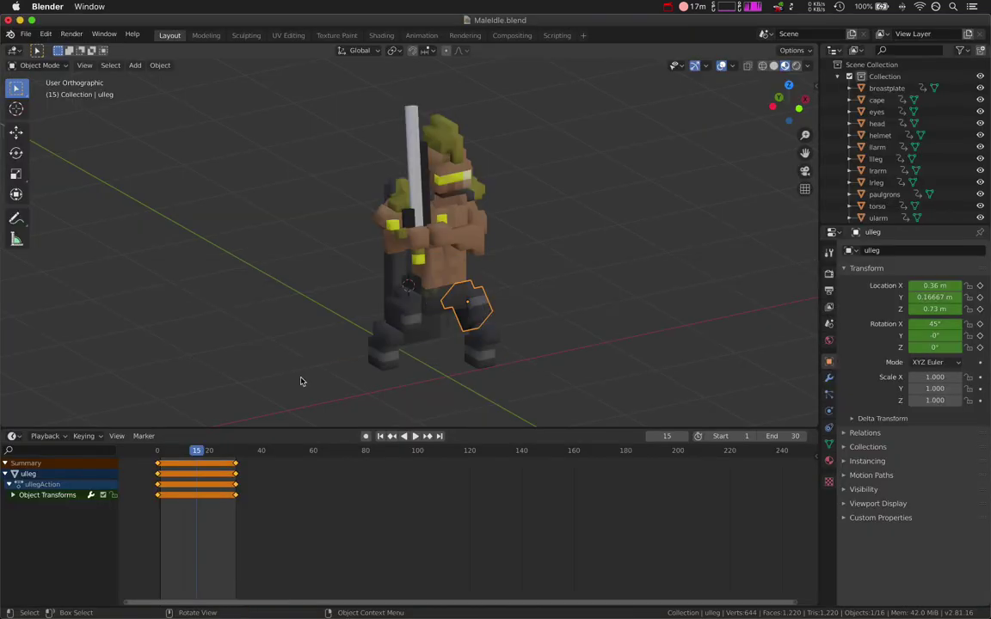
middle_click_drag(502, 315, 416, 299)
middle_click_drag(403, 297, 549, 283)
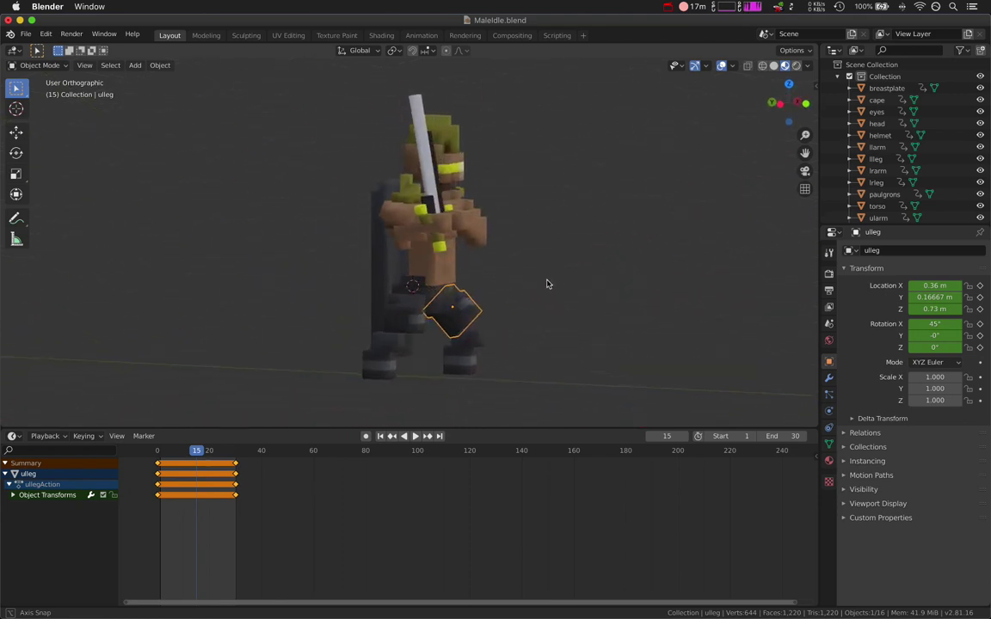
left_click(409, 216)
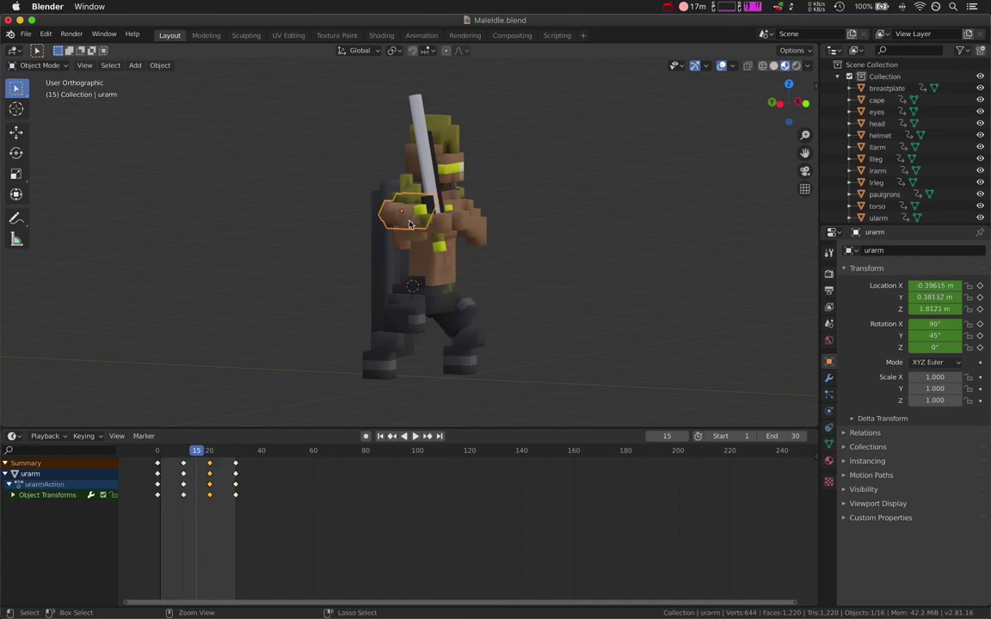
right_click(406, 217)
key("Escape")
middle_click_drag(361, 170, 320, 206)
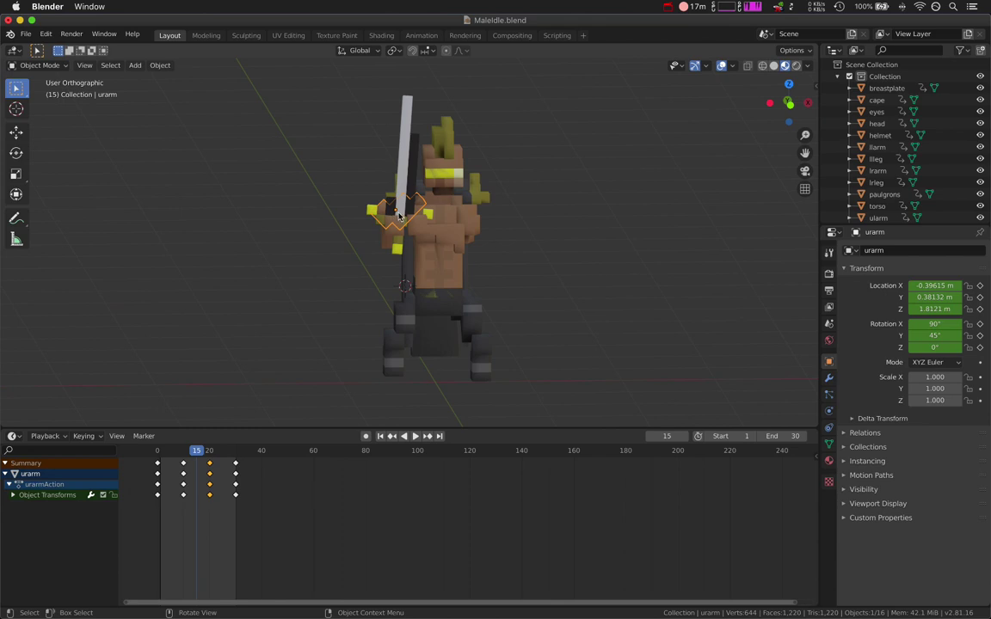
Step: Select the character's upper left arm and lower left arm to examine their poses from above and from the front
left_click(469, 218)
middle_click_drag(426, 206, 491, 332)
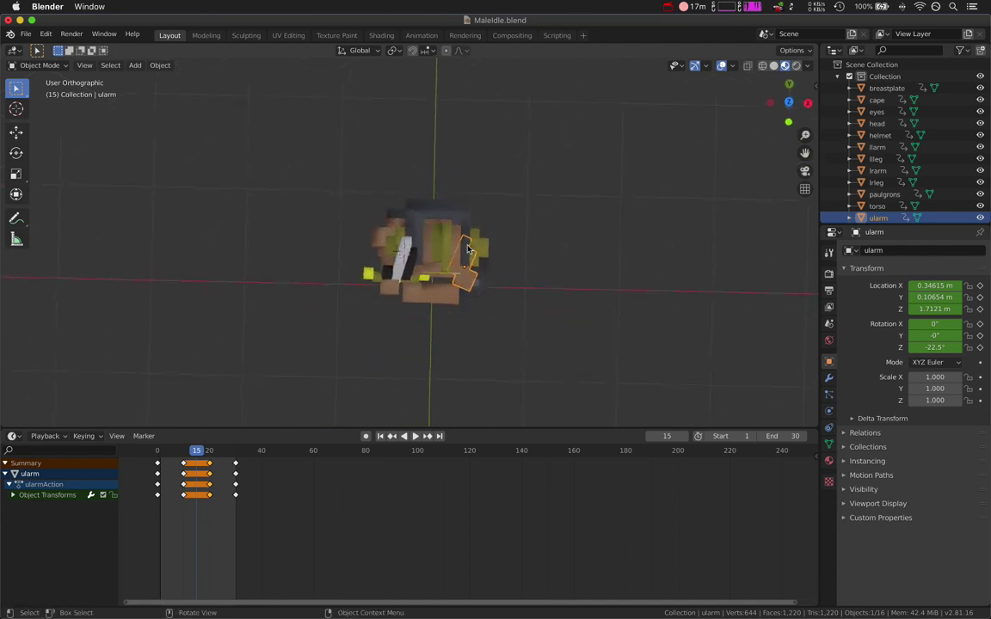
middle_click_drag(399, 270, 439, 277)
left_click(436, 281)
Step: Switch to MagicaVoxel and open the MaleIdleA0 model to examine the character's folded arms up close
key("super+Tab")
key("super+Tab")
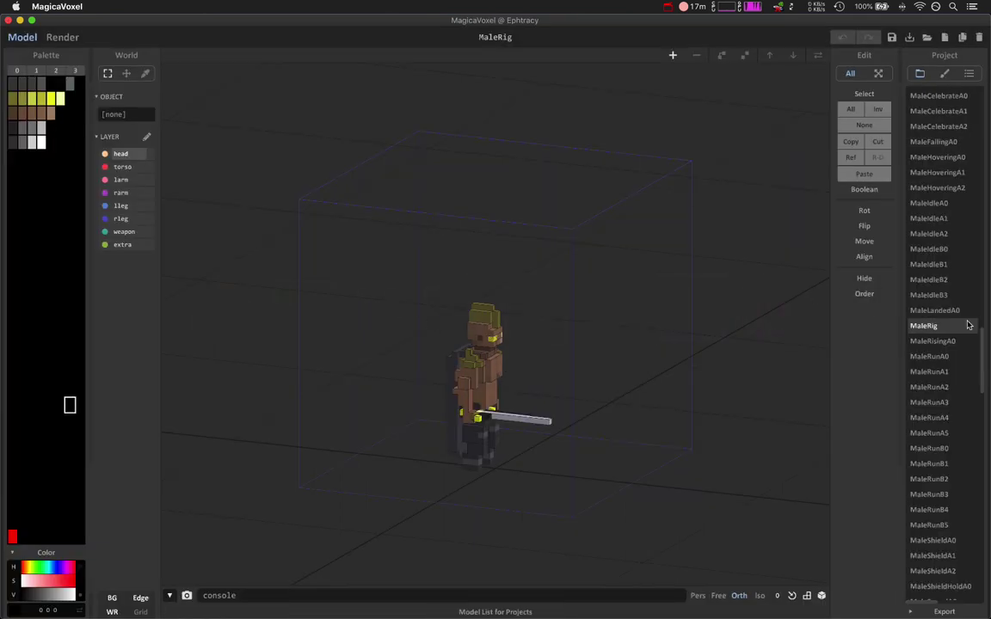
scroll(984, 357, "up", 1)
left_click_drag(984, 357, 978, 327)
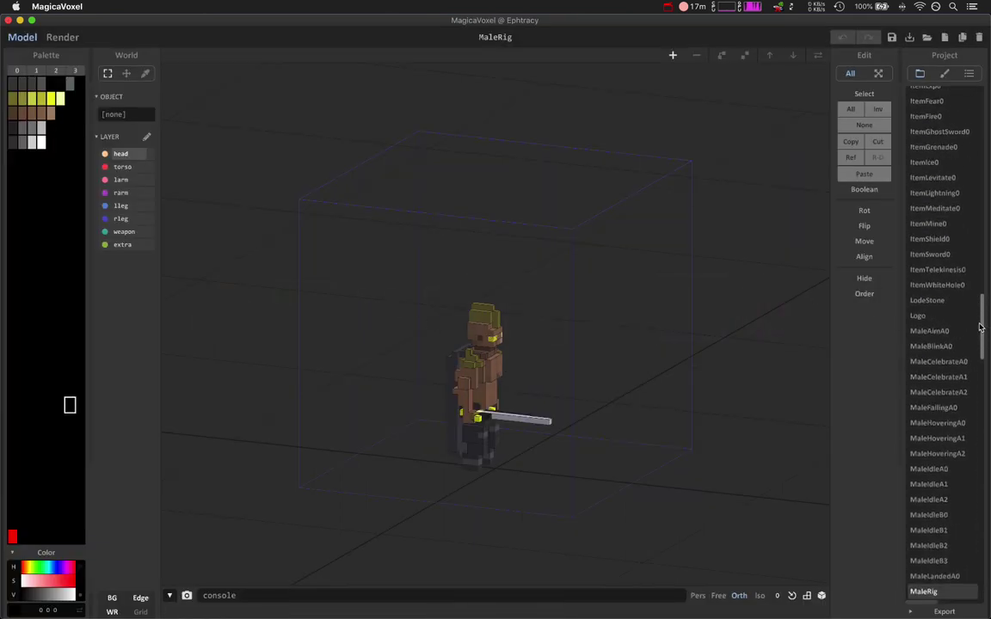
scroll(943, 405, "down", 3)
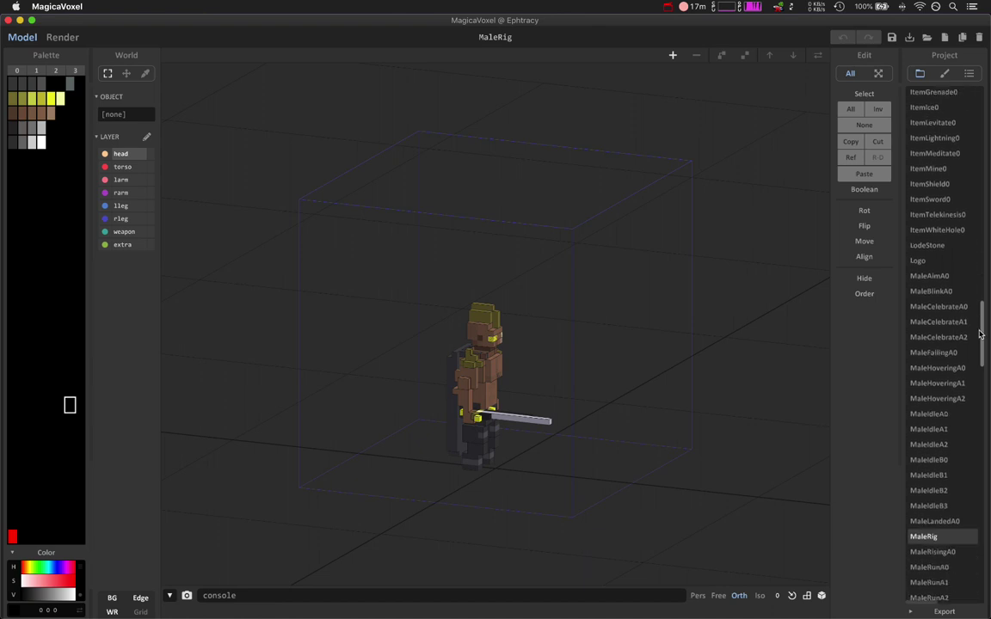
left_click(928, 414)
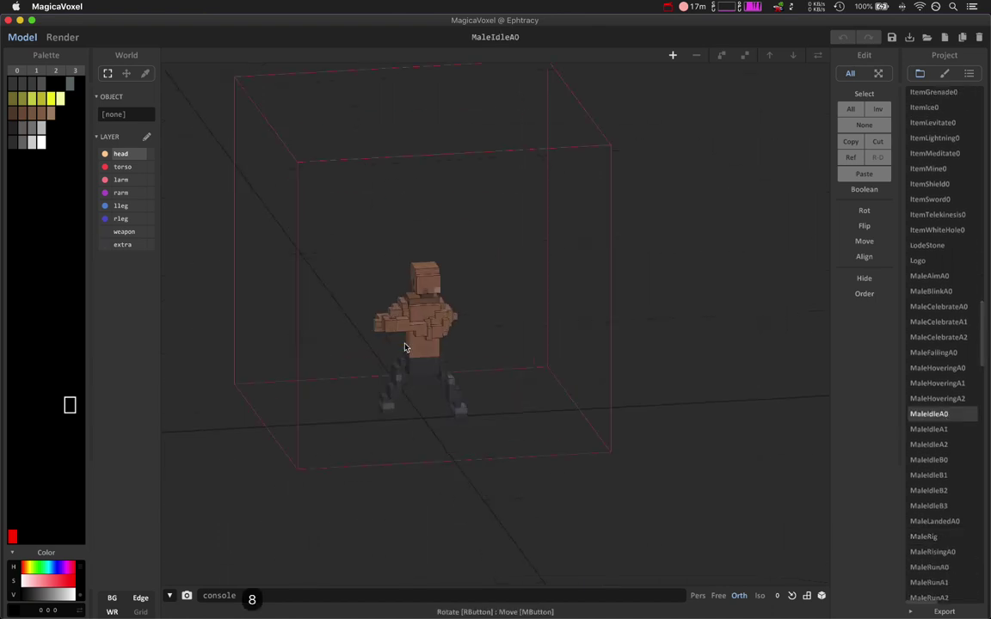
scroll(404, 347, "up", 5)
right_click_drag(464, 327, 506, 325)
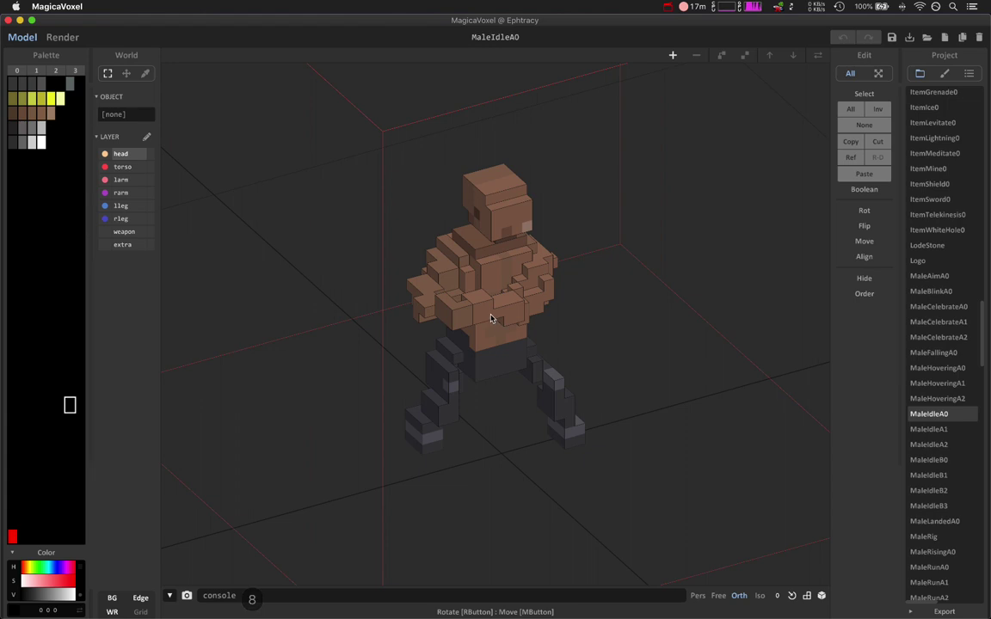
Step: Open the folded arm of MaleIdleA0 for voxel editing, try erasing part of the forearm and undo the erasure
left_click(491, 319)
key("Tab")
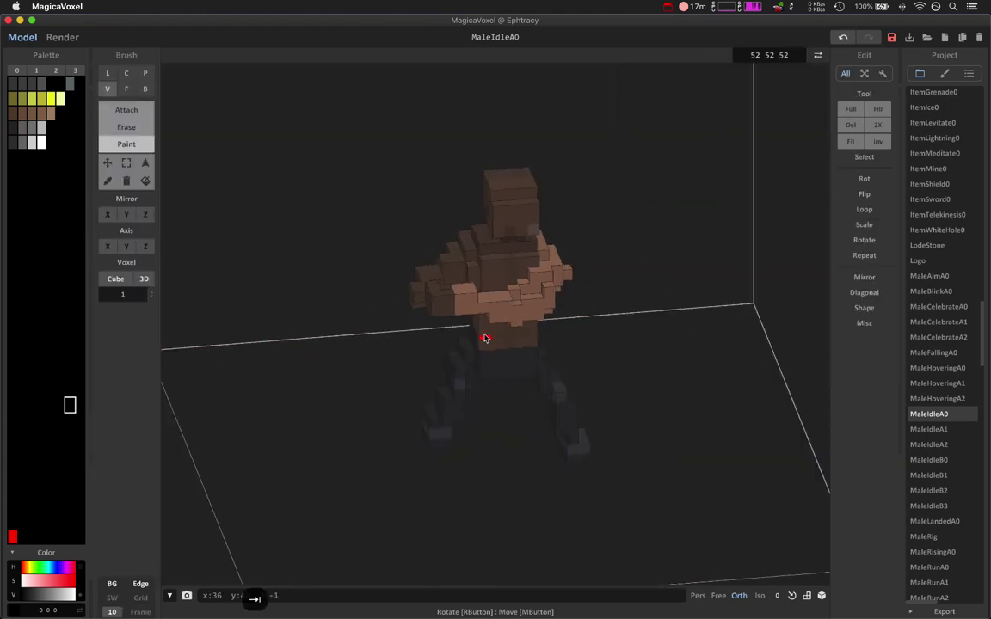
right_click_drag(484, 338, 441, 338)
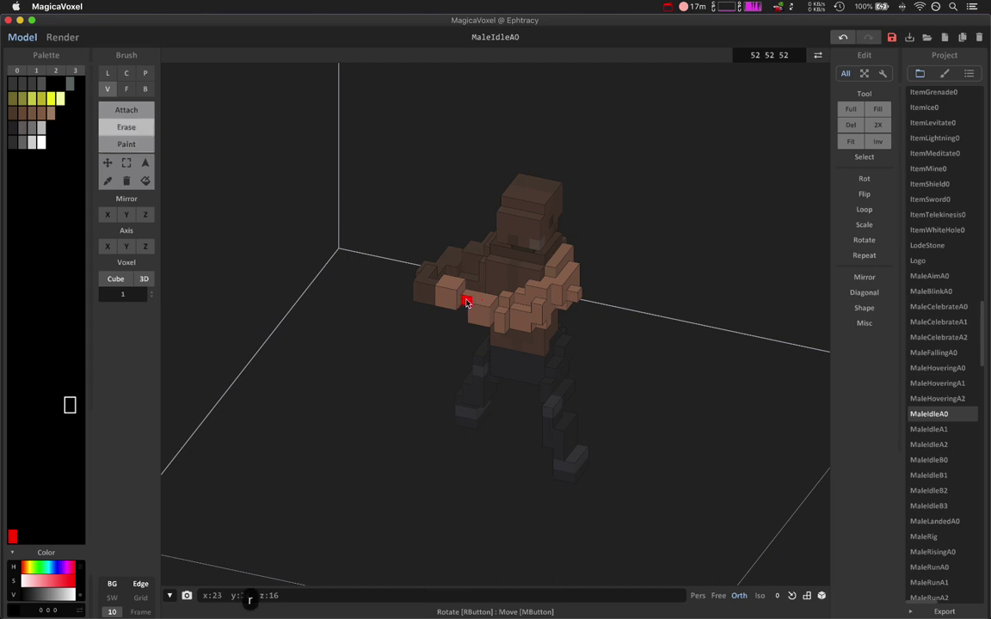
key("r")
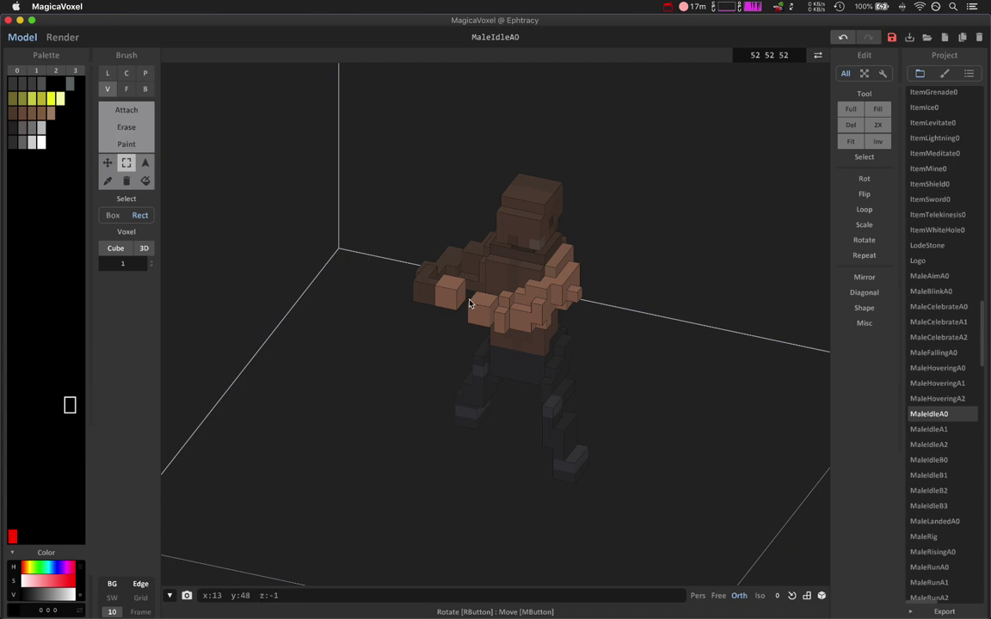
key("super+z")
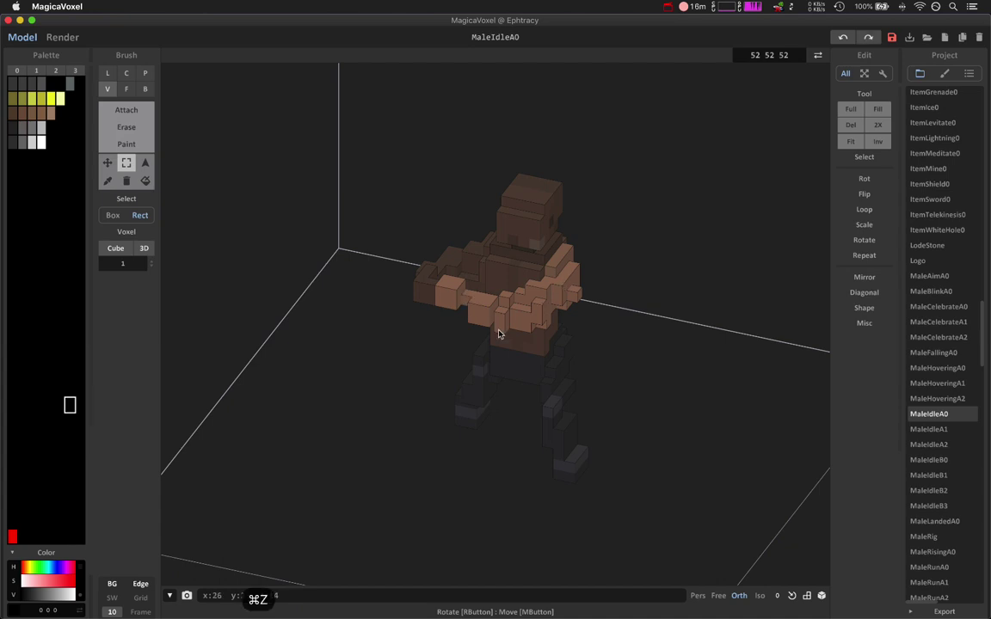
key("super+z")
Step: Examine the voxel shape of MaleIdleA0's folded arm from above and from the front
right_click_drag(497, 332, 549, 353)
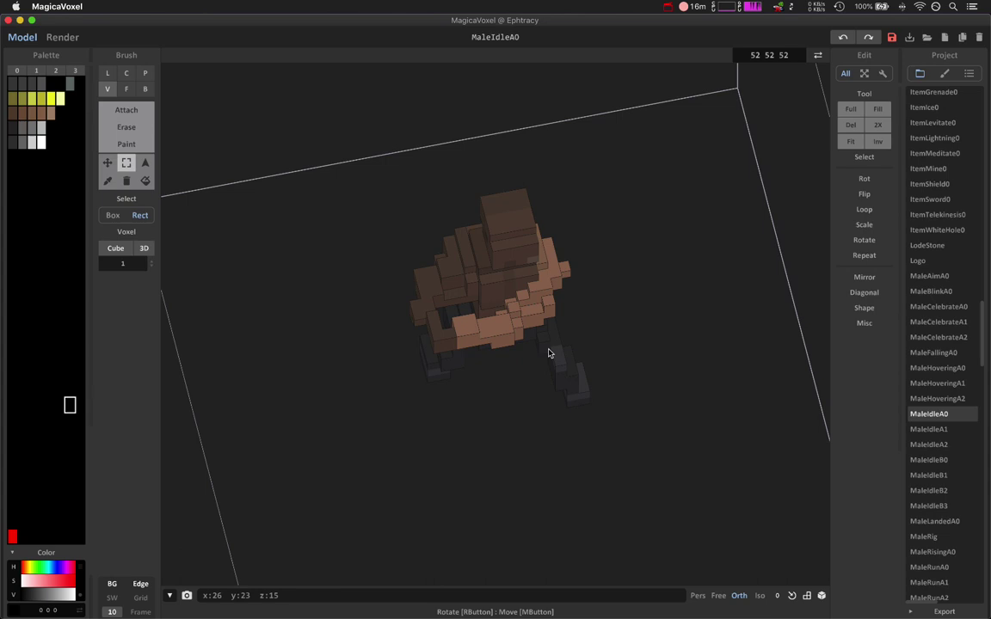
right_click_drag(548, 353, 516, 339)
right_click_drag(422, 326, 489, 260)
Step: Switch to Blender, deselect everything and examine the MaleIdle pose, comparing it with the MaleIdleA0 arm voxels in MagicaVoxel
key("super+Tab")
key("super+Tab")
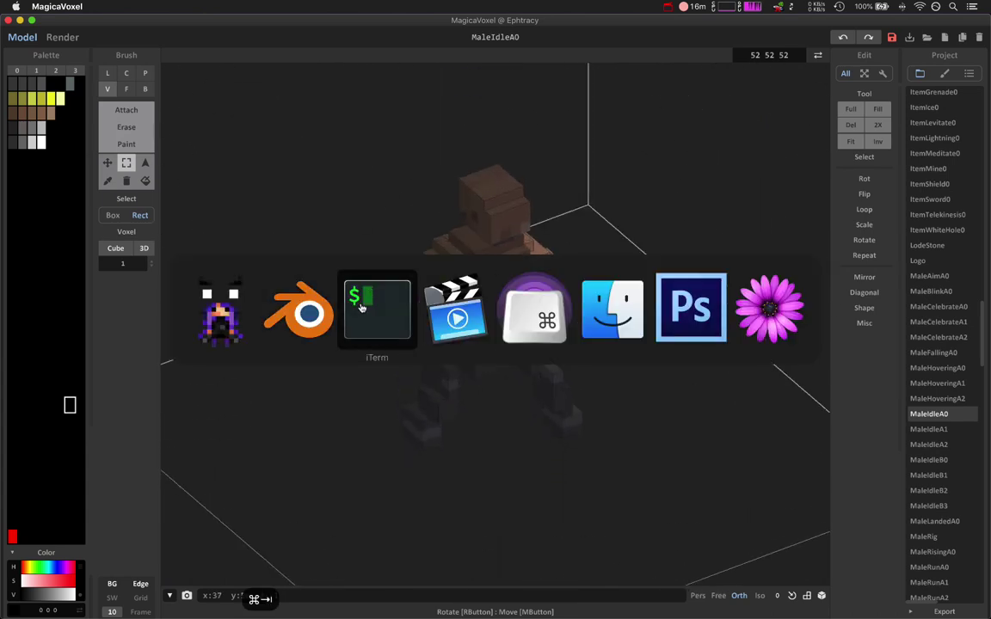
key("super+shift+Tab")
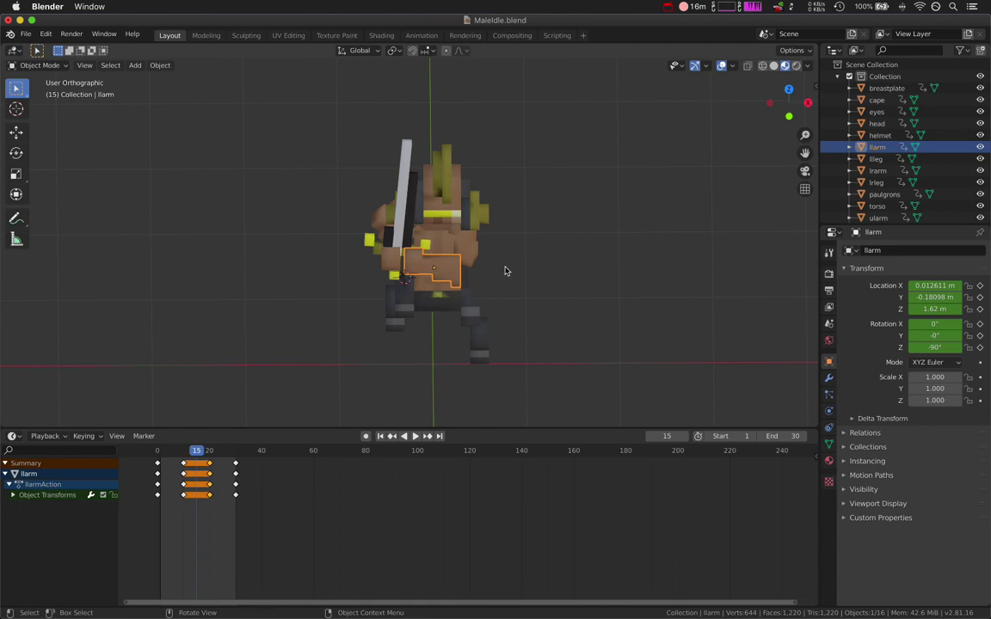
key("alt+a")
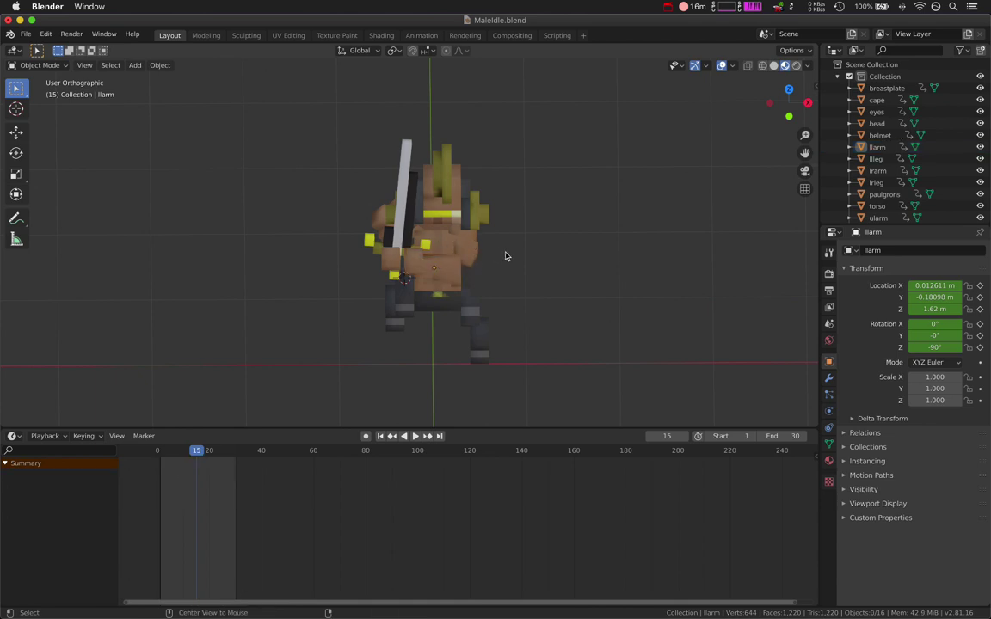
middle_click_drag(506, 254, 461, 206)
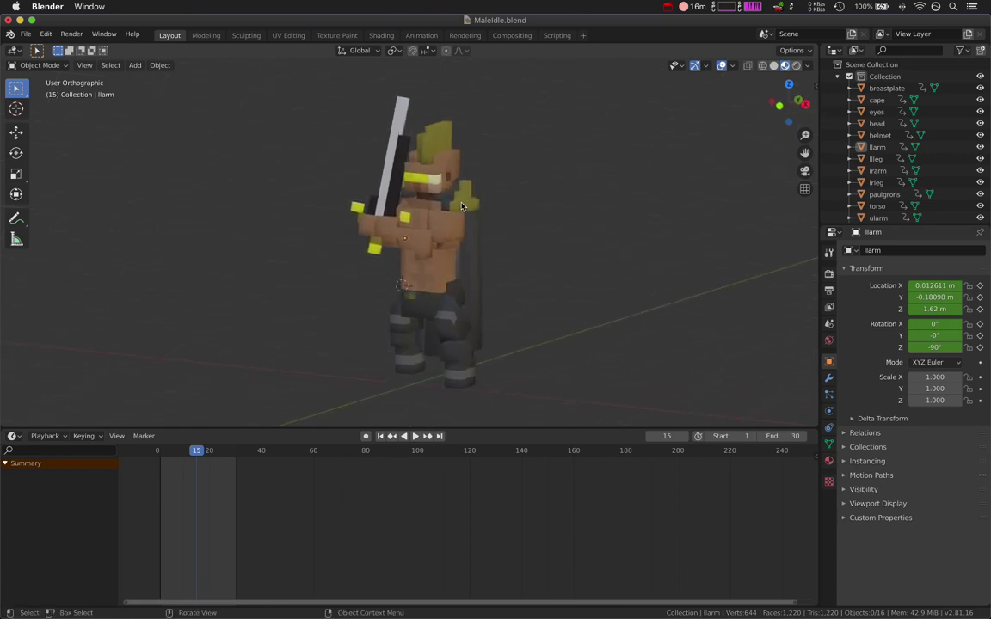
middle_click_drag(506, 241, 549, 243)
key("super+Tab")
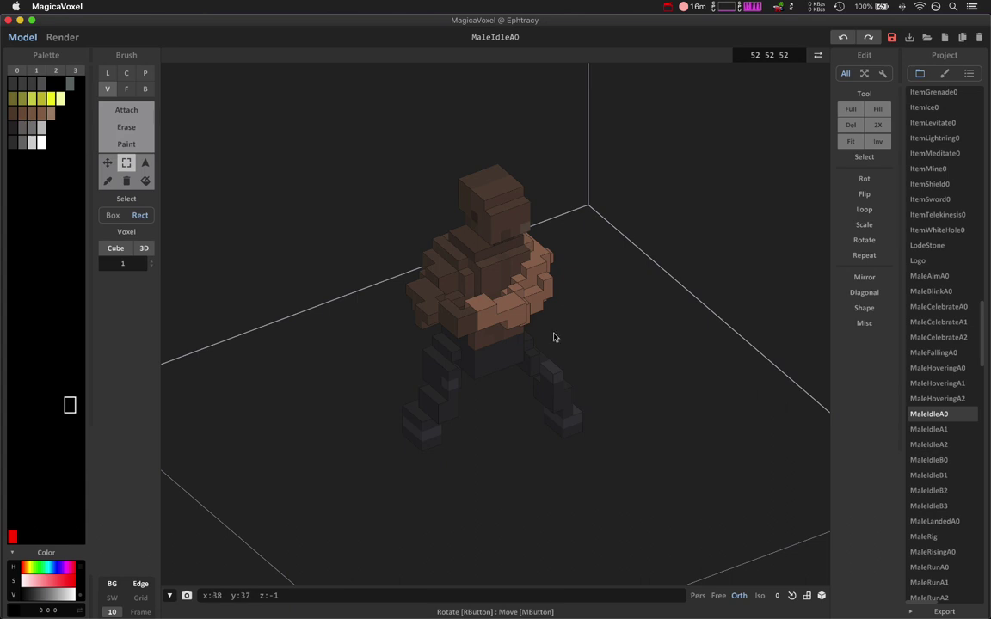
right_click_drag(593, 316, 501, 303)
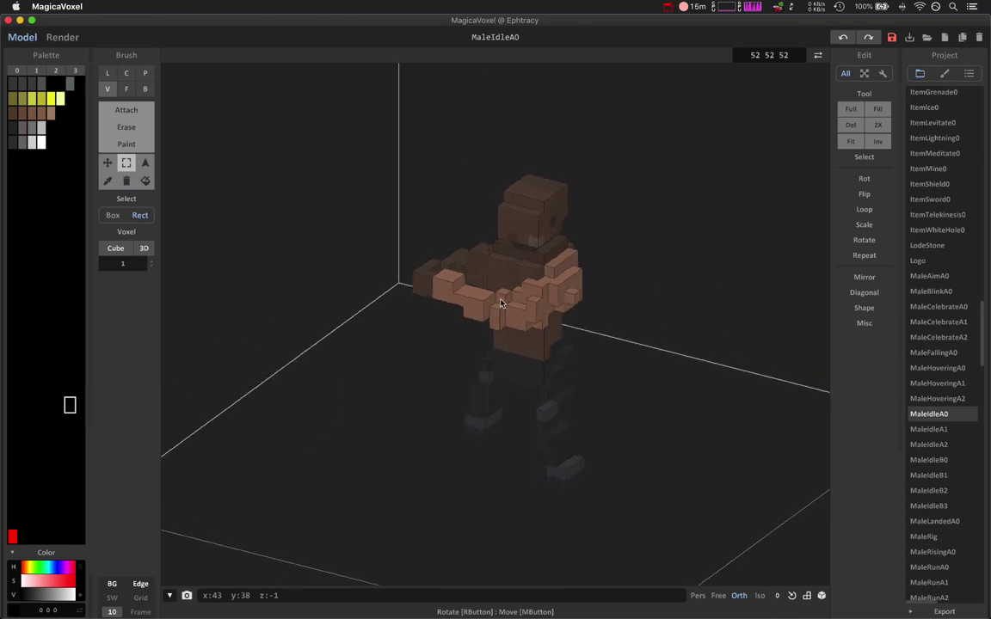
Step: Switch to iTerm, update Animations.txt, clear the shell, and build and run the game with "pwd; and make; and make run"
key("super+Tab")
key("super+Tab")
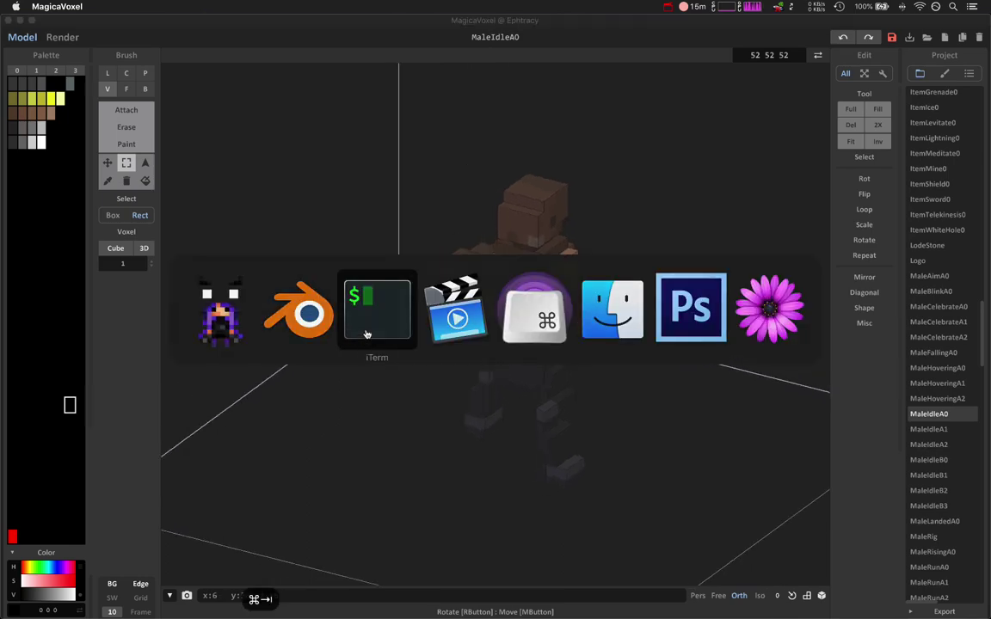
key("super+r")
key("Escape")
type(":up")
key("Return")
key("super+h")
type("clear")
key("Return")
type("pwd; and make; and make run")
key("Return")
key("super+h")
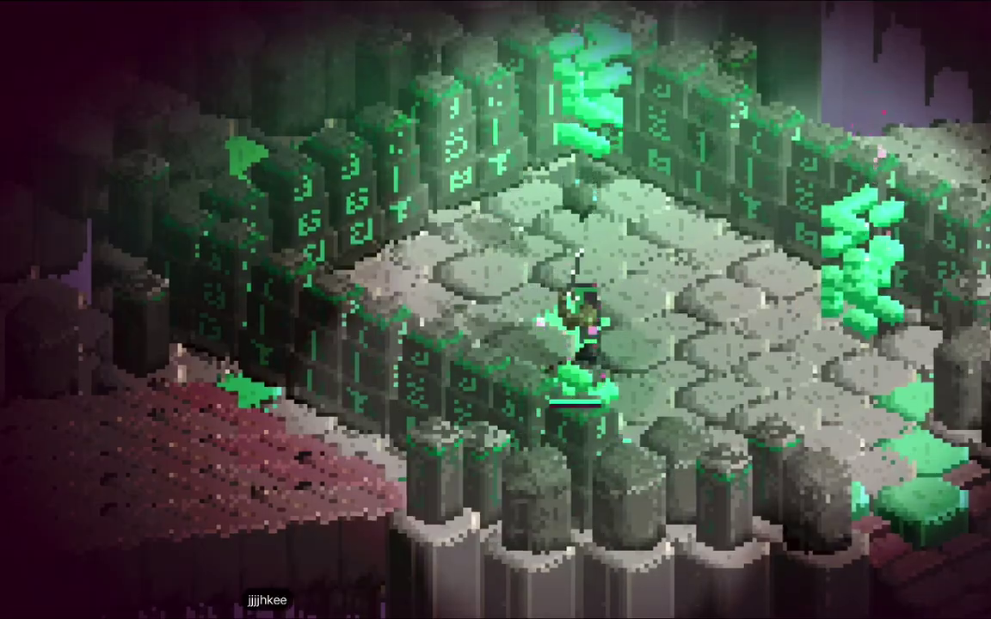
key("e")
key("e")
key("k")
key("h")
key("l")
key("j")
key("e")
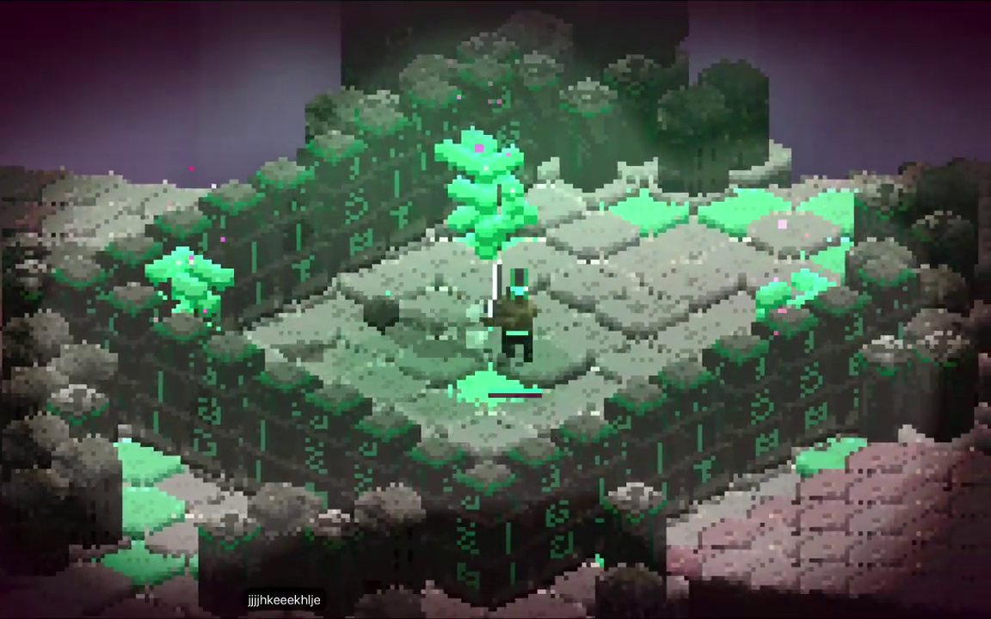
key("r")
key("l")
key("j")
key("k")
key("r")
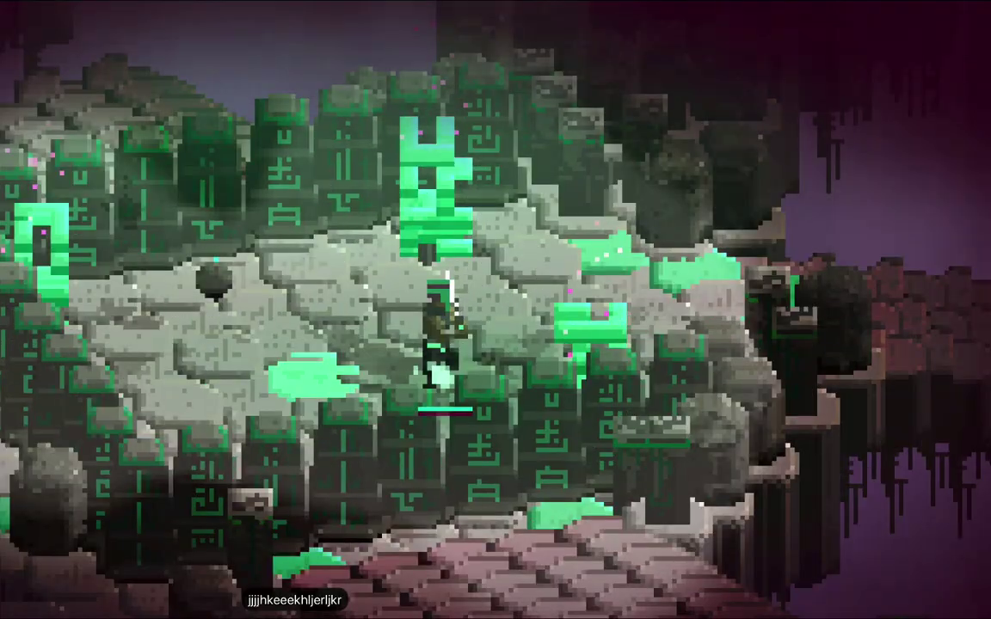
key("r")
key("l")
key("k")
key("j")
key("r")
key("l")
key("j")
key("j")
key("j")
key("j")
key("j")
key("j")
key("j")
key("j")
key("j")
key("j")
key("j")
key("j")
key("j")
key("j")
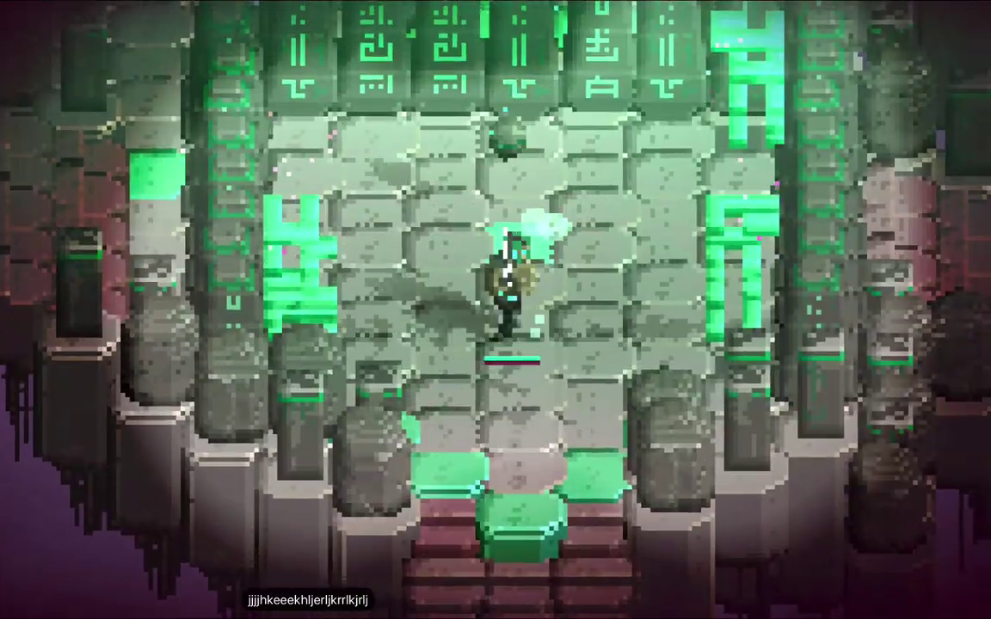
key("j")
key("j")
key("j")
key("j")
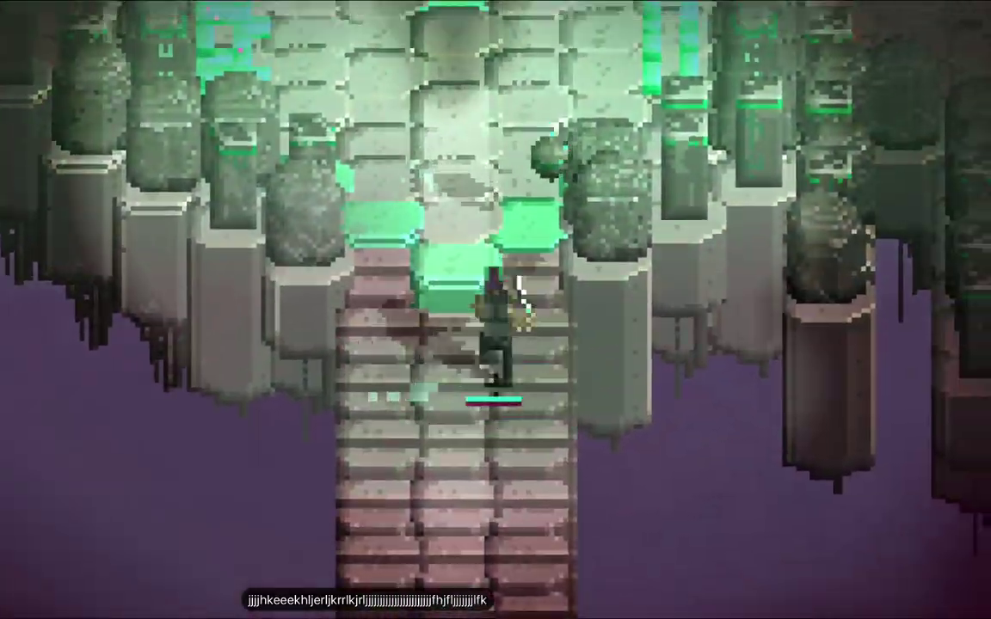
key("j")
key("j")
key("j")
key("f")
key("k")
key("k")
key("k")
key("k")
key("k")
key("k")
key("k")
key("k")
key("k")
key("k")
key("k")
key("k")
key("f")
key("h")
key("l")
key("h")
key("k")
key("f")
key("f")
key("l")
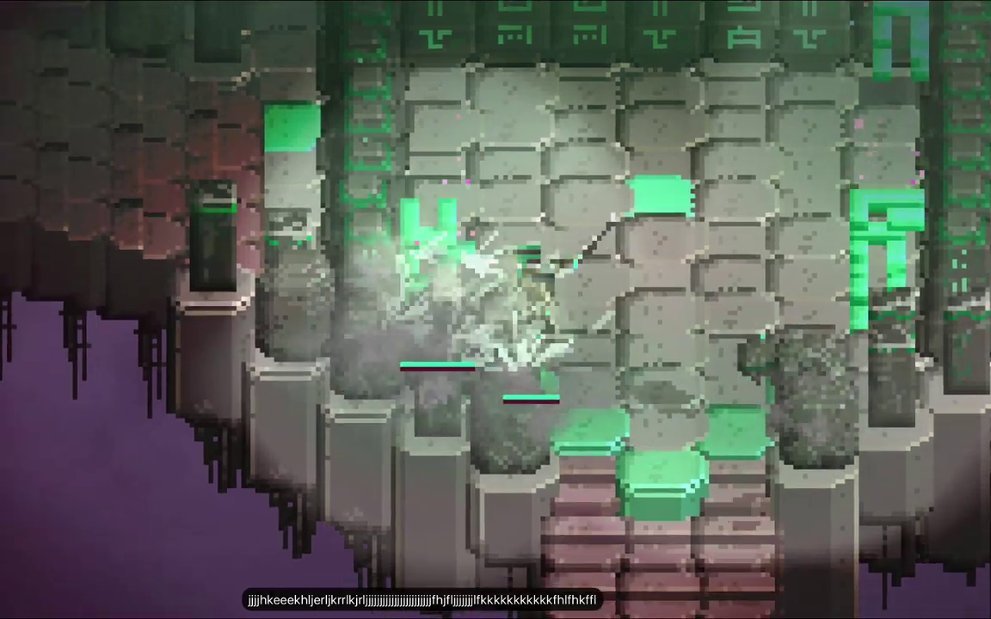
key("j")
key("f")
key("l")
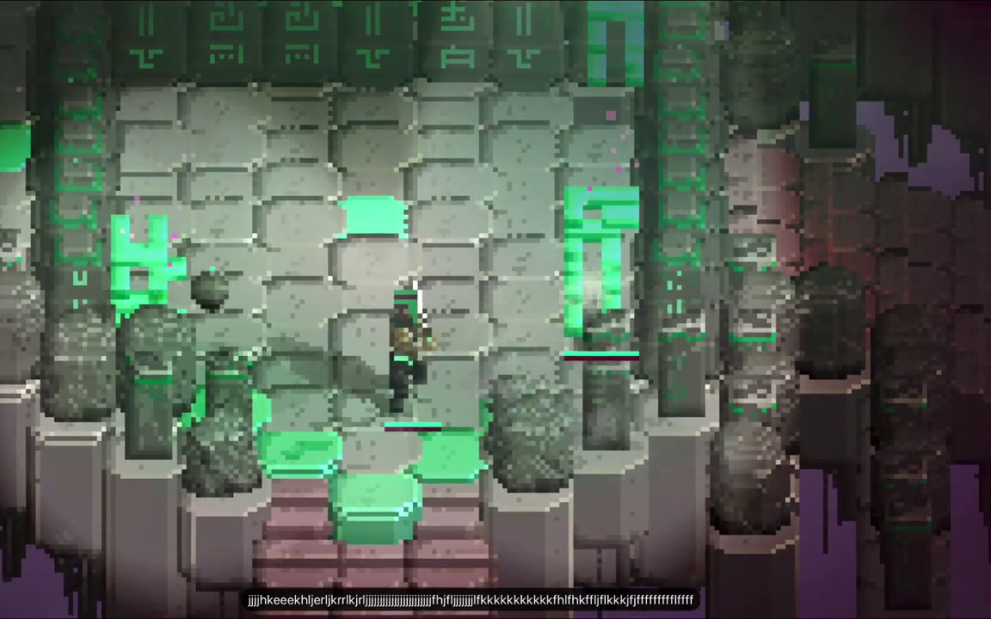
key("j")
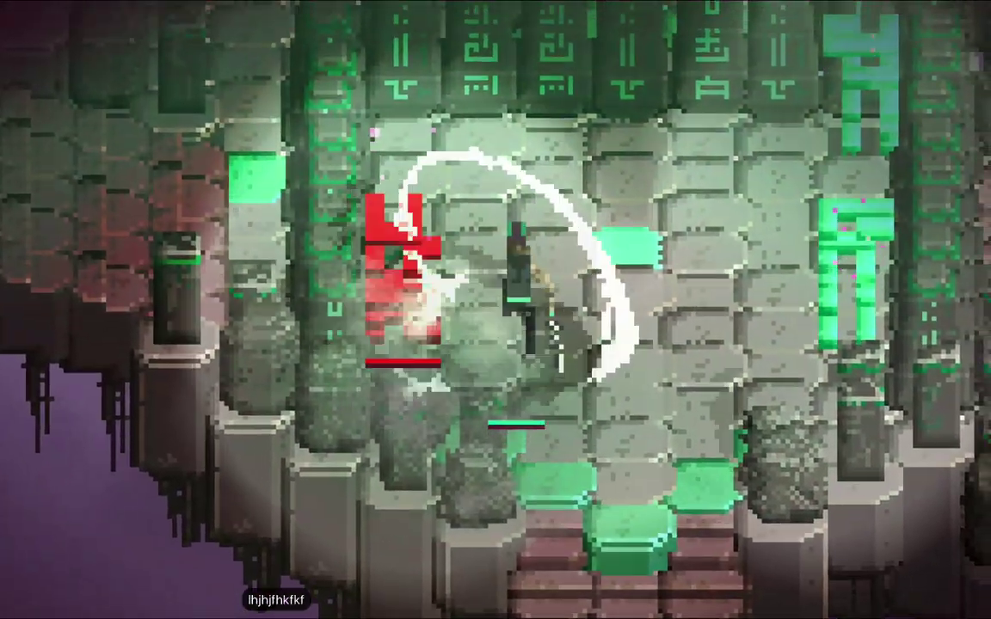
key("f")
key("l")
key("k")
key("f")
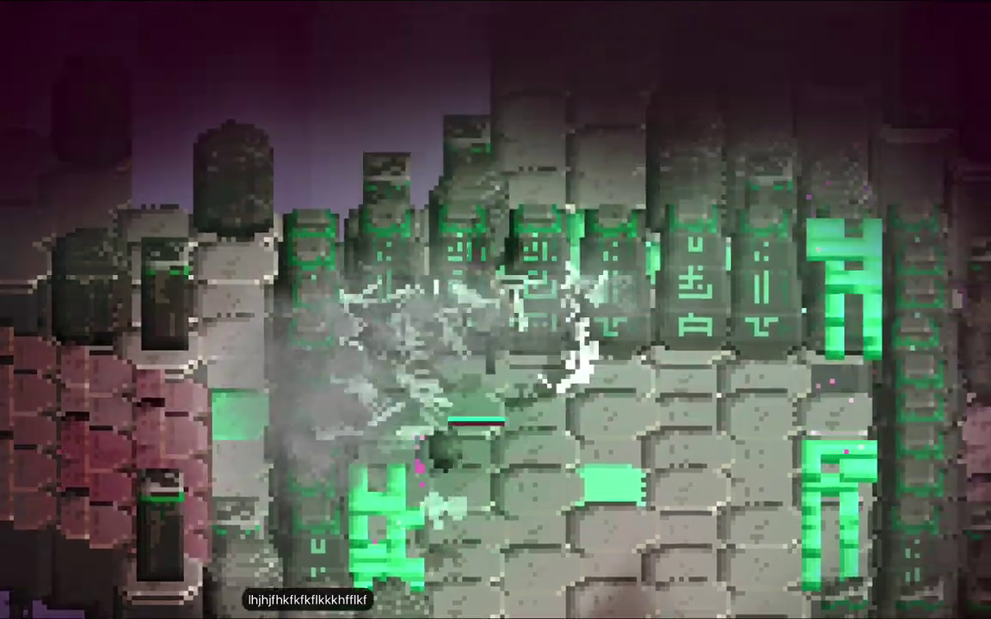
key("f")
key("l")
key("k")
key("f")
key("l")
key("j")
key("j")
key("j")
key("j")
key("j")
key("j")
key("j")
key("j")
key("j")
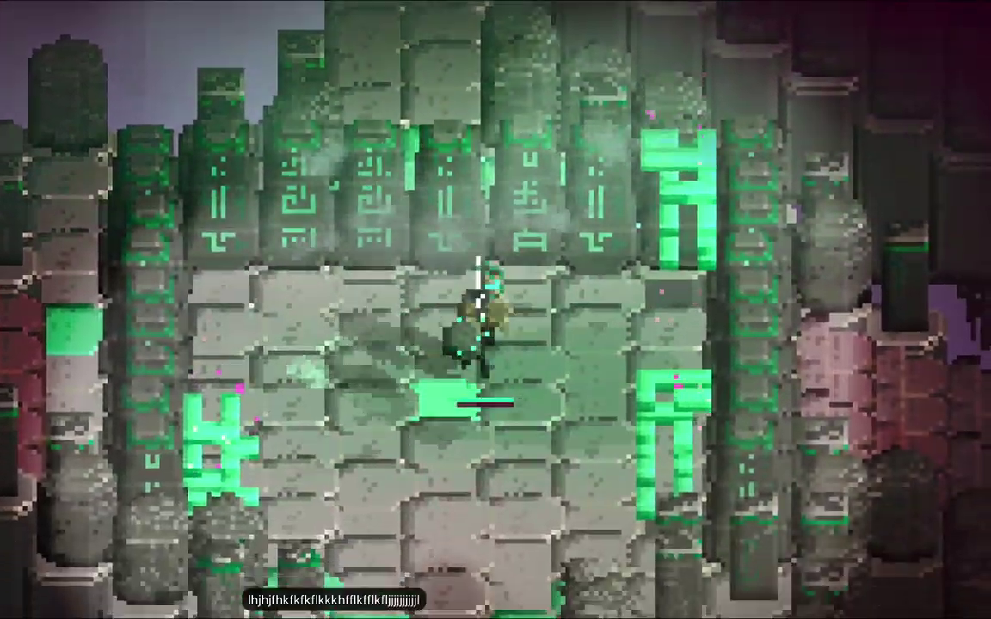
key("l")
key("l")
key("l")
key("l")
key("f")
key("h")
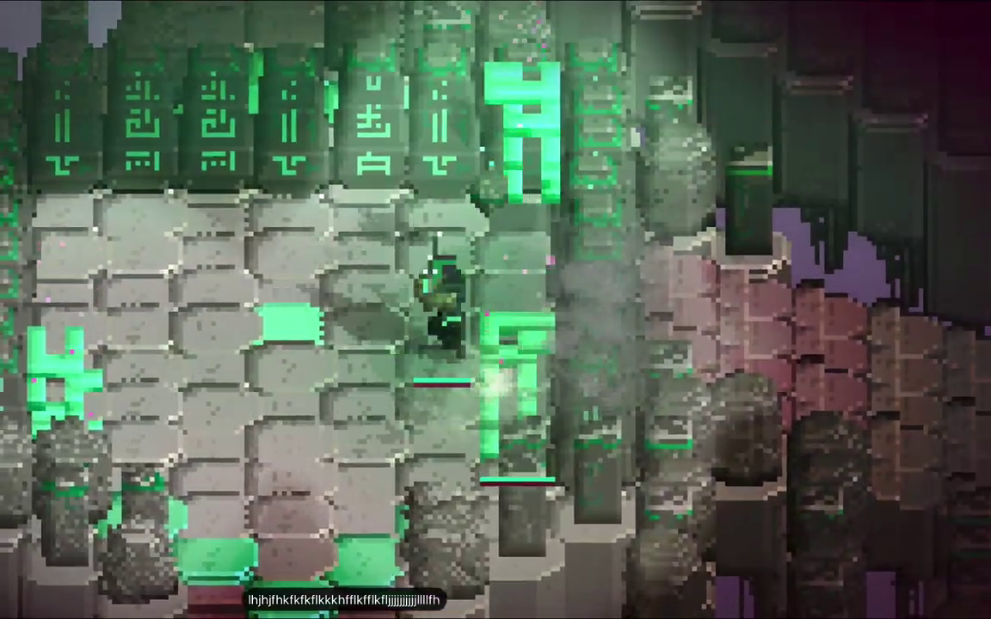
key("j")
key("j")
key("j")
key("j")
key("j")
key("j")
key("j")
key("j")
key("j")
key("j")
key("j")
key("j")
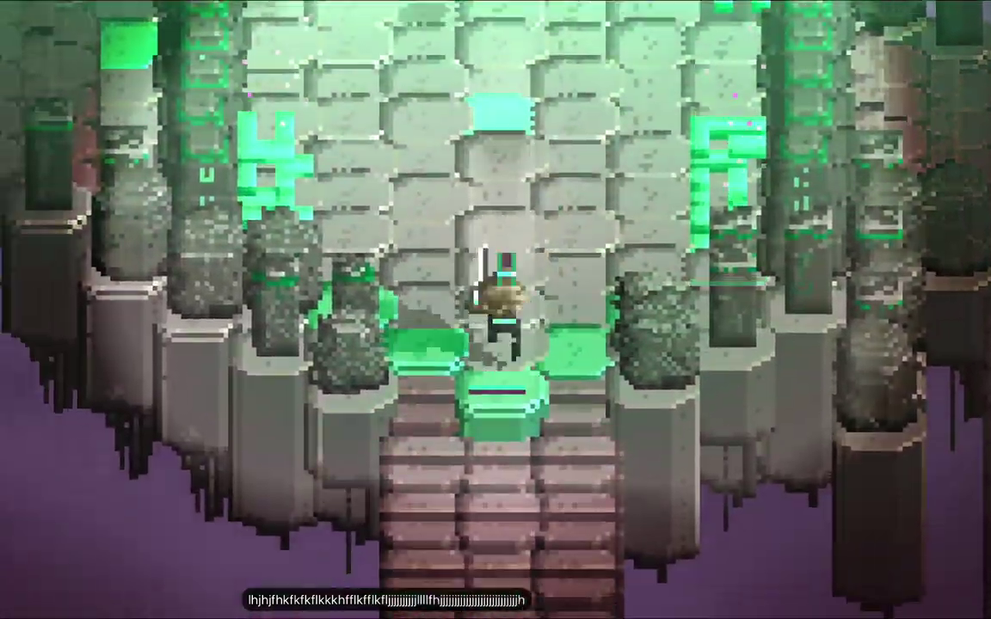
key("j")
key("j")
key("j")
key("j")
key("j")
key("j")
key("j")
key("j")
key("j")
key("j")
key("j")
key("j")
key("j")
key("j")
key("j")
key("j")
key("j")
key("j")
key("j")
key("j")
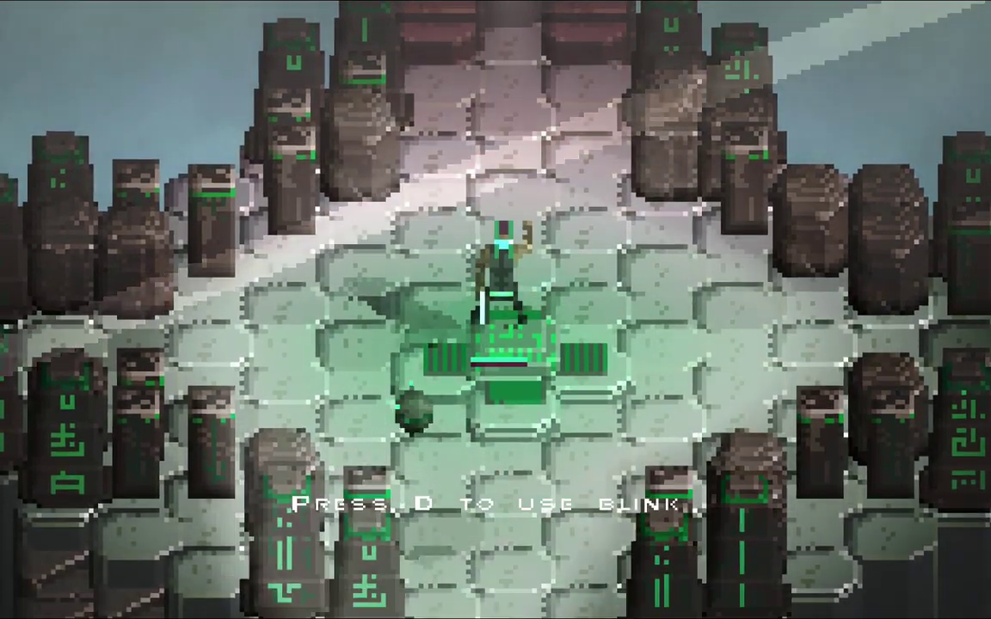
key("d")
key("h")
key("h")
key("h")
key("h")
key("h")
key("h")
key("h")
key("h")
key("h")
key("h")
key("h")
key("h")
key("h")
key("d")
key("l")
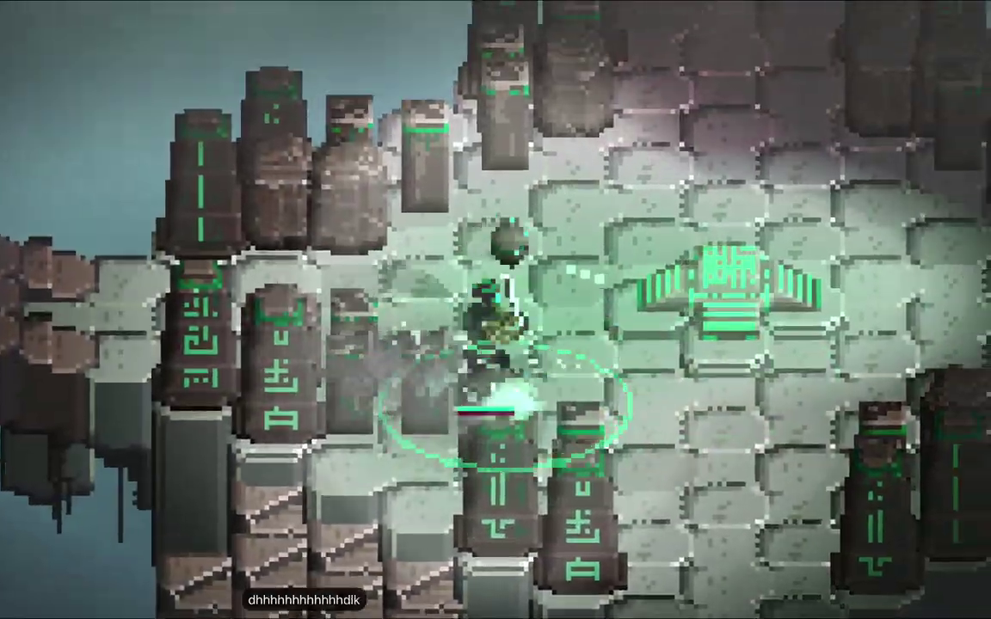
key("k")
key("h")
key("d")
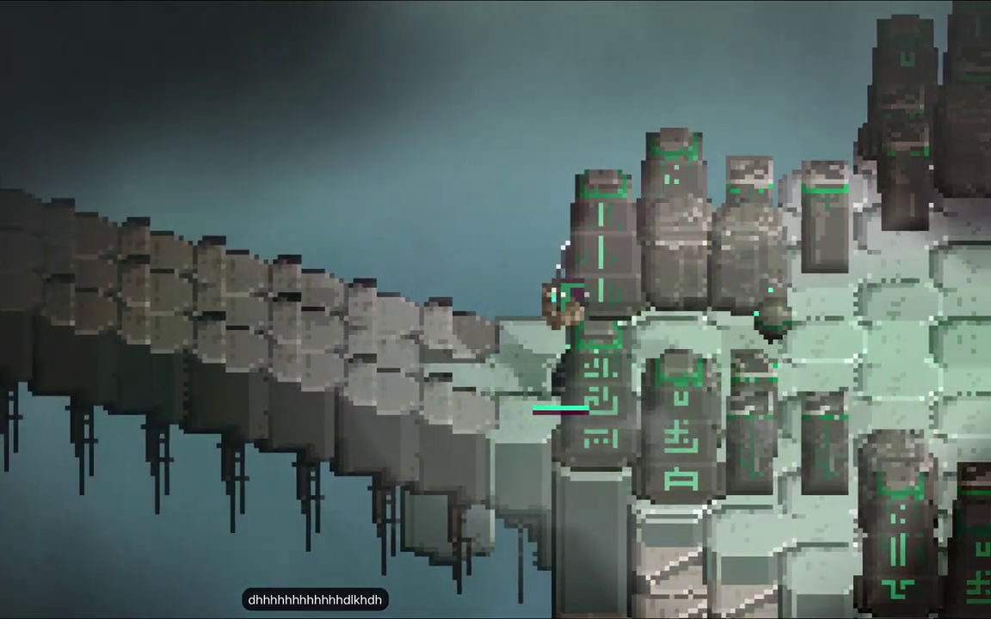
key("d")
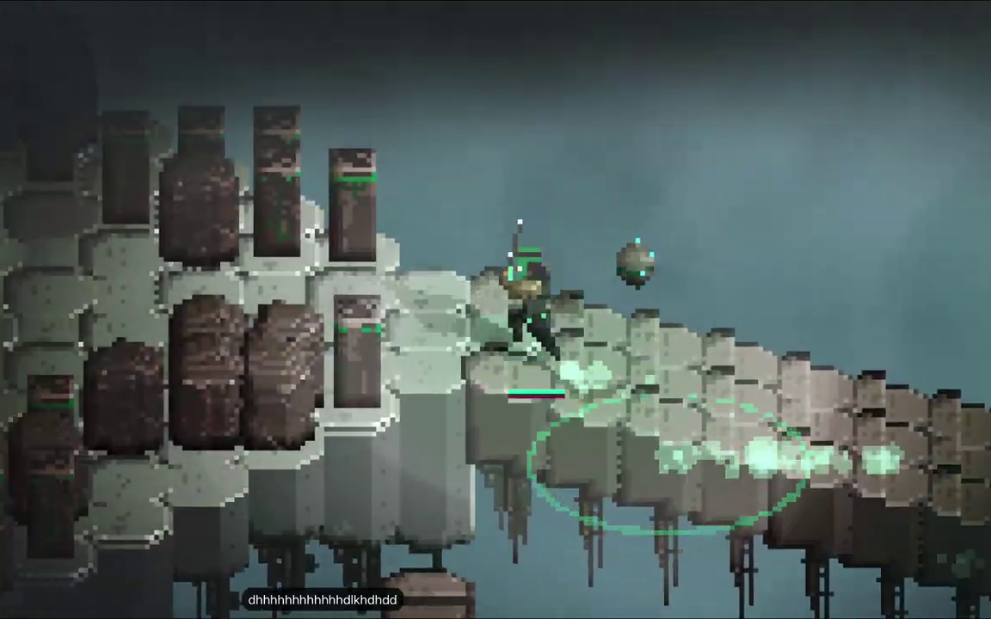